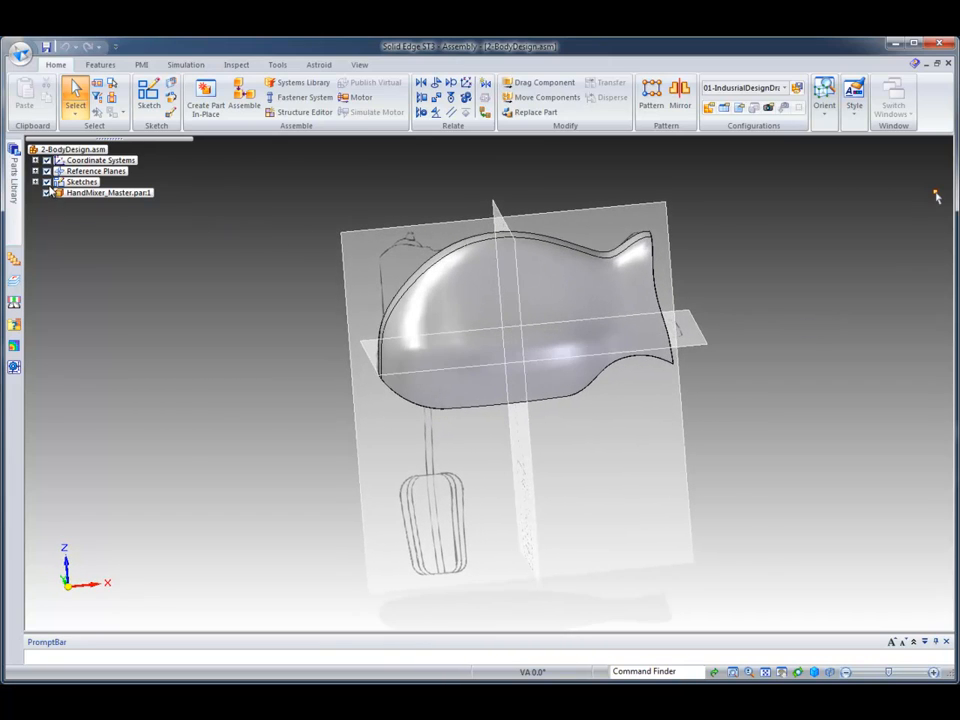
Hide the assembly sketches and open HandMixer_Master.par for in-place editing
left_click(47, 183)
mouse_move(769, 230)
middle_mouse_down()
mouse_move(819, 252)
mouse_move(740, 186)
middle_mouse_up()
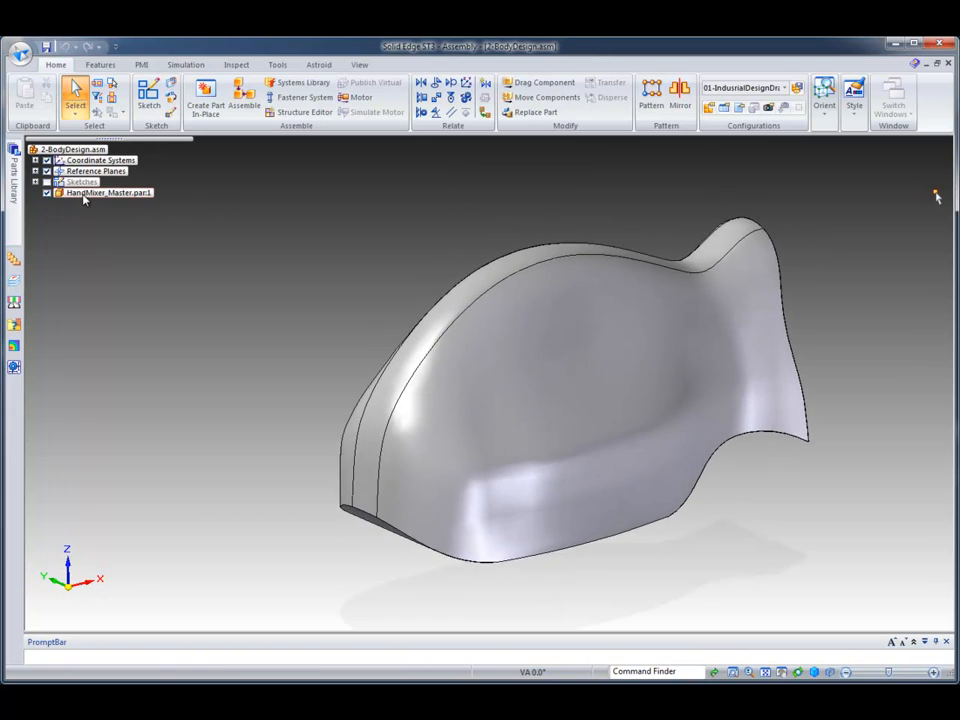
left_click(86, 195)
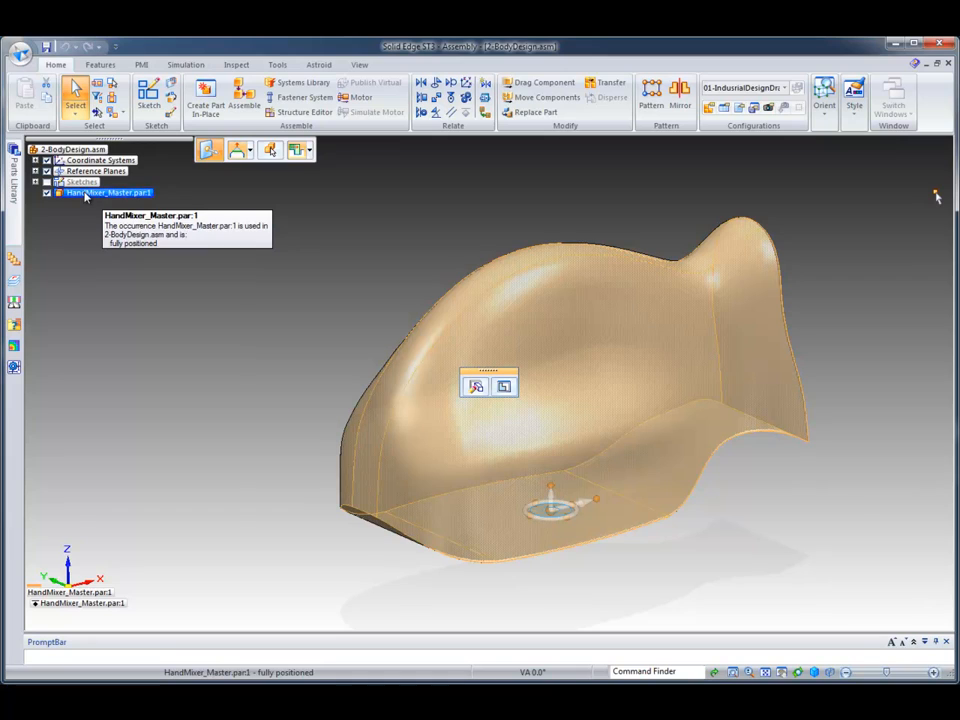
right_click(87, 196)
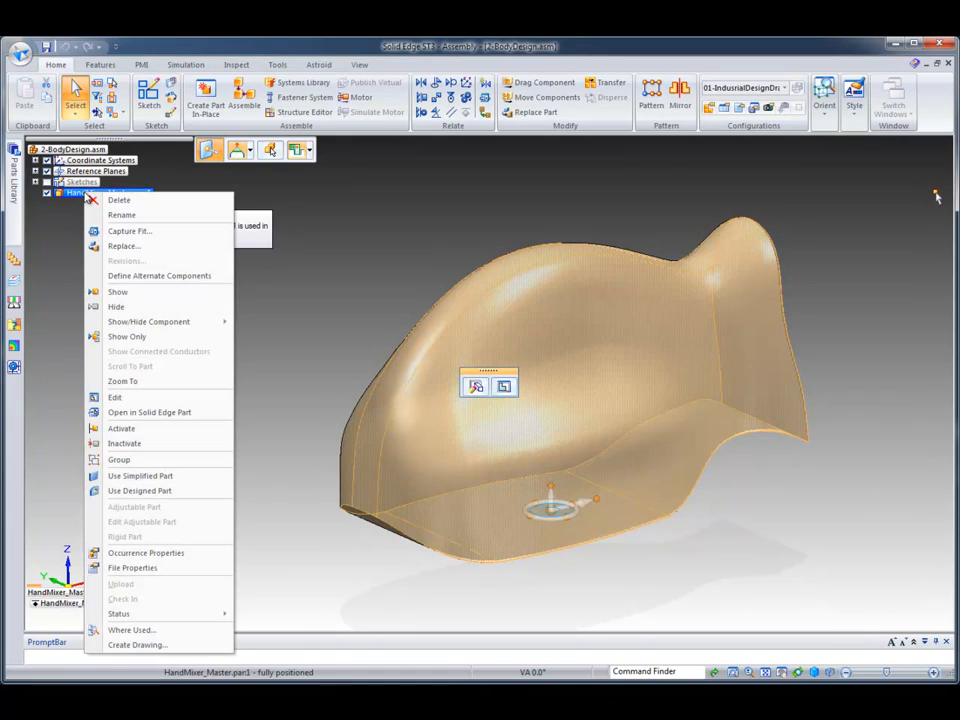
left_click(120, 398)
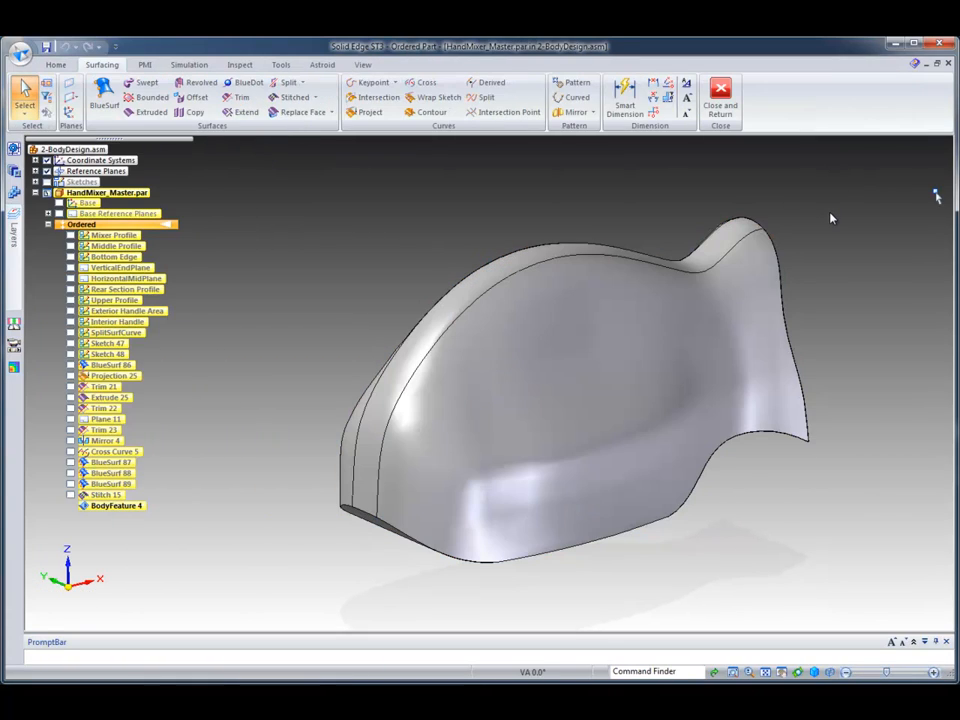
Group the ordered features from Mixer Profile through Sketch 48
middle_click_drag(735, 180, 331, 186)
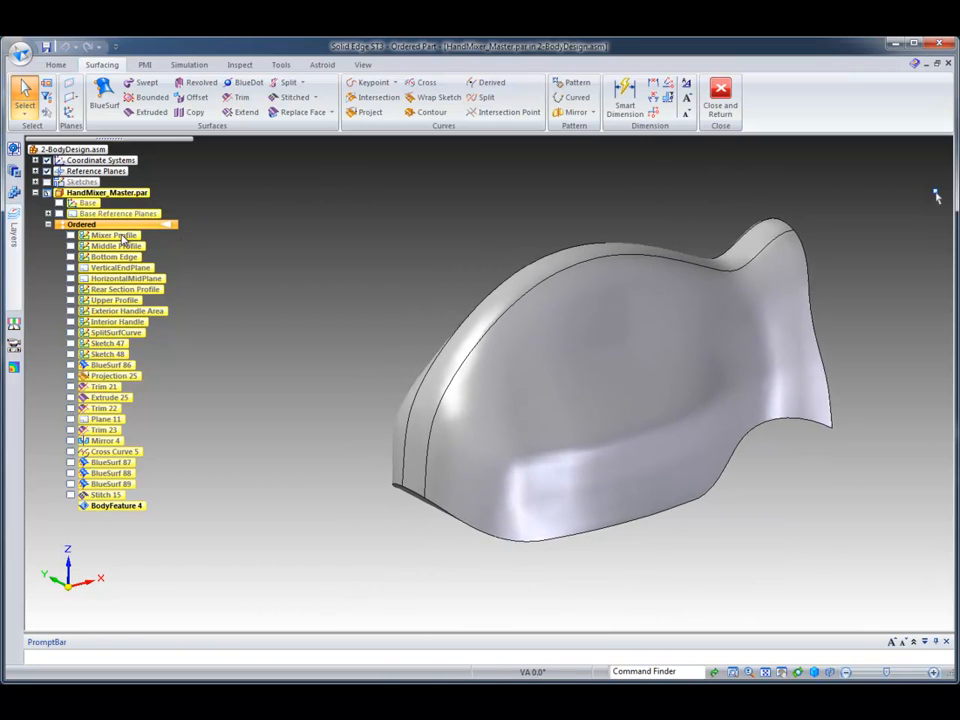
left_click(118, 236)
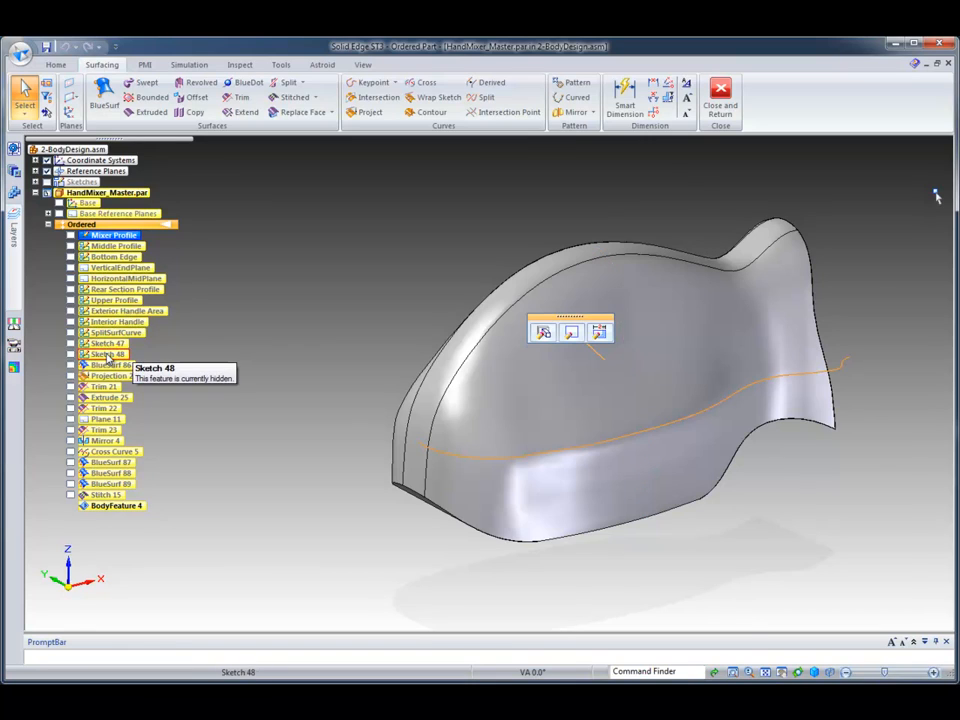
left_click(108, 356, "shift")
right_click(116, 302)
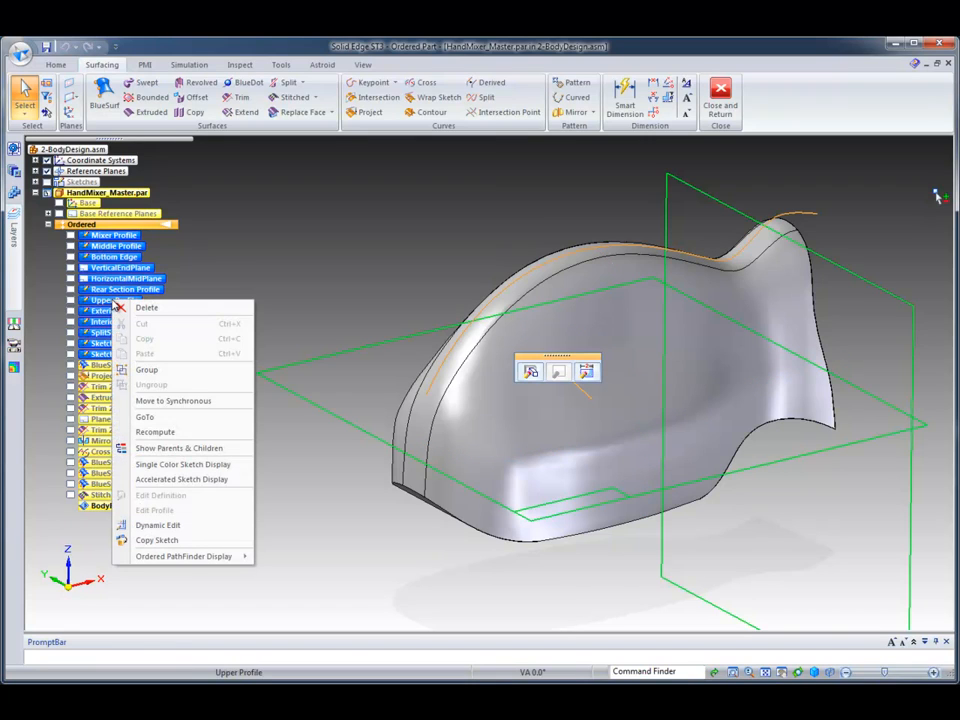
left_click(150, 372)
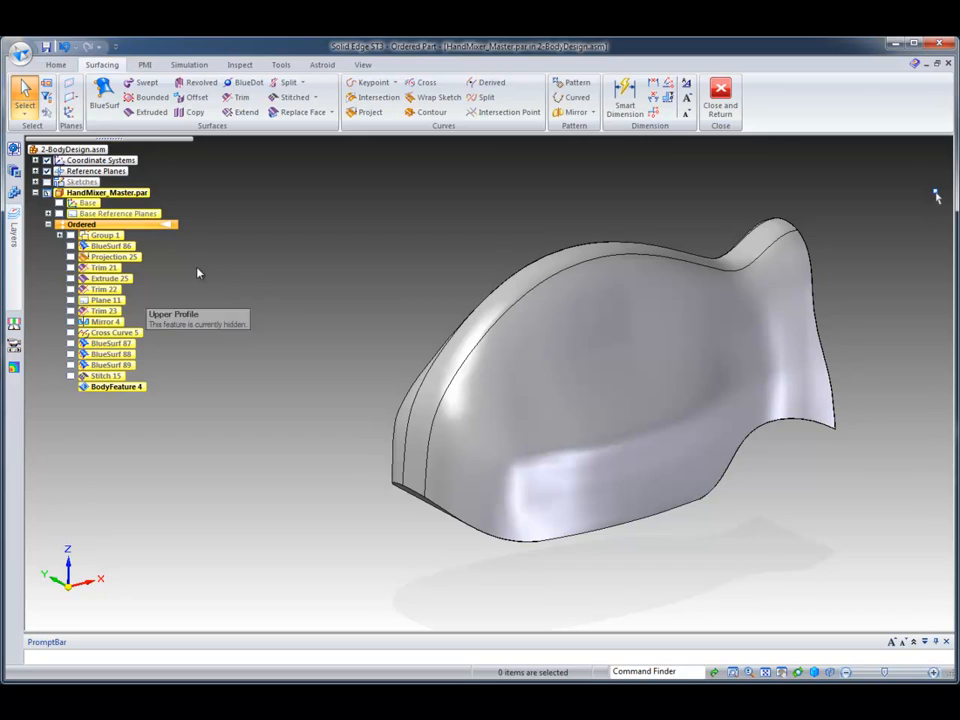
Rename the group of profile sketches and planes to Sketches Group
right_click(106, 237)
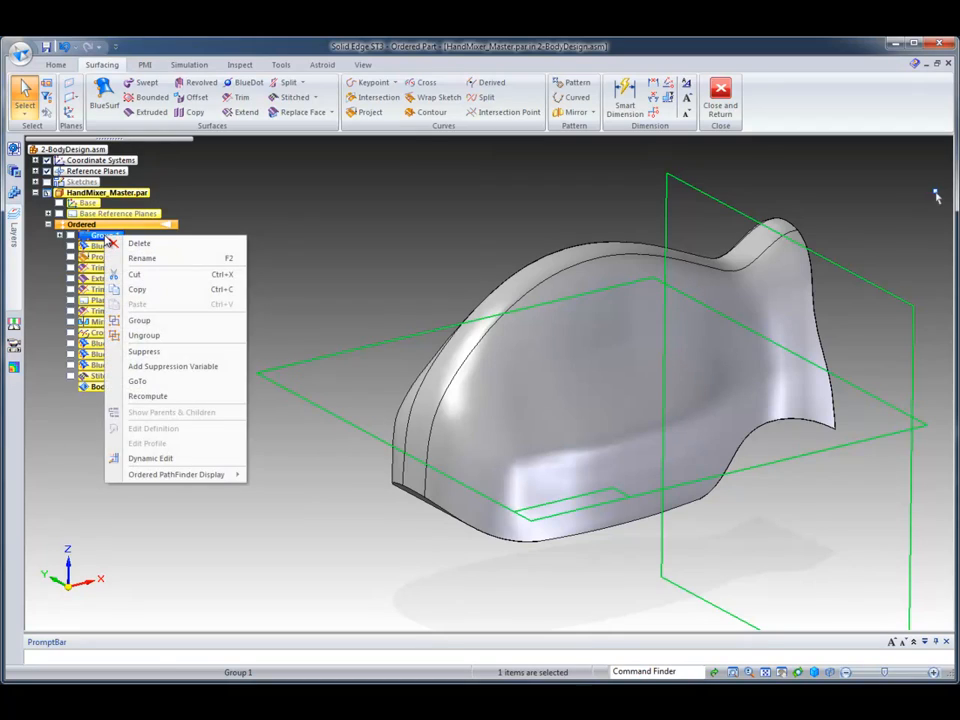
left_click(143, 259)
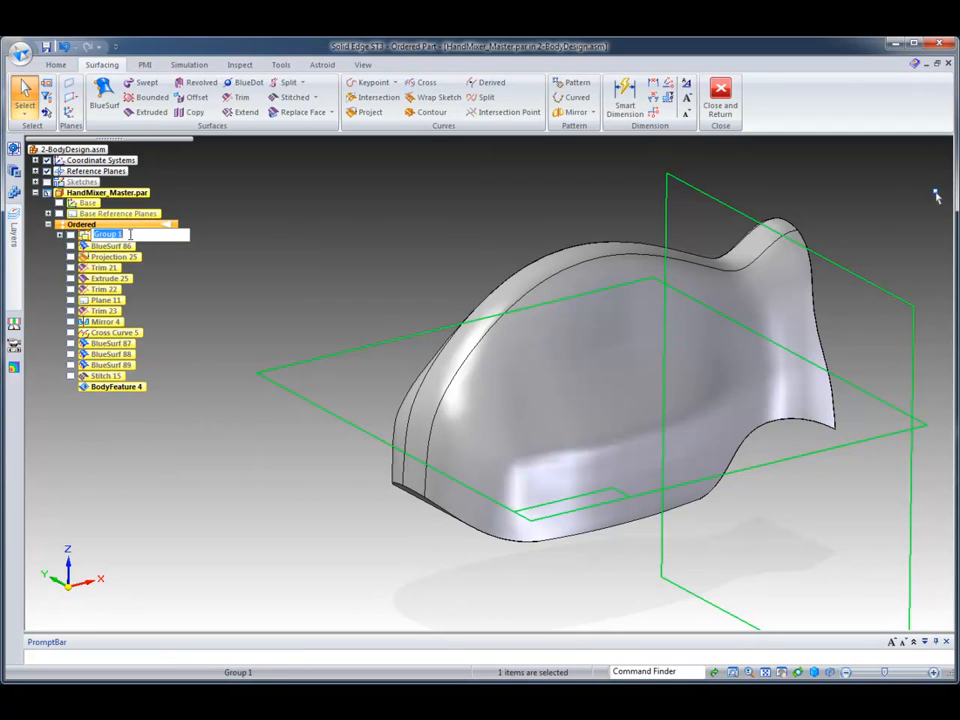
type("Sketches Group")
key("Return")
left_click(118, 249)
left_click(202, 249)
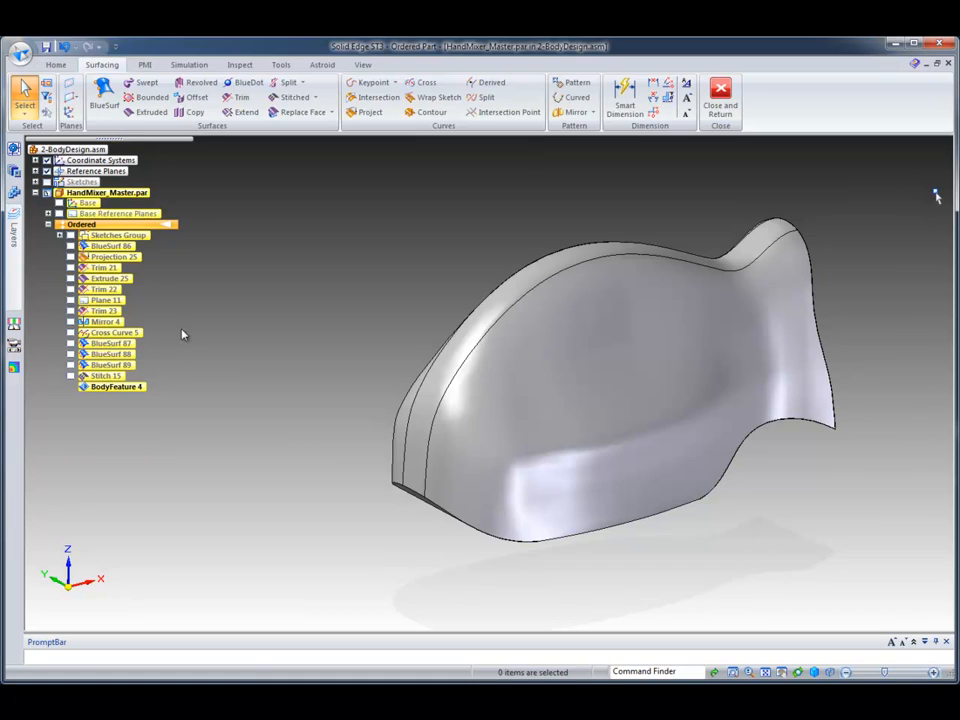
Group the ordered surfacing features from BlueSurf 86 through Stitch 15
left_click(113, 249)
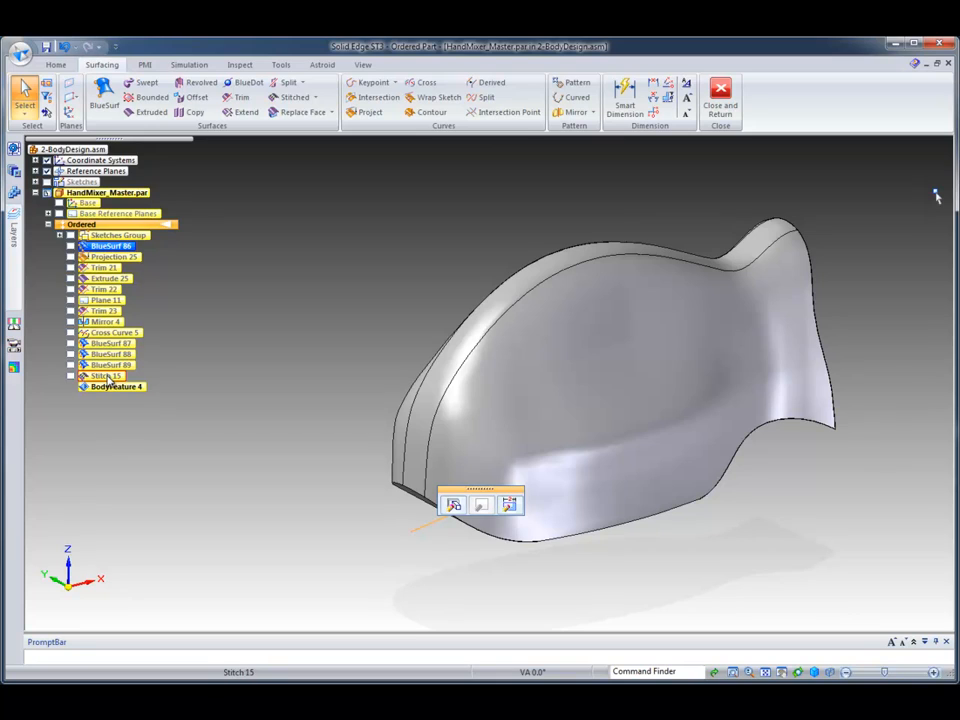
left_click(107, 376, "shift")
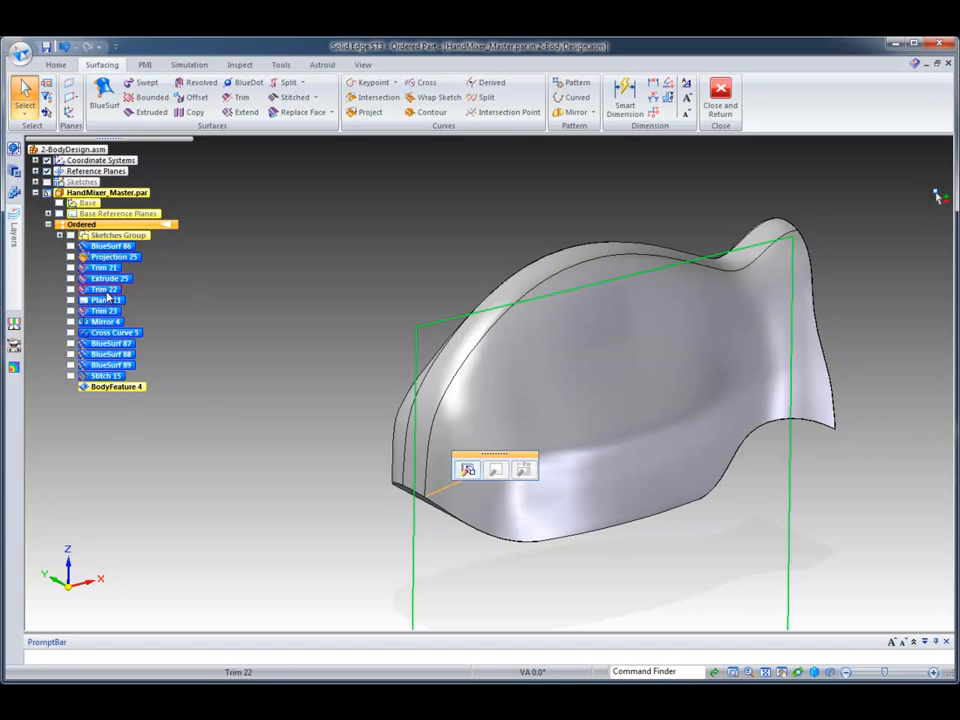
right_click(109, 296)
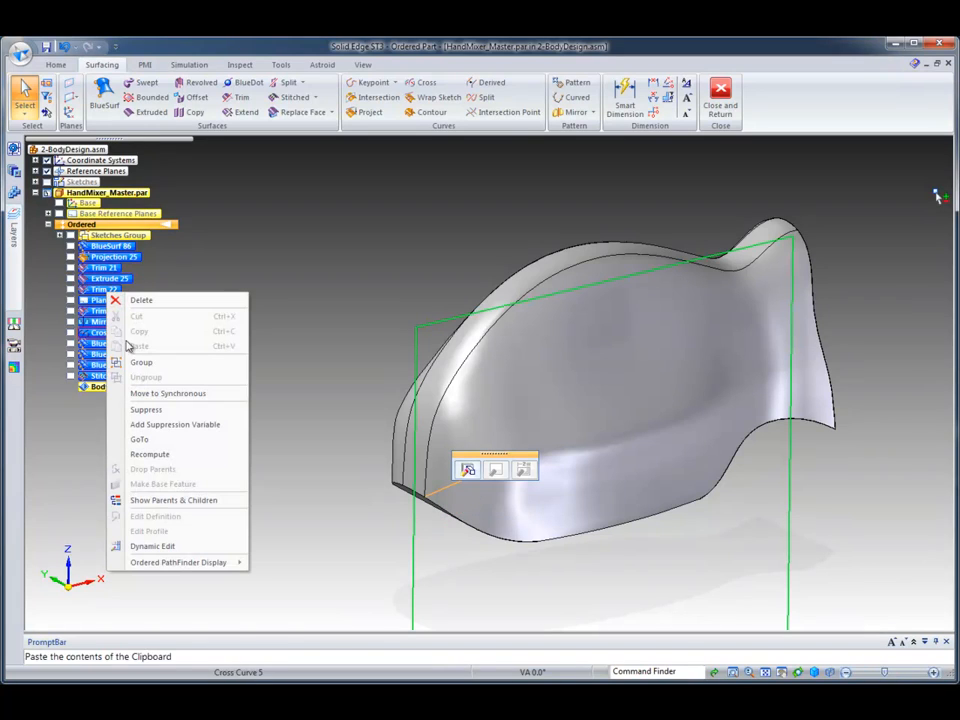
left_click(146, 363)
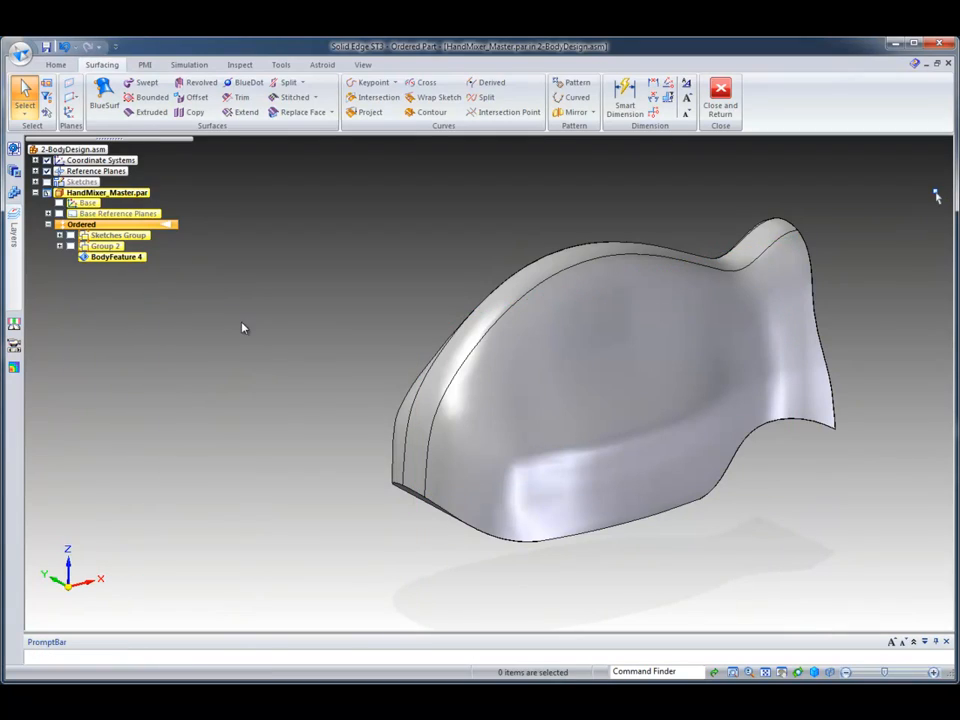
Rename the group of surfacing features to Surfaces Group
right_click(105, 246)
left_click(138, 272)
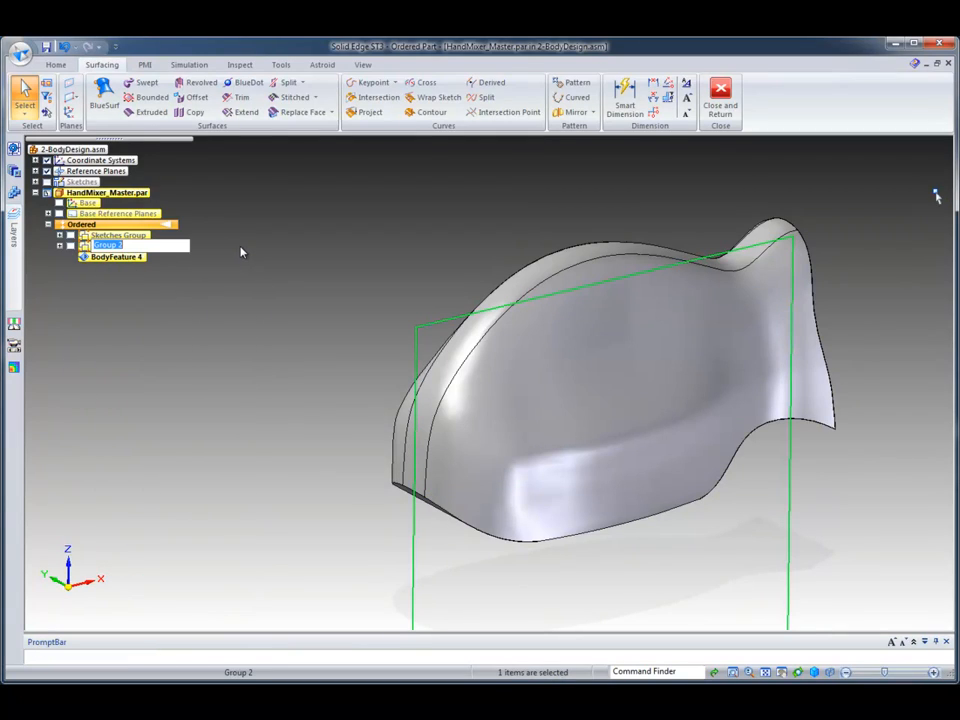
type("Surfaces")
key("Return")
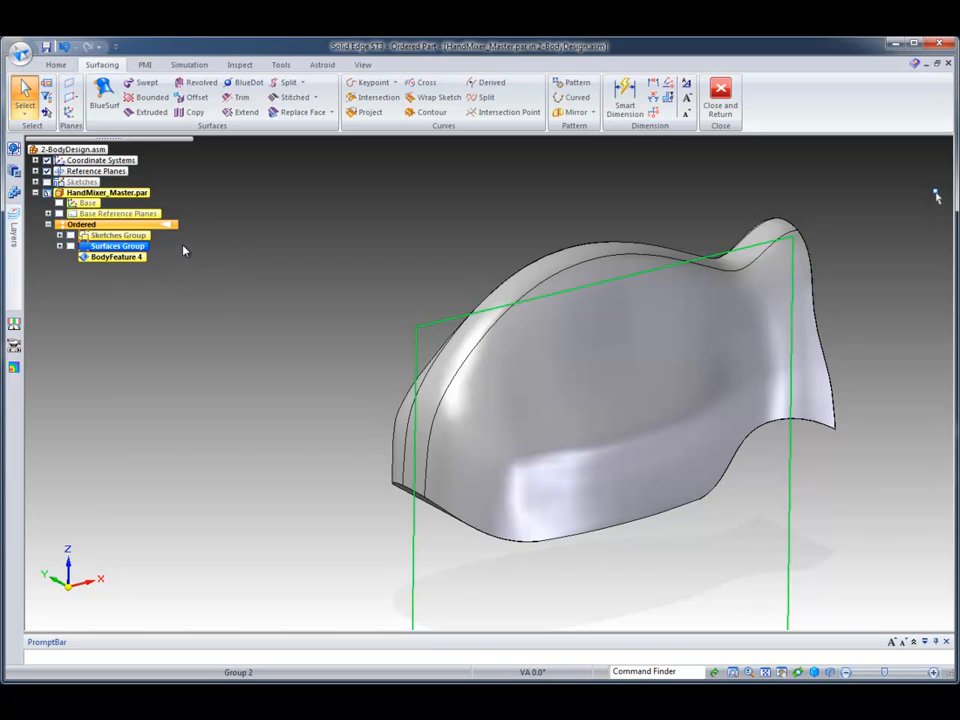
left_click(216, 293)
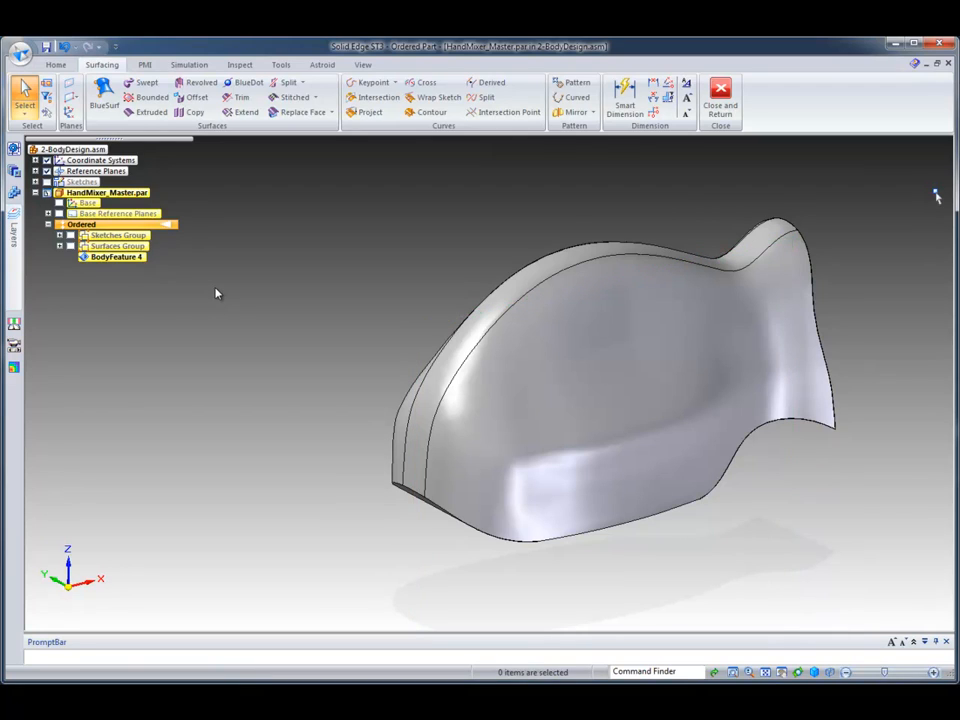
Expand Sketches Group and show the Exterior Handle Area and Interior Handle sketches
middle_click_drag(217, 294, 276, 245)
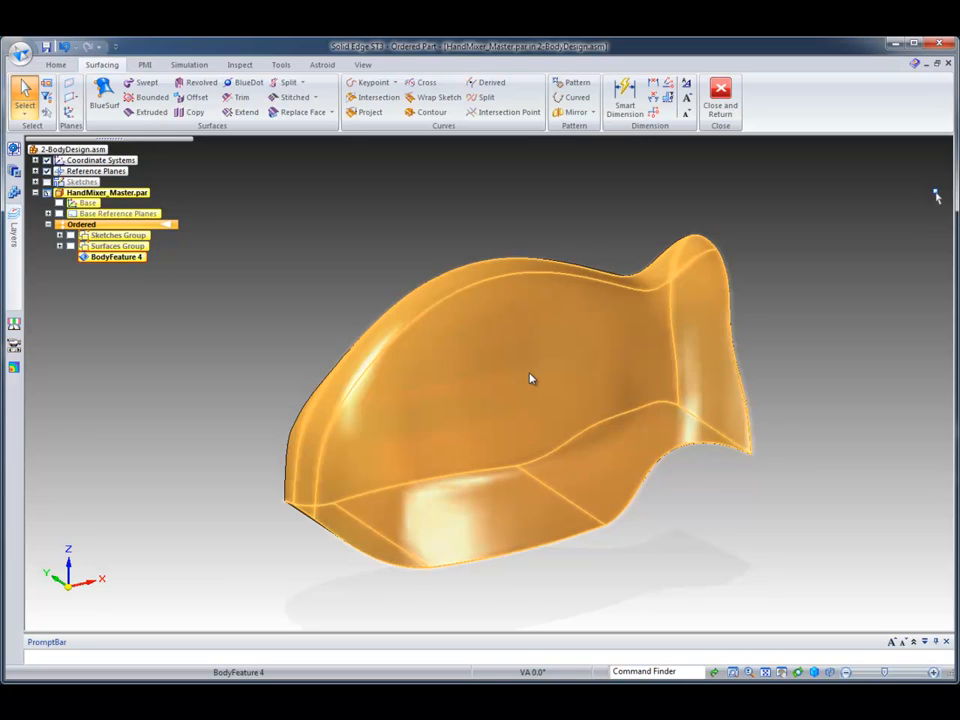
left_click(59, 235)
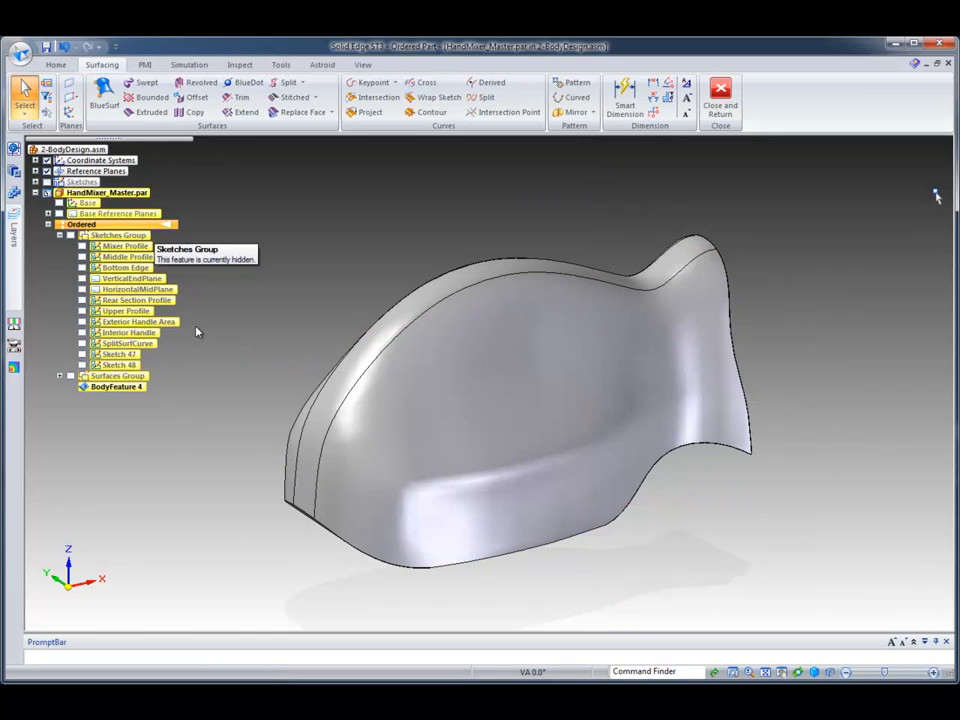
left_click(82, 322)
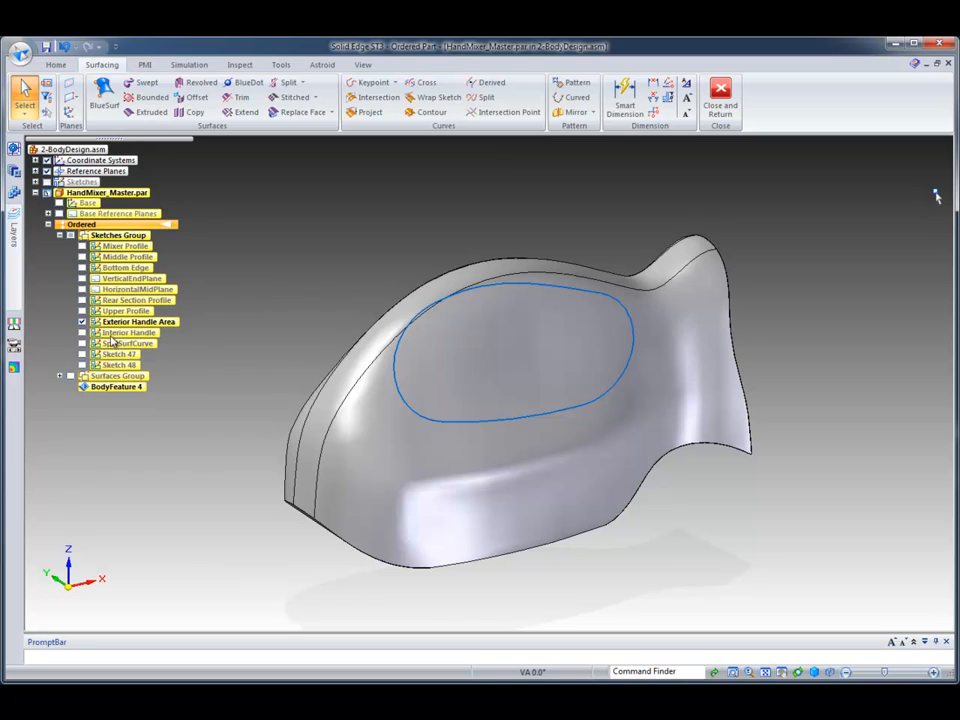
left_click(84, 333)
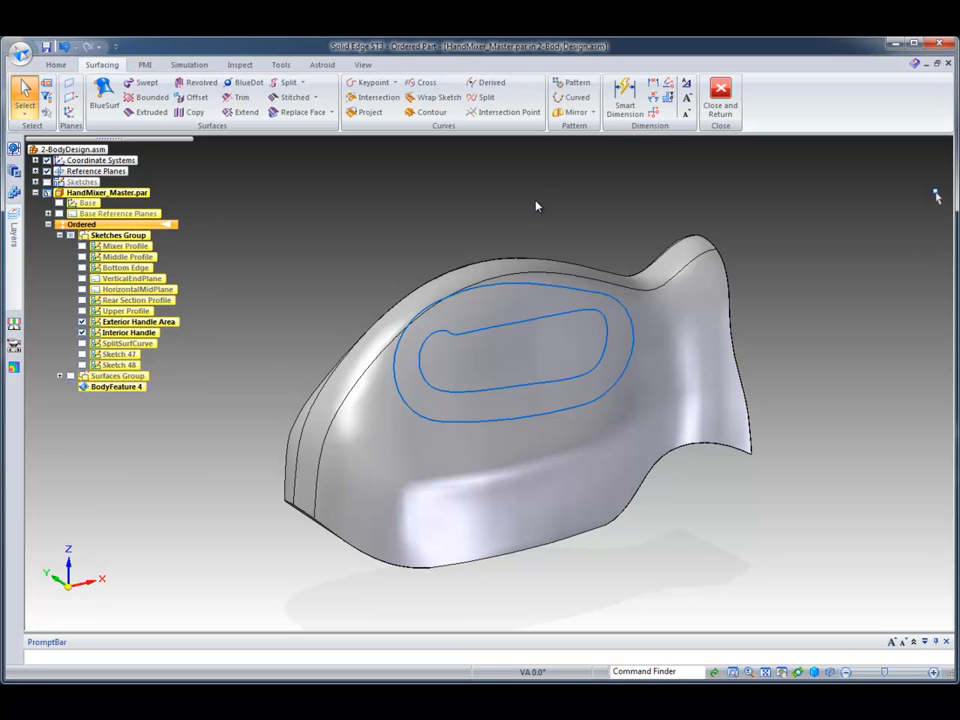
Project the Exterior Handle Area sketch chain onto the mixer body in both directions, using Body selection for the target
scroll(537, 206, "up", 2)
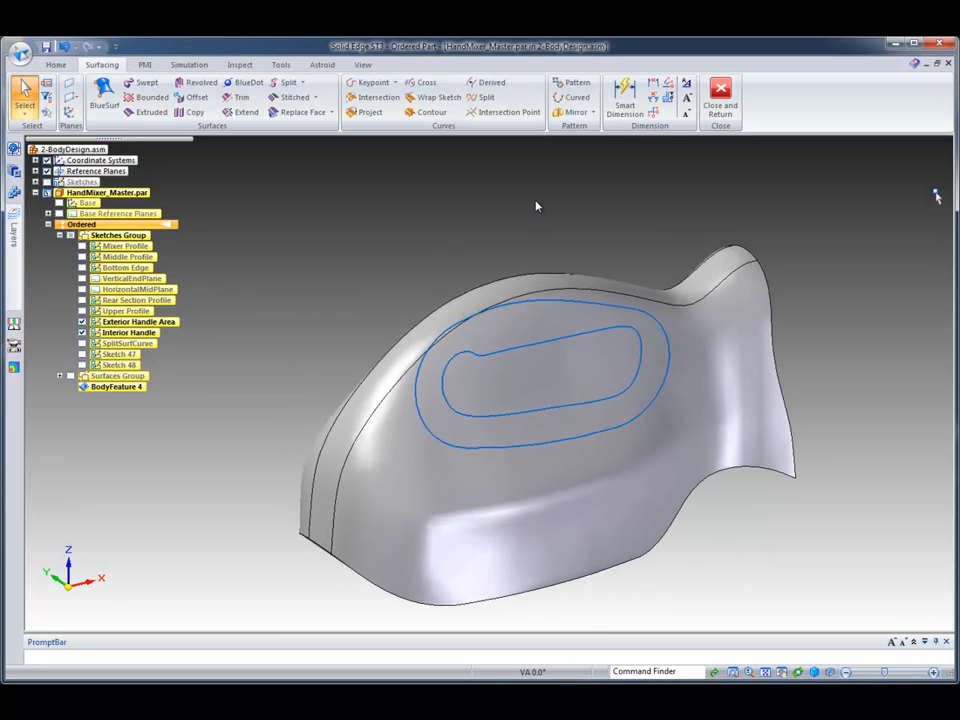
left_click(368, 113)
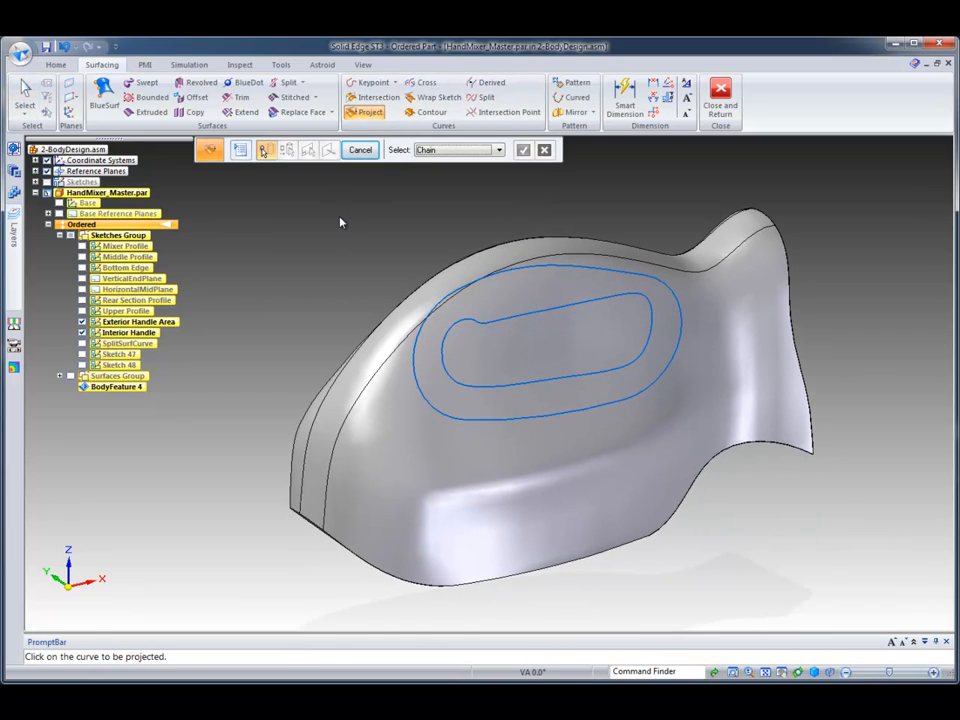
left_click(552, 267)
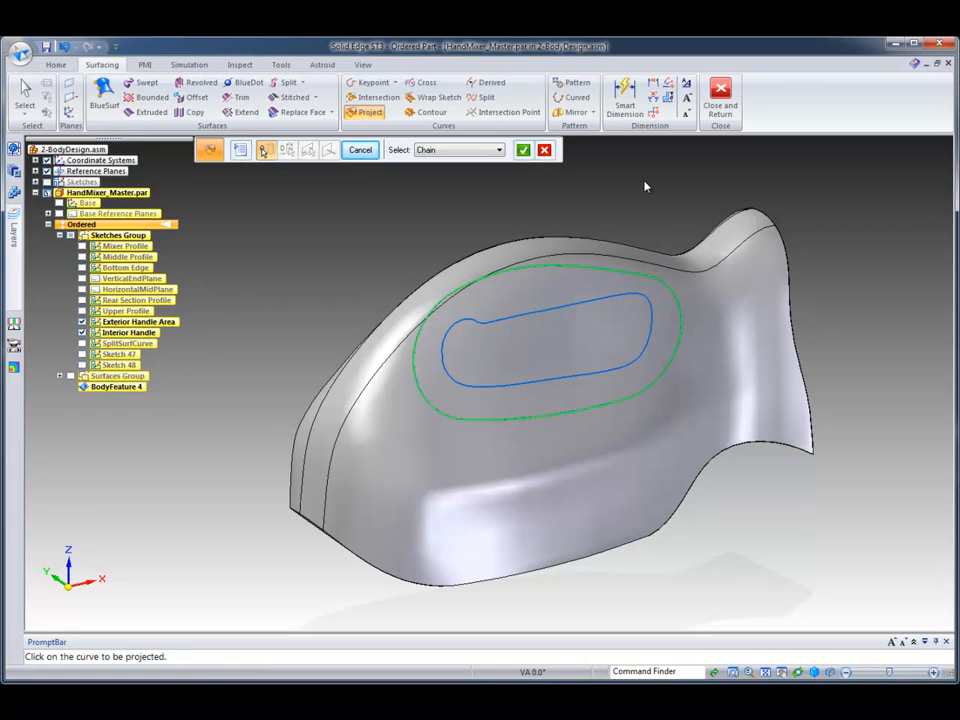
right_click(645, 186)
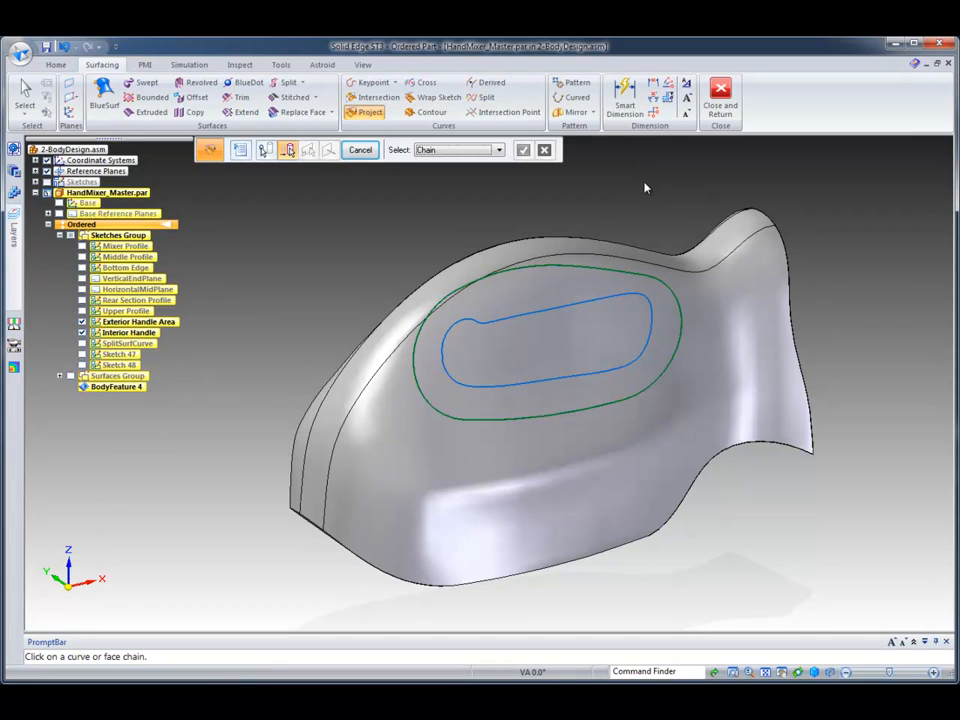
left_click(498, 150)
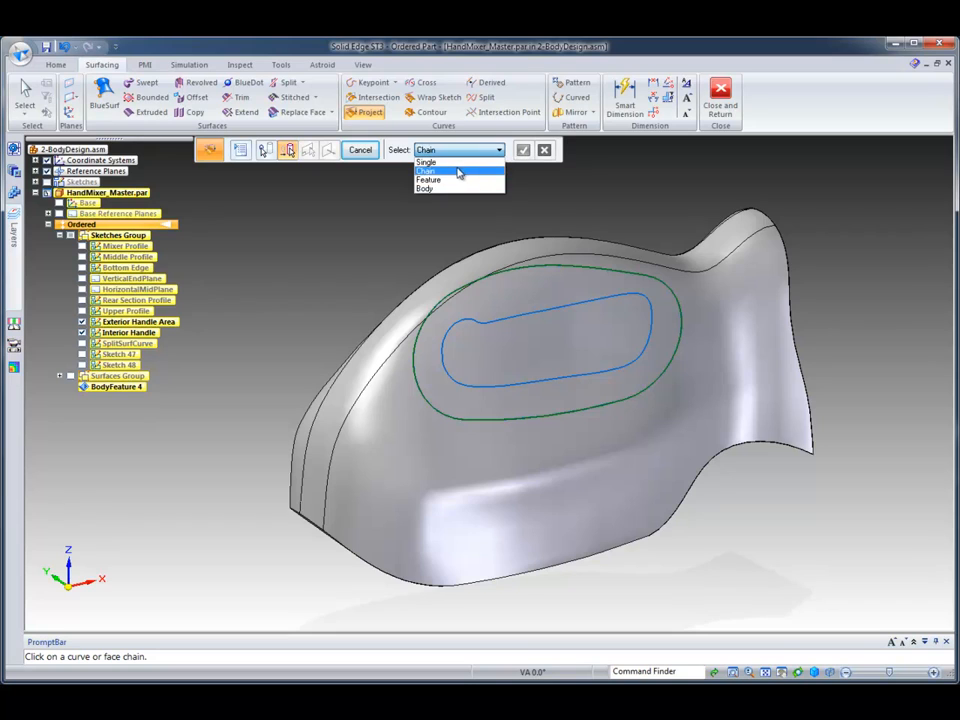
left_click(439, 188)
left_click(756, 320)
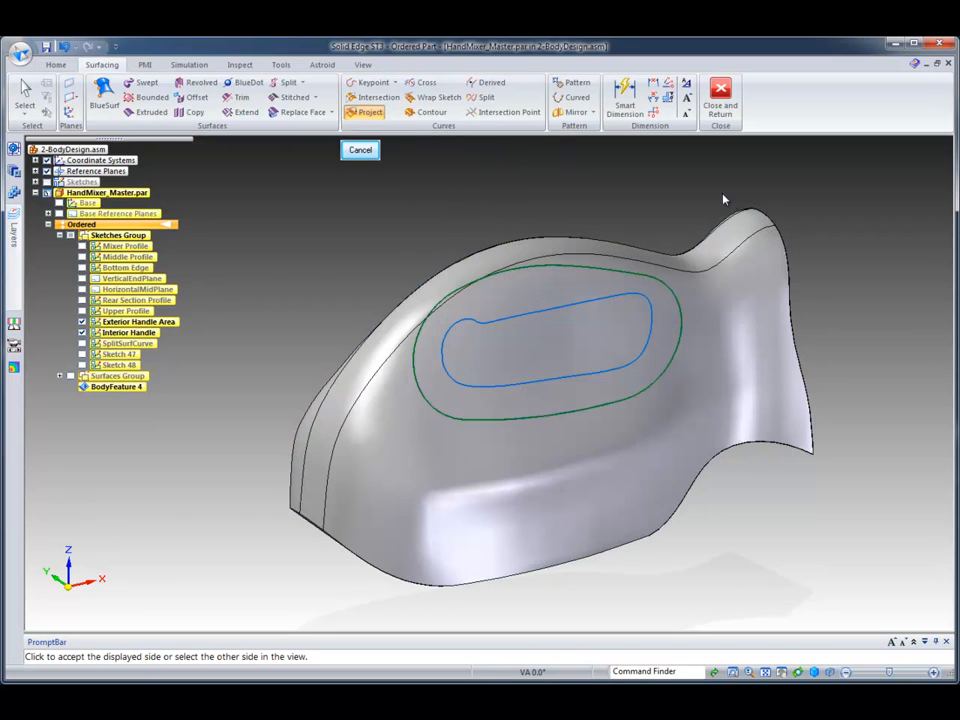
left_click(552, 257)
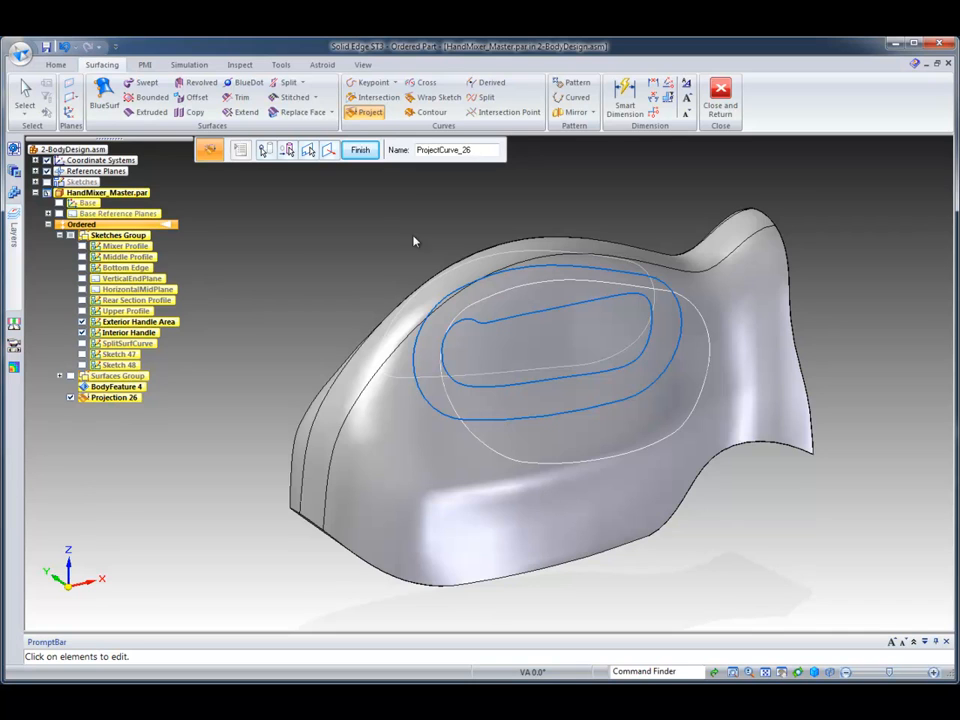
middle_click_drag(415, 241, 372, 195)
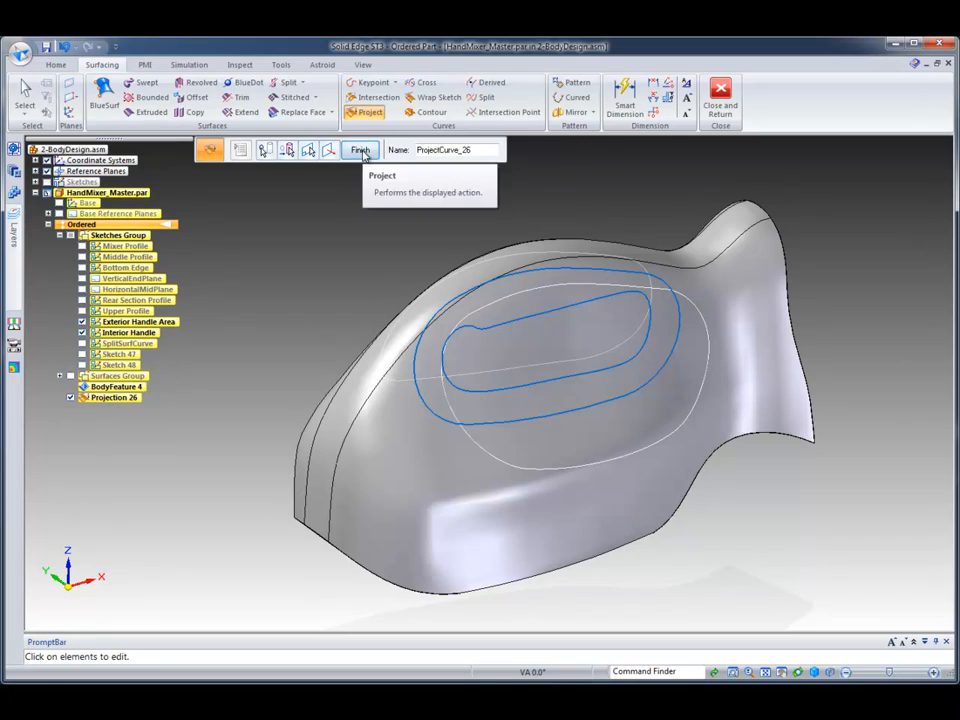
left_click(361, 150)
left_click(25, 95)
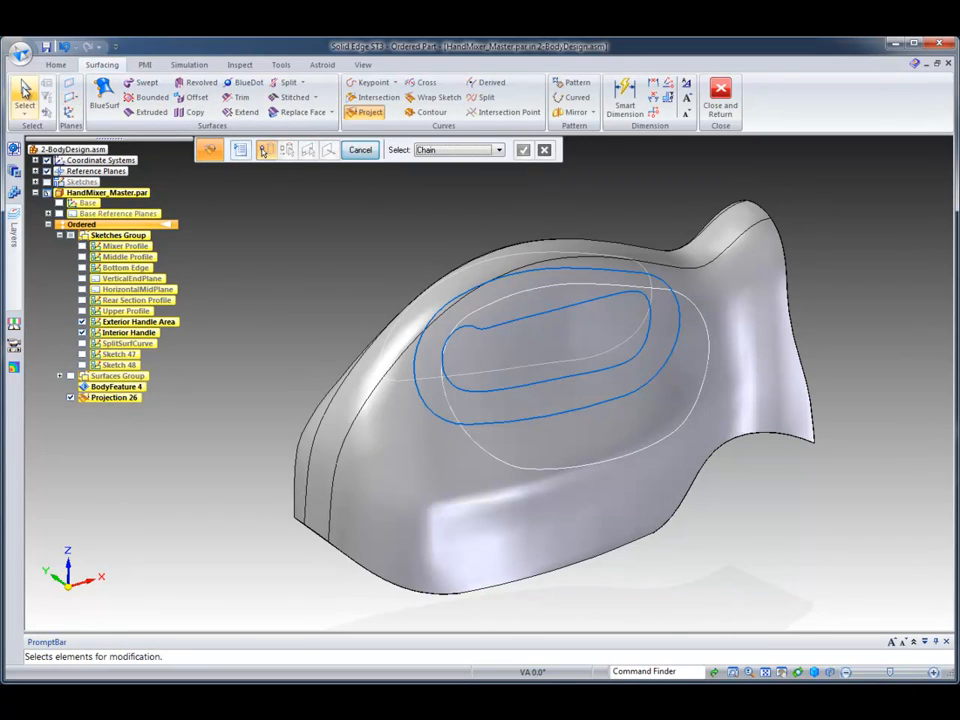
Hide the design body and the Exterior Handle Area sketch, leaving the projected curves and the Interior Handle sketch displayed
right_click(288, 194)
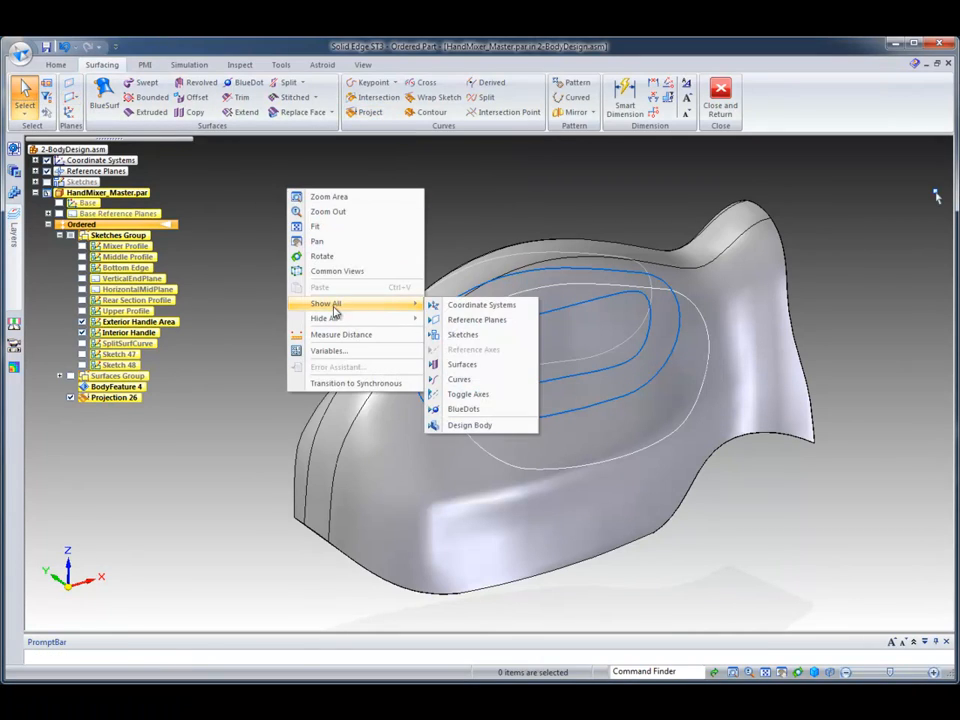
mouse_move(345, 318)
left_click(467, 425)
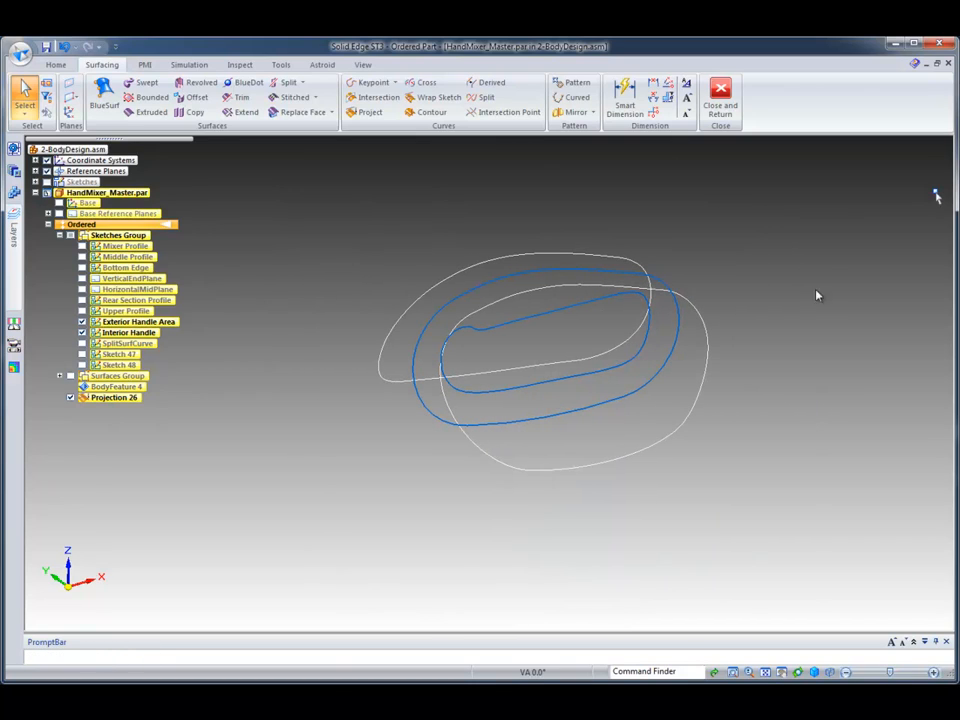
left_click(82, 321)
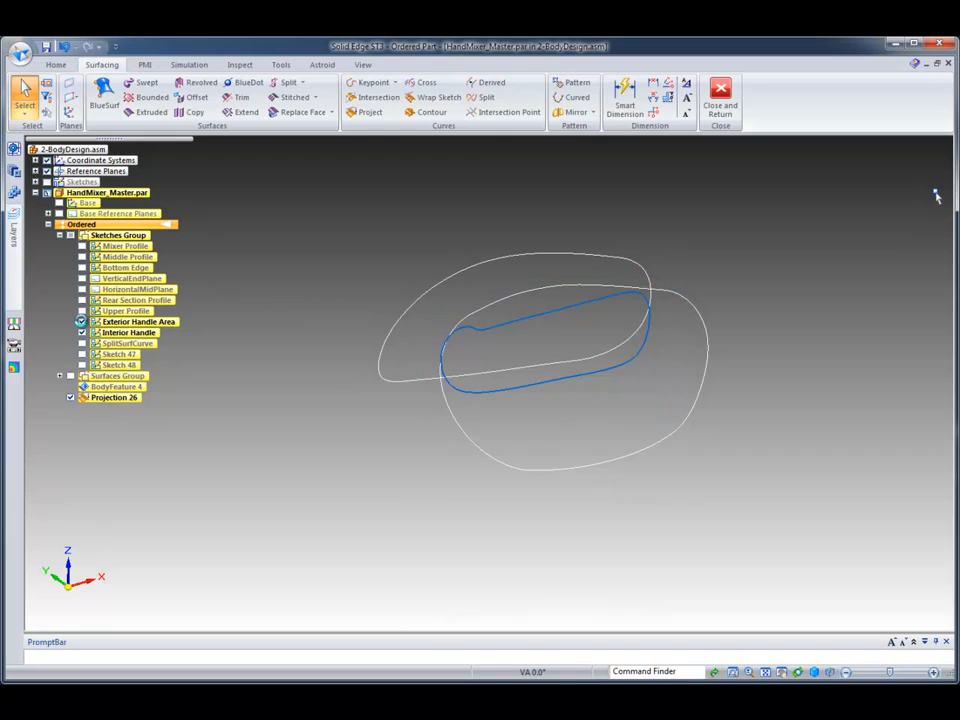
middle_click_drag(812, 211, 558, 166)
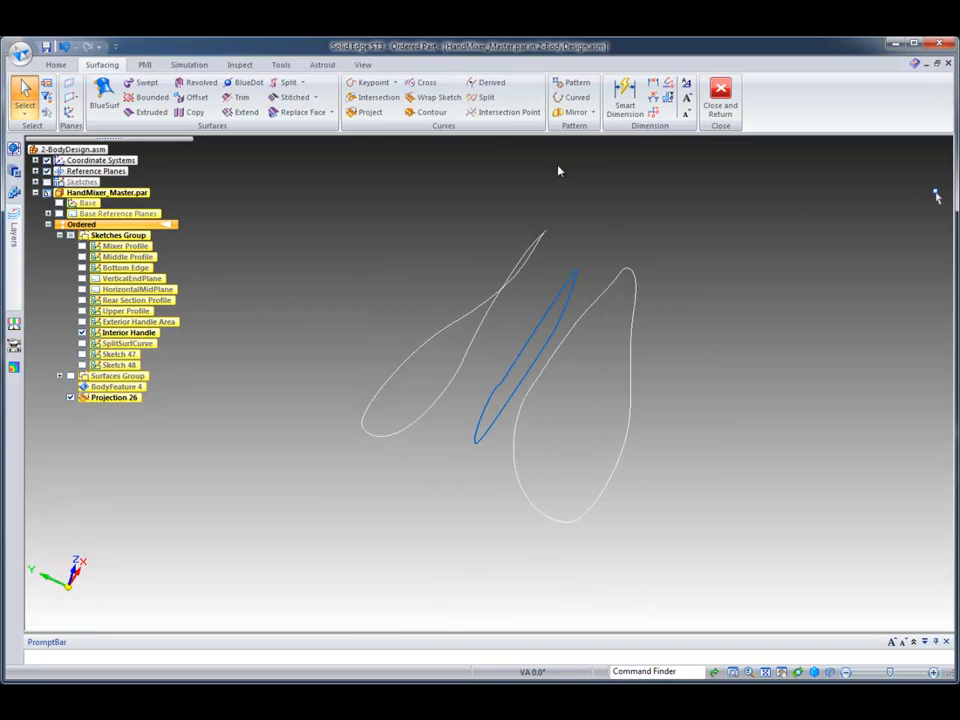
Create a BlueSurf by chain through the first projected curve, the Interior Handle sketch and the opposite projected curve
left_click(104, 96)
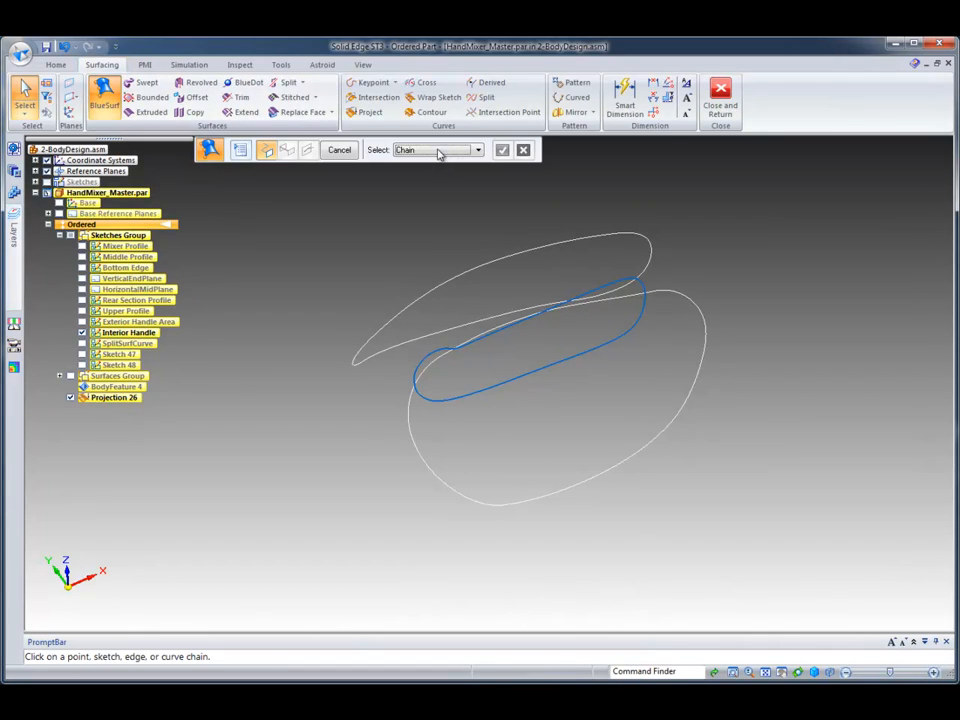
left_click(424, 300)
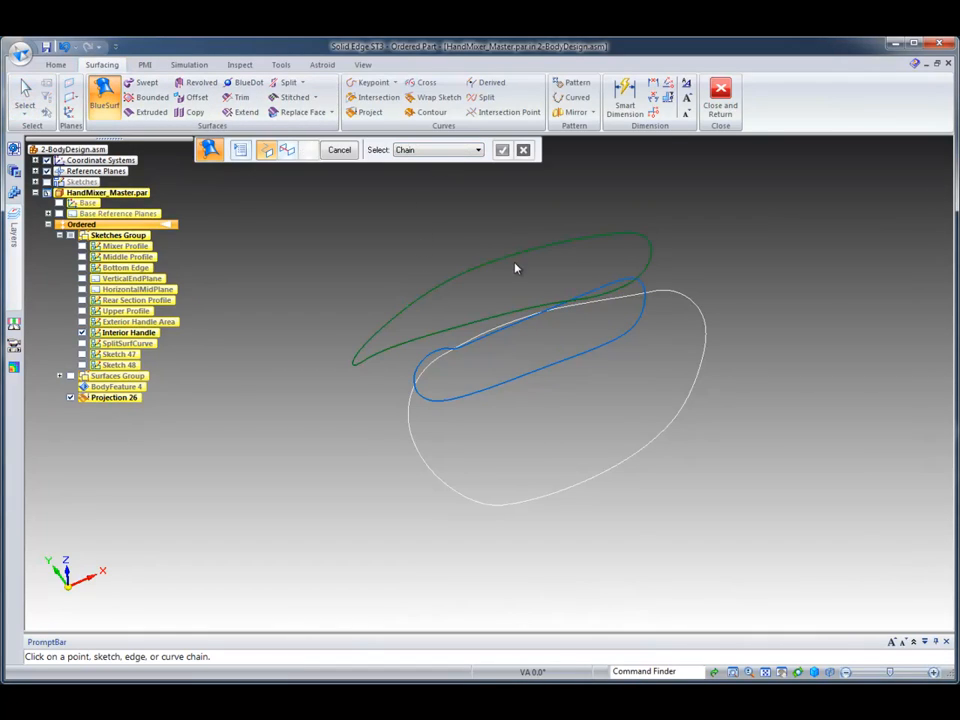
left_click(471, 350)
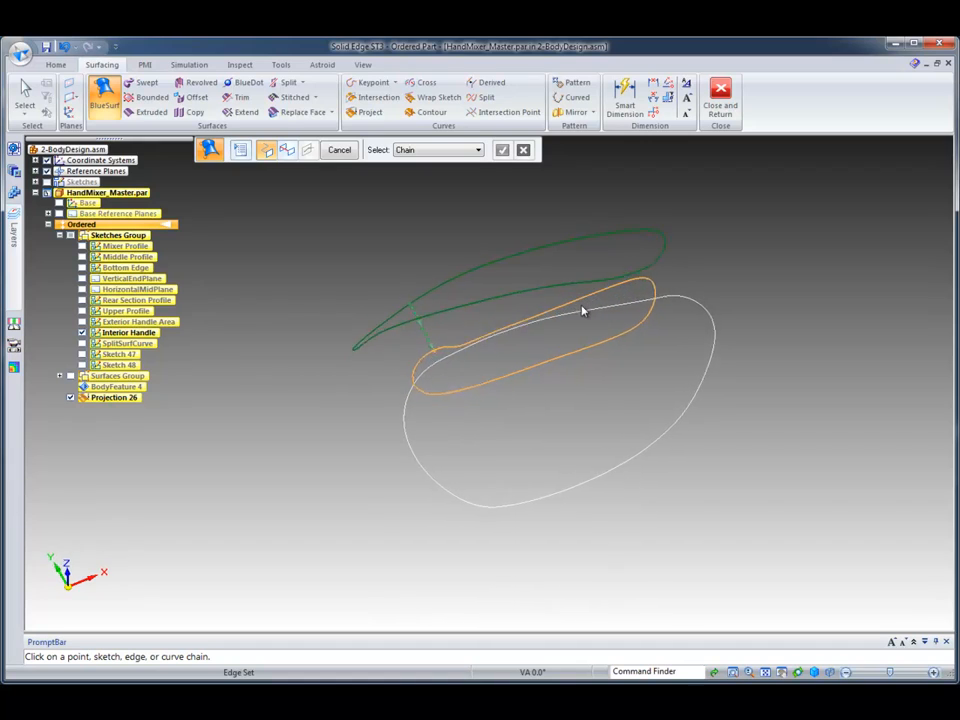
left_click(482, 346)
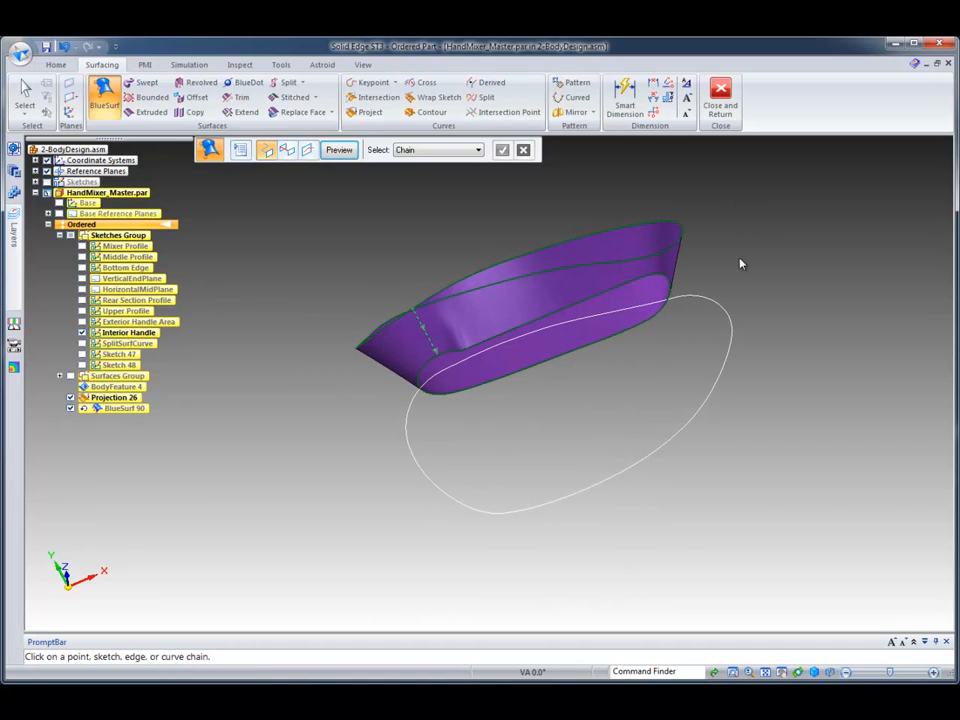
left_click(482, 357)
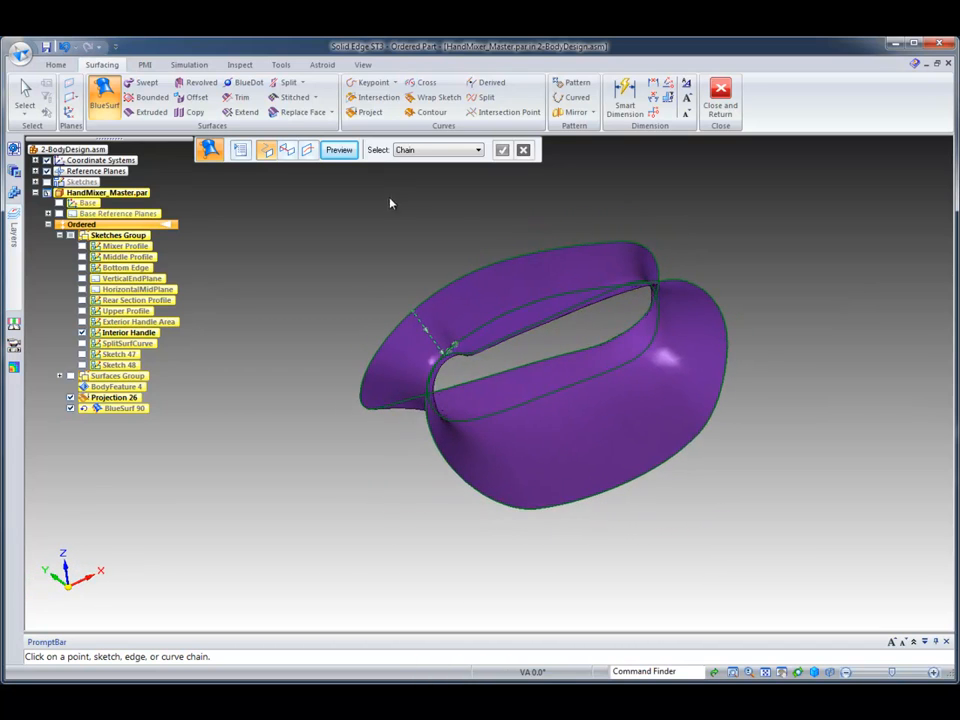
left_click(341, 151)
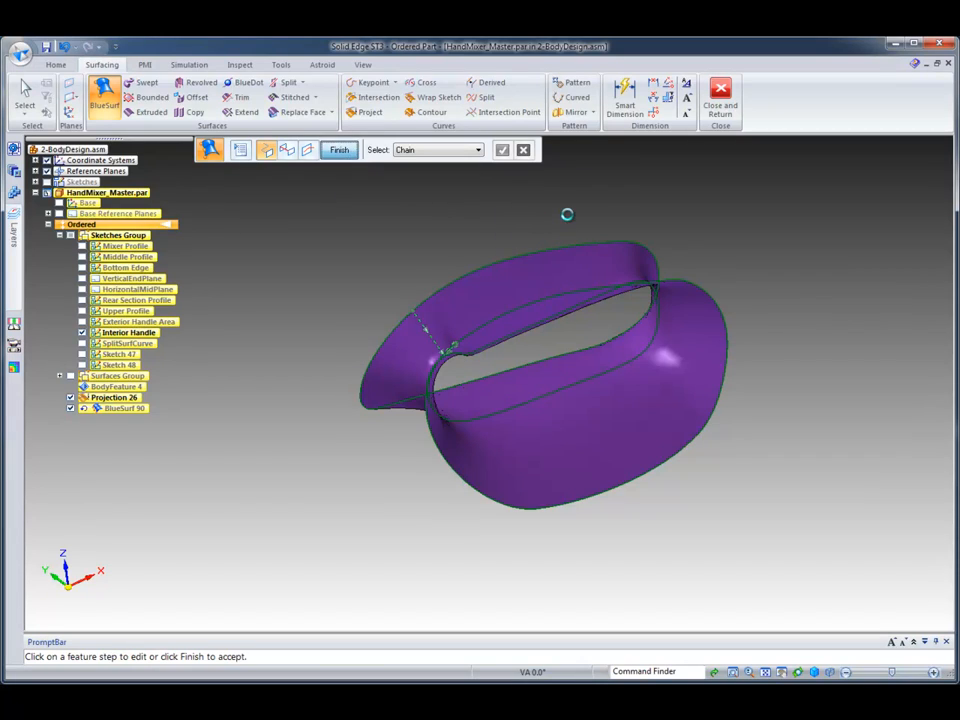
left_click(339, 150)
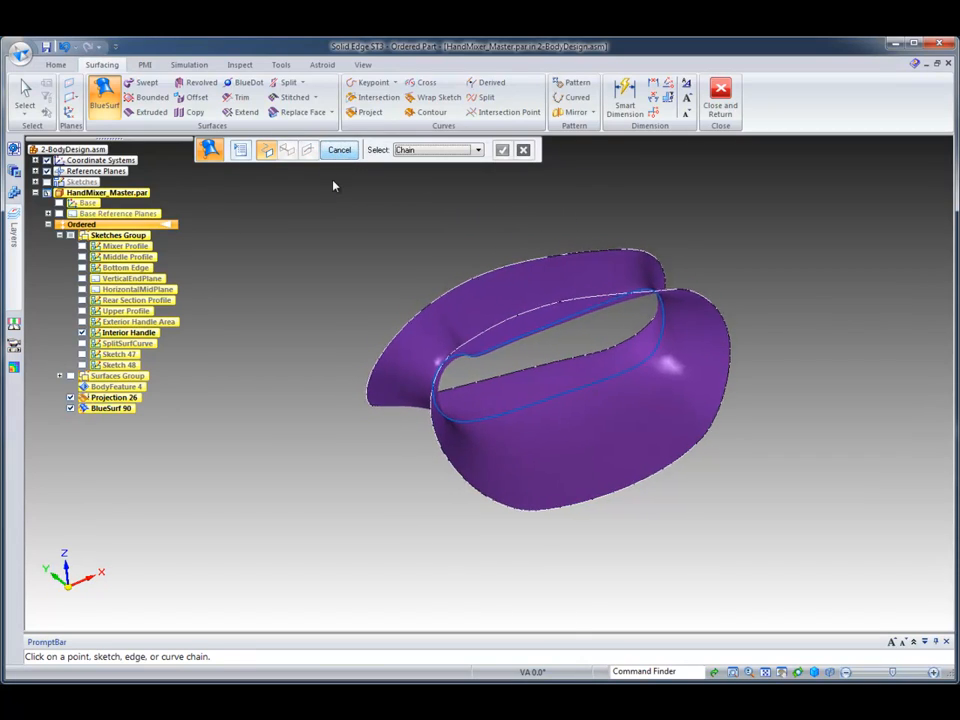
key("Escape")
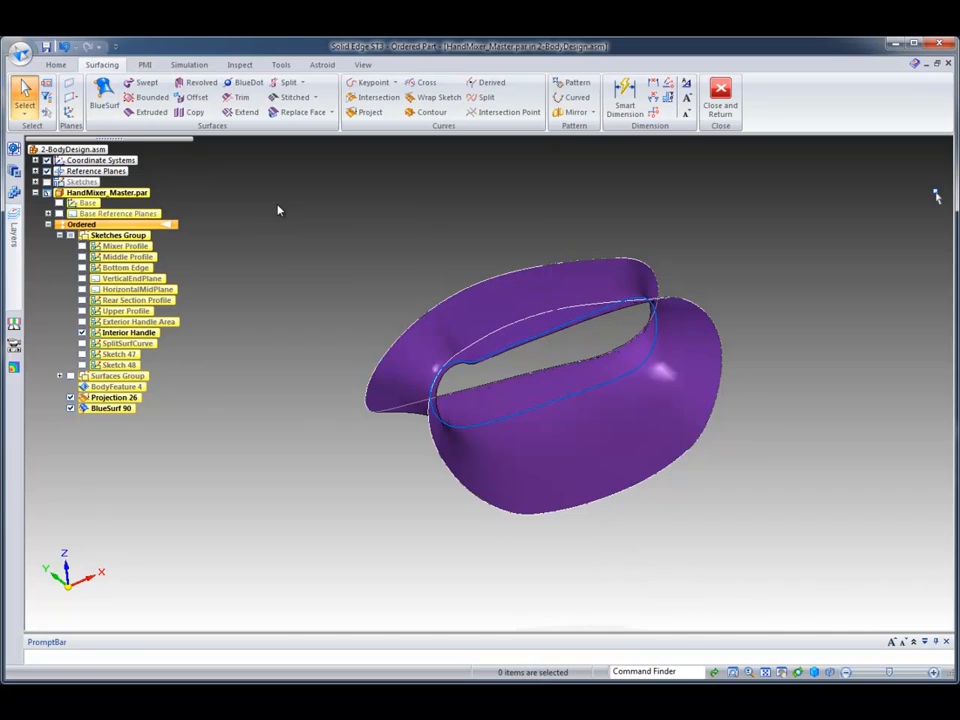
Show the design body again and hide the Interior Handle sketch
right_click(278, 206)
mouse_move(354, 326)
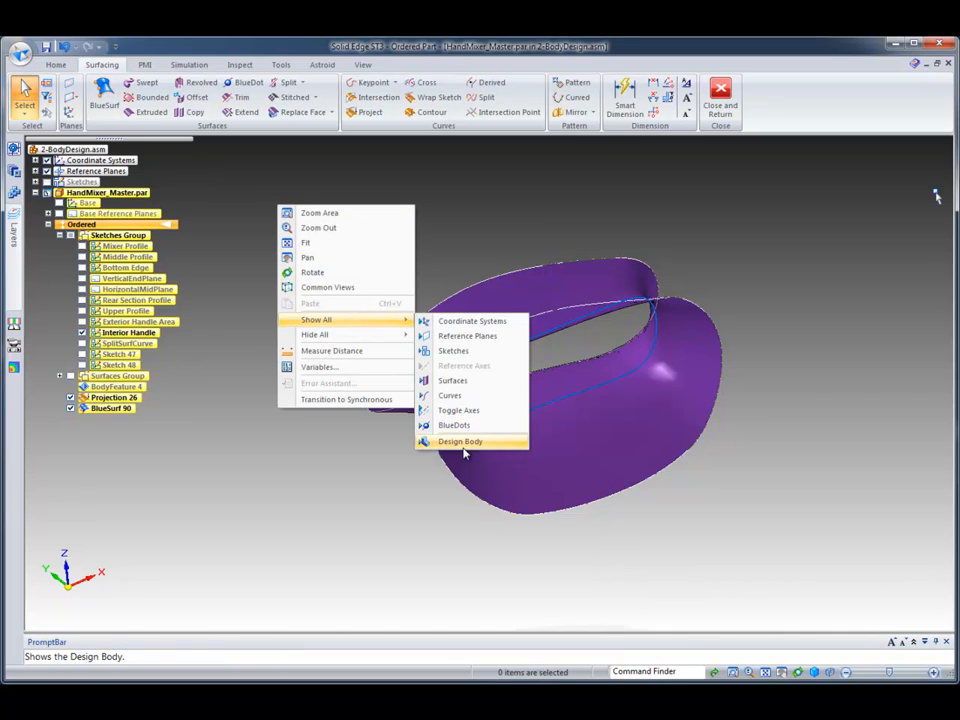
left_click(465, 439)
mouse_move(776, 272)
middle_mouse_down()
mouse_move(814, 270)
mouse_move(507, 186)
middle_mouse_up()
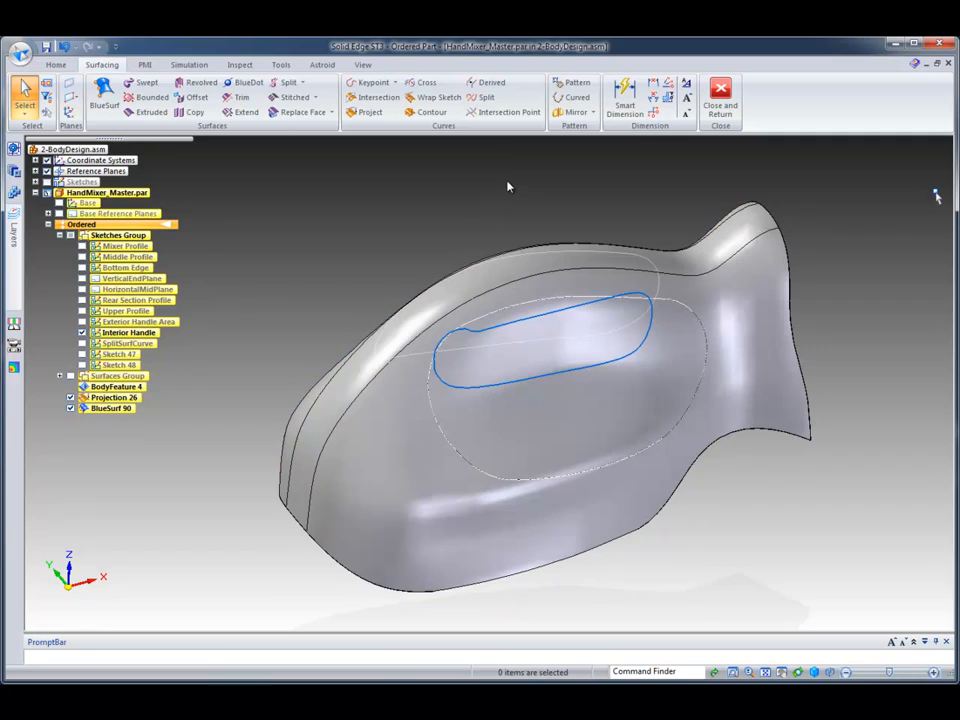
left_click(82, 333)
middle_click_drag(501, 195, 510, 199)
mouse_move(435, 193)
middle_mouse_down()
mouse_move(756, 191)
mouse_move(474, 189)
mouse_move(333, 118)
middle_mouse_up()
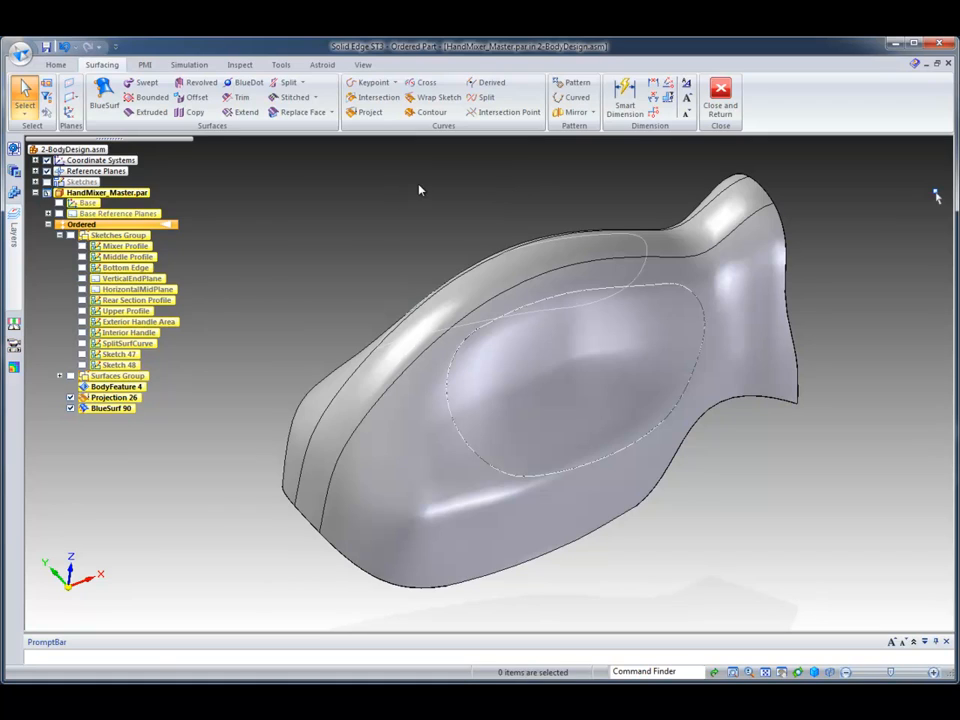
Subtract the handle opening from the mixer body with a Boolean using the BlueSurf, removing the material on its inner side
left_click(332, 112)
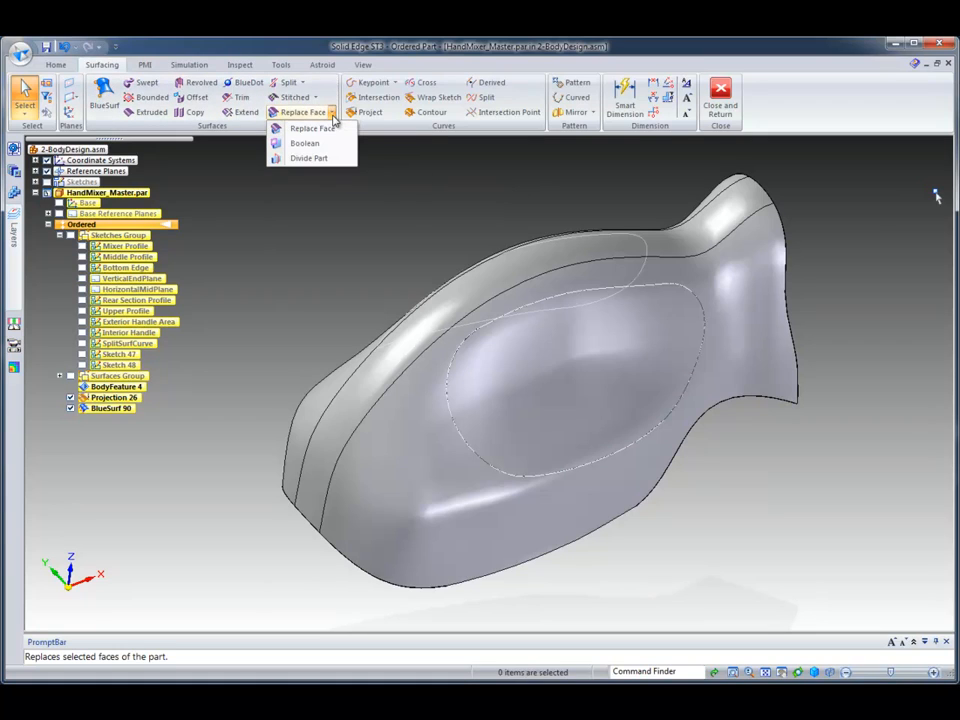
left_click(303, 143)
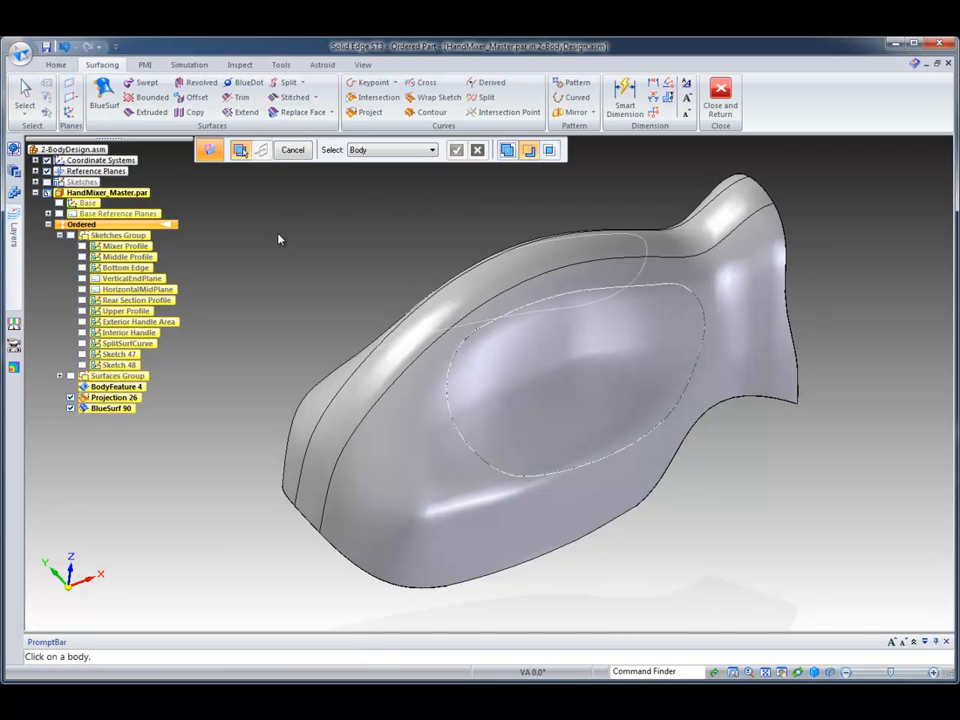
left_click(510, 360)
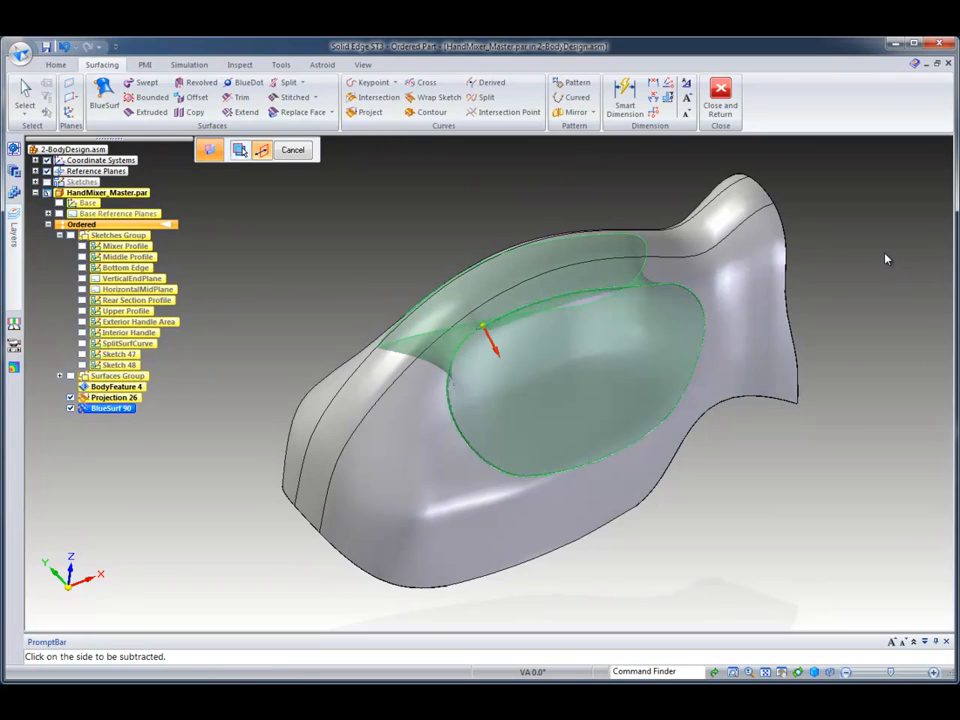
middle_click_drag(421, 200, 416, 203)
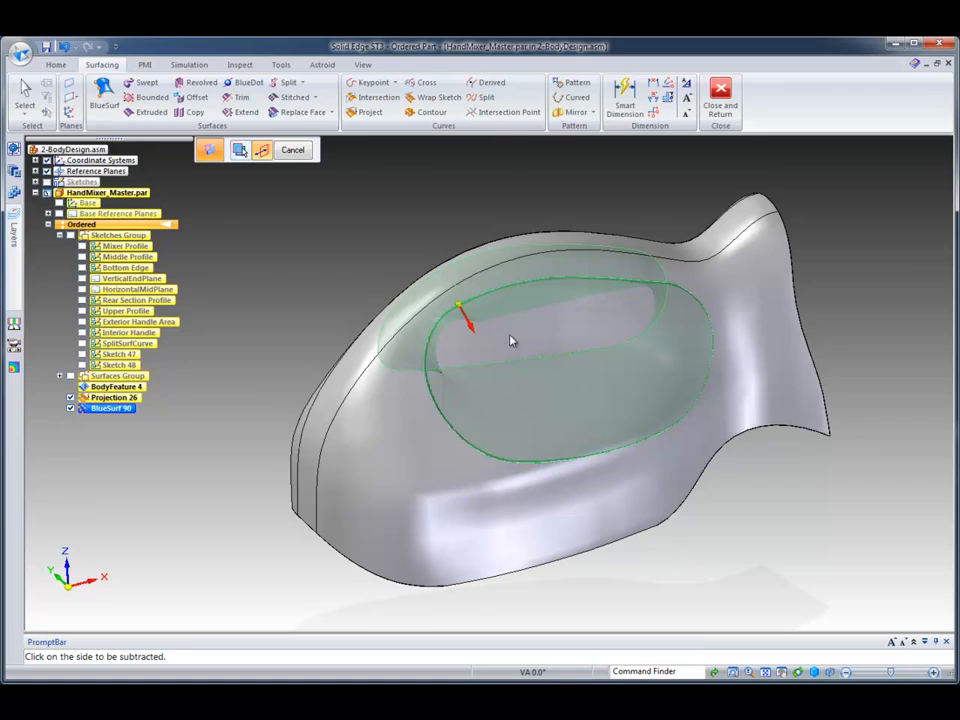
left_click(535, 340)
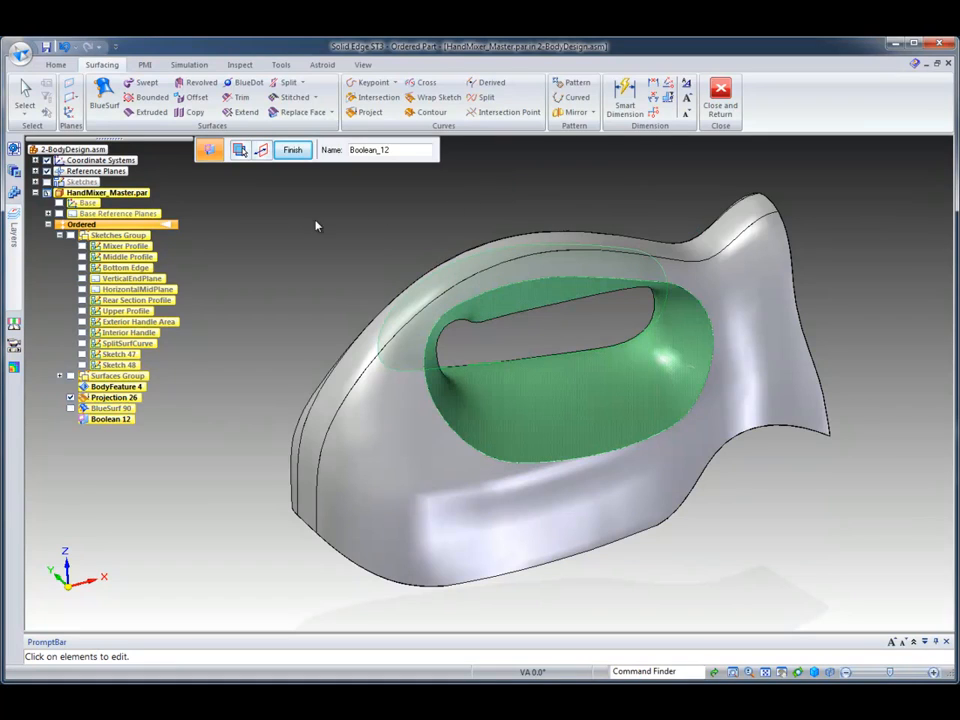
left_click(292, 150)
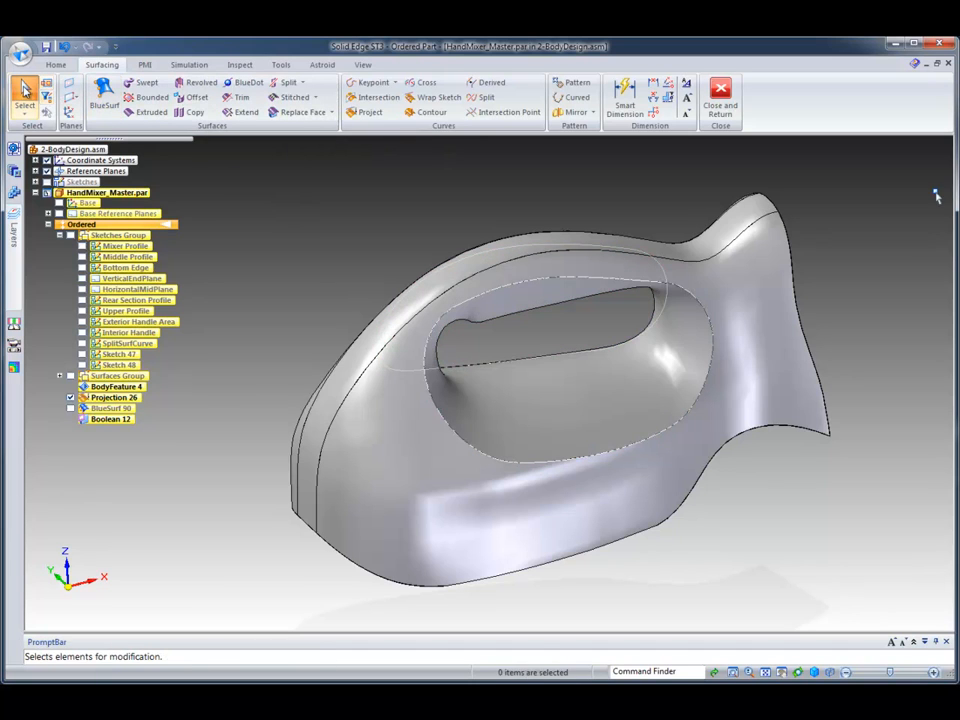
Hide all curves so the projected handle outlines are no longer displayed on the body
middle_click_drag(827, 164, 856, 226)
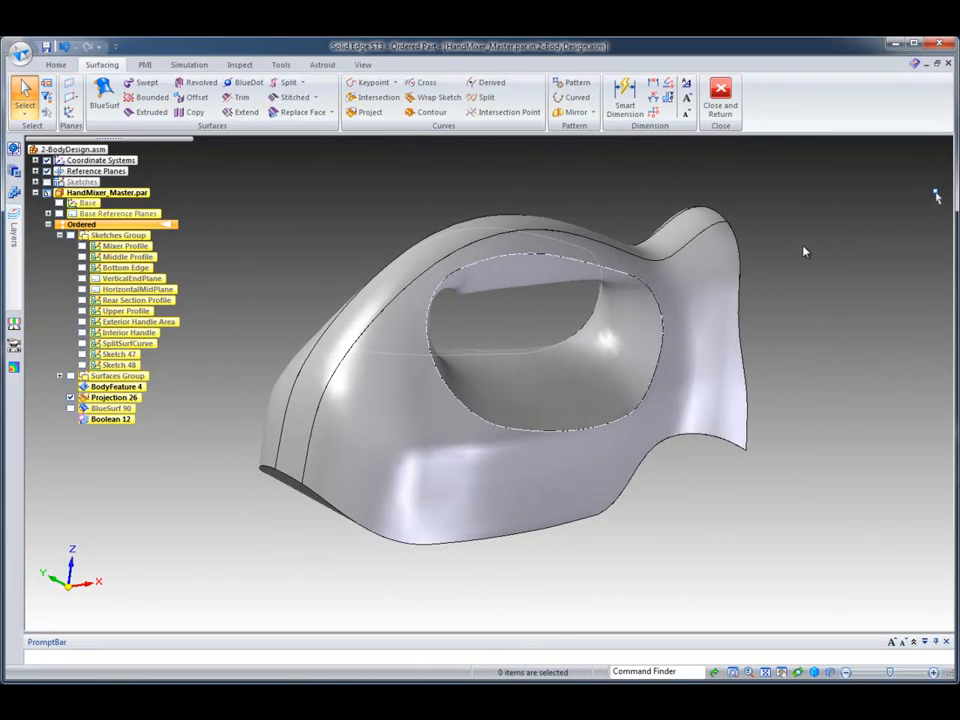
right_click(786, 249)
mouse_move(821, 373)
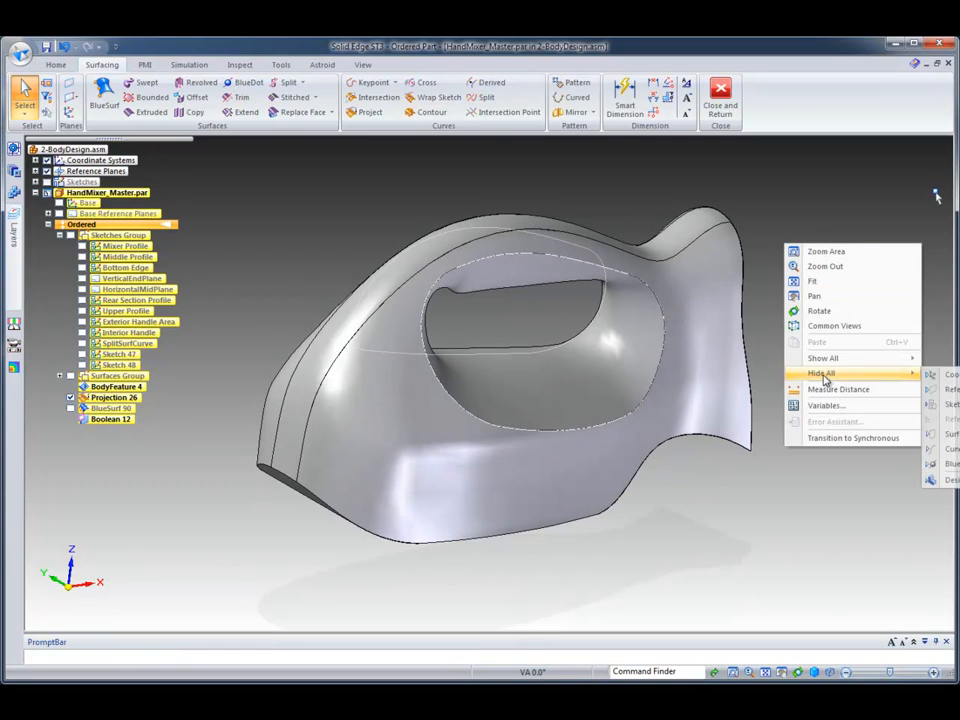
left_click(950, 453)
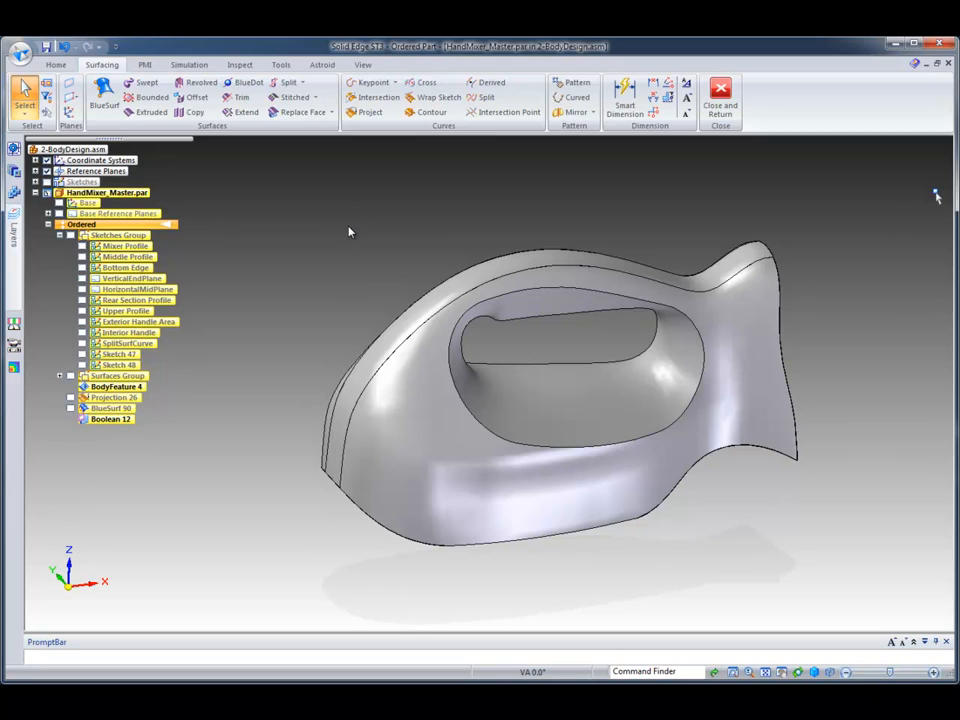
Start an Extrude whose profile plane is parallel to the Top (xy) plane, 135 mm above it
middle_click_drag(349, 231, 362, 185)
left_click(55, 64)
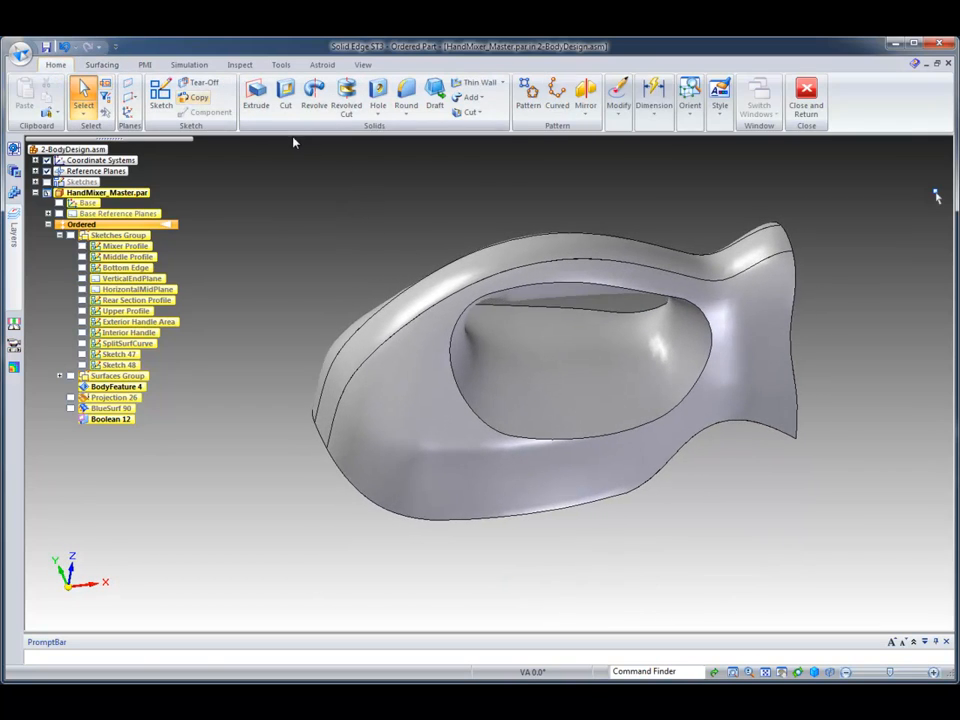
left_click(256, 95)
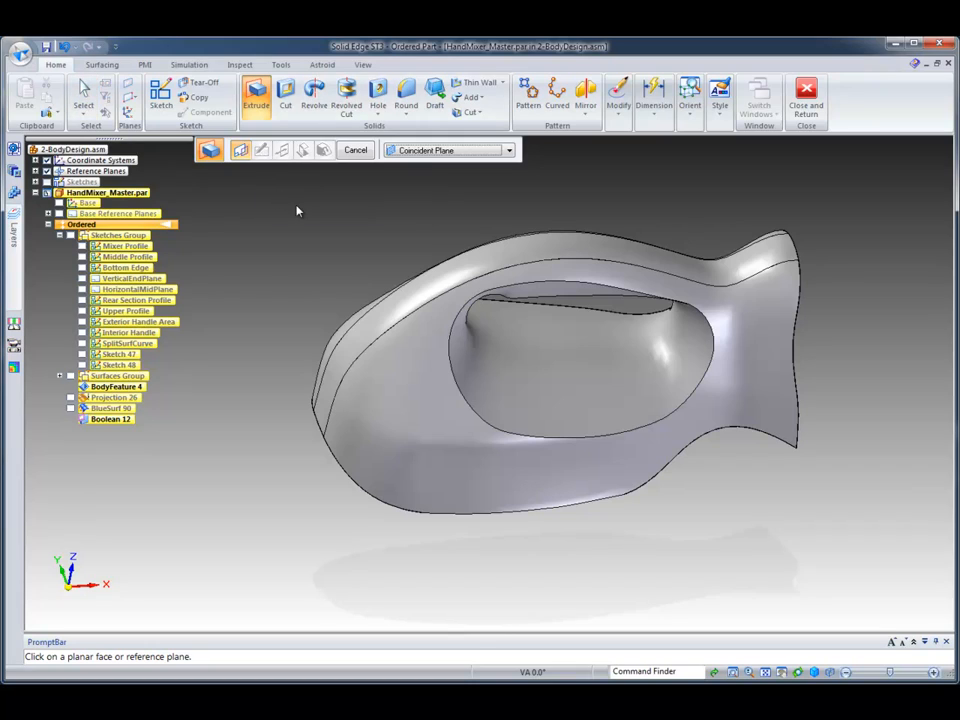
left_click(48, 214)
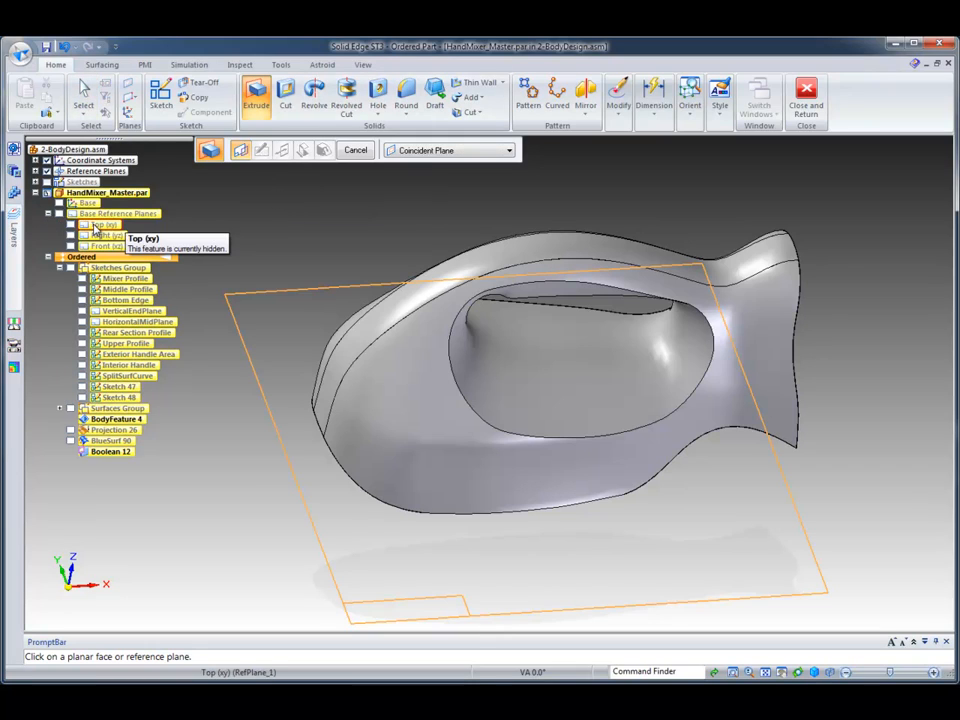
left_click(509, 150)
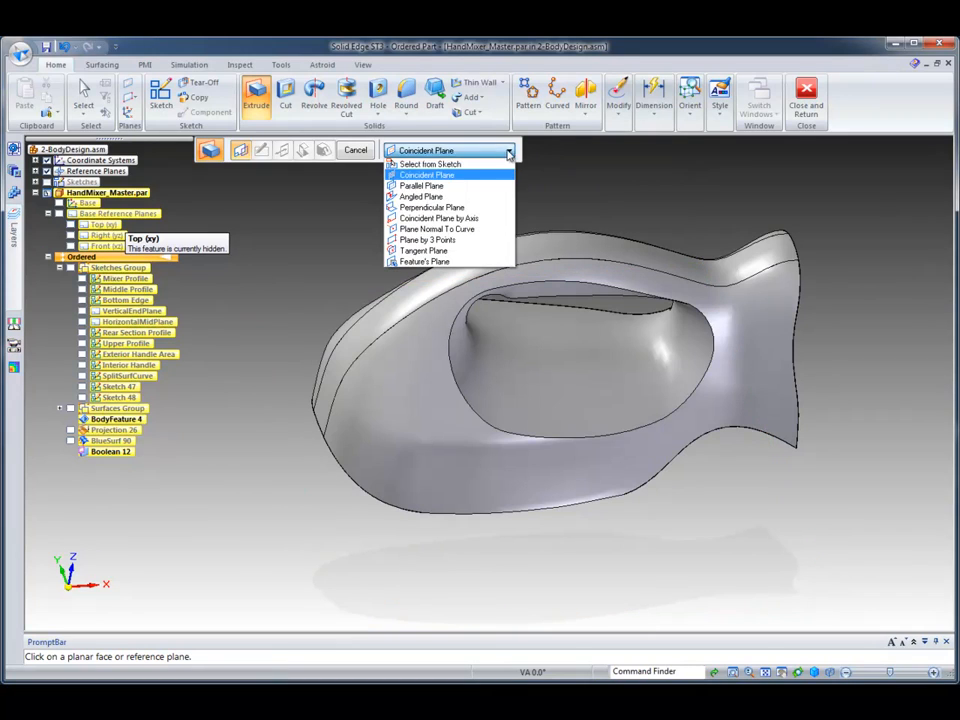
left_click(421, 186)
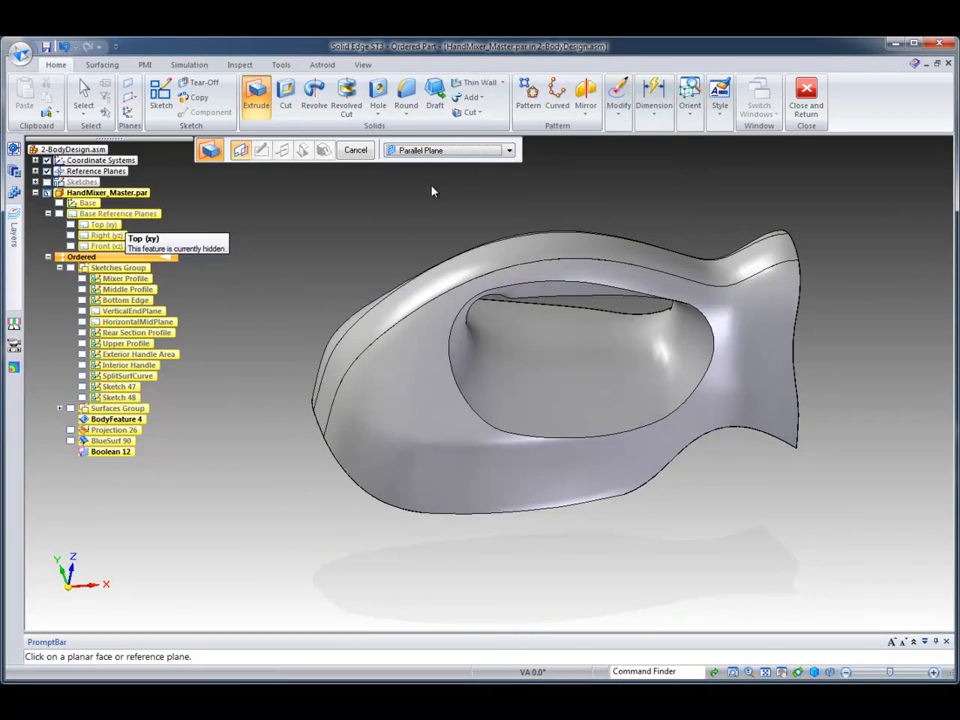
left_click(103, 224)
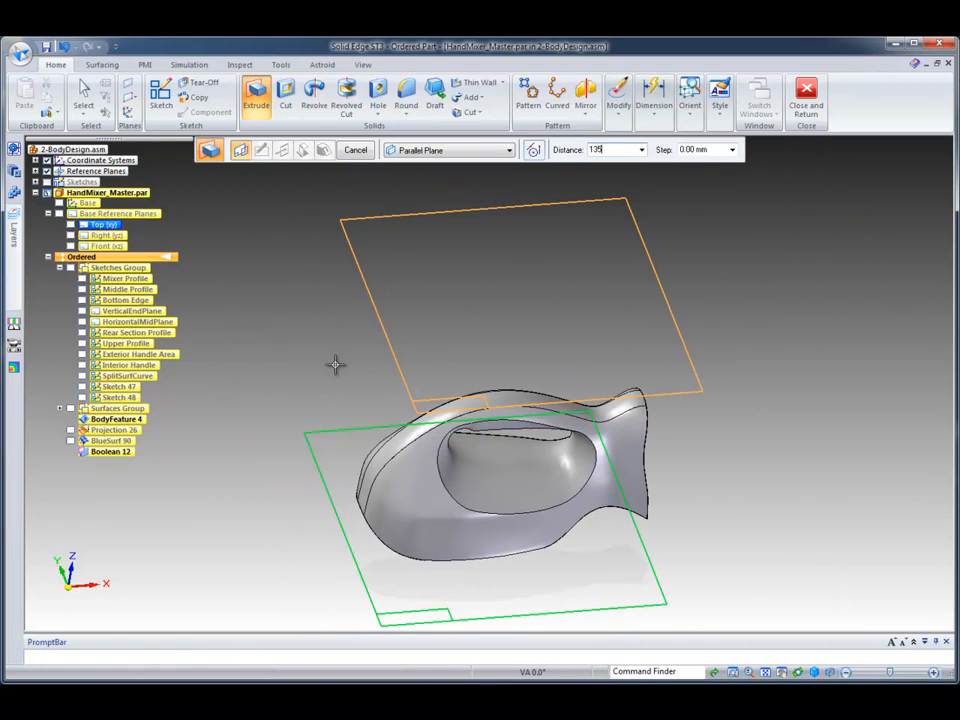
type("135")
key("Return")
left_click(450, 274)
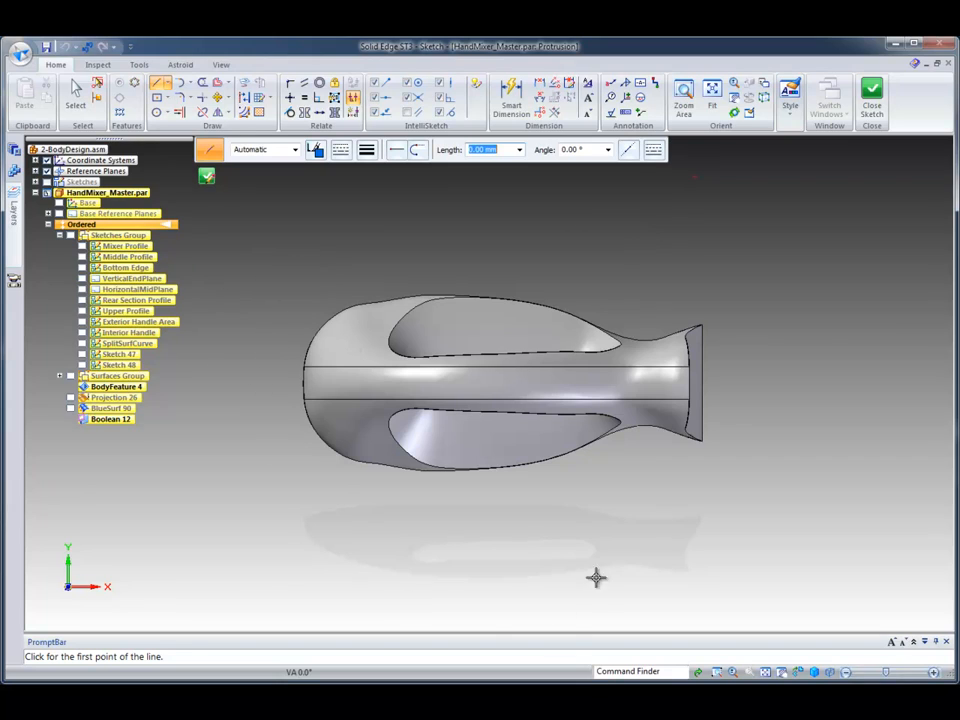
Display the base reference planes in the protrusion sketch around the body's rounded end, keeping the base coordinate system hidden
left_click(717, 676)
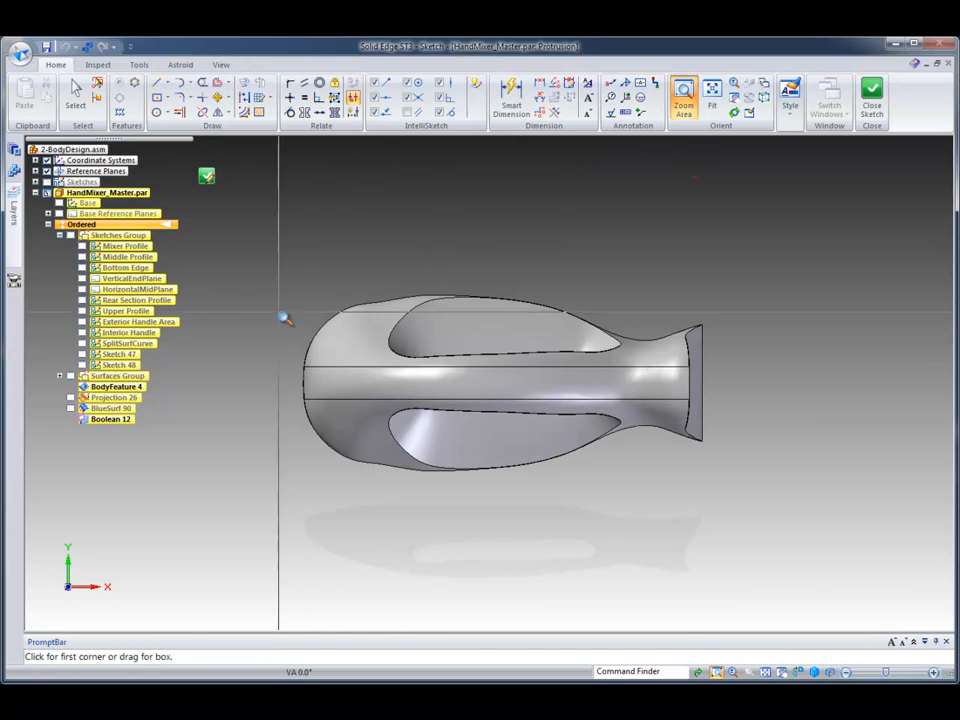
left_click_drag(270, 307, 450, 459)
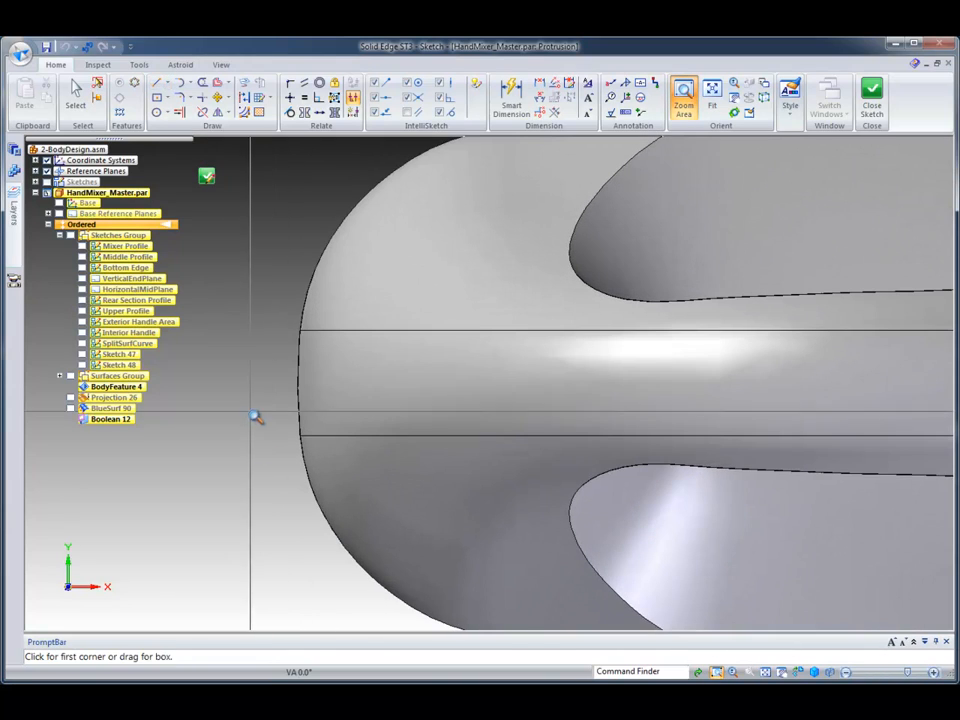
left_click_drag(241, 406, 48, 201)
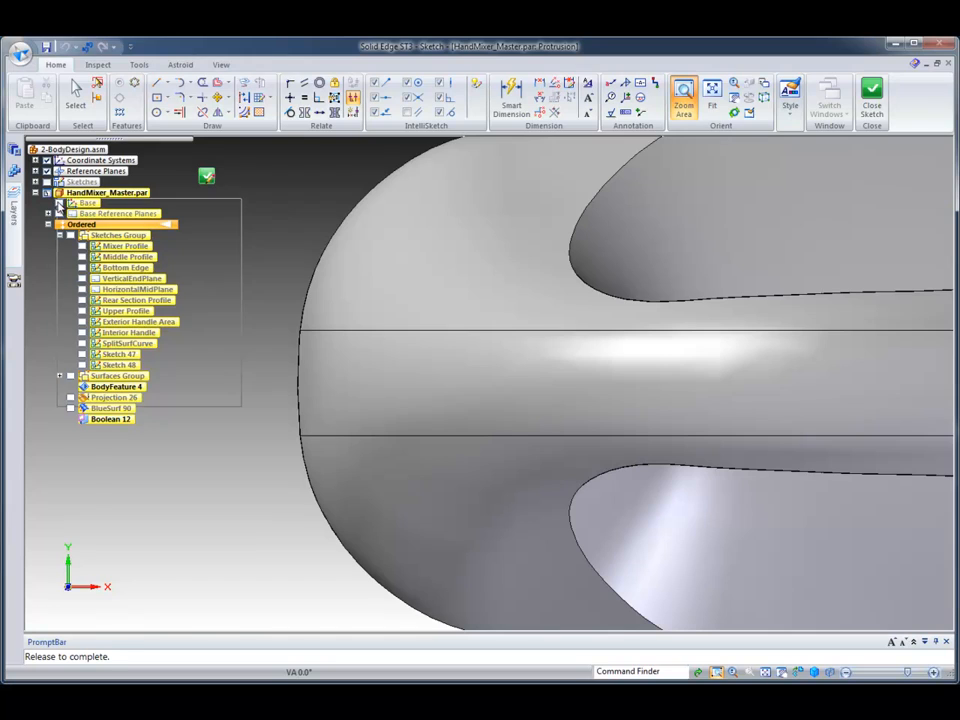
left_click(58, 203)
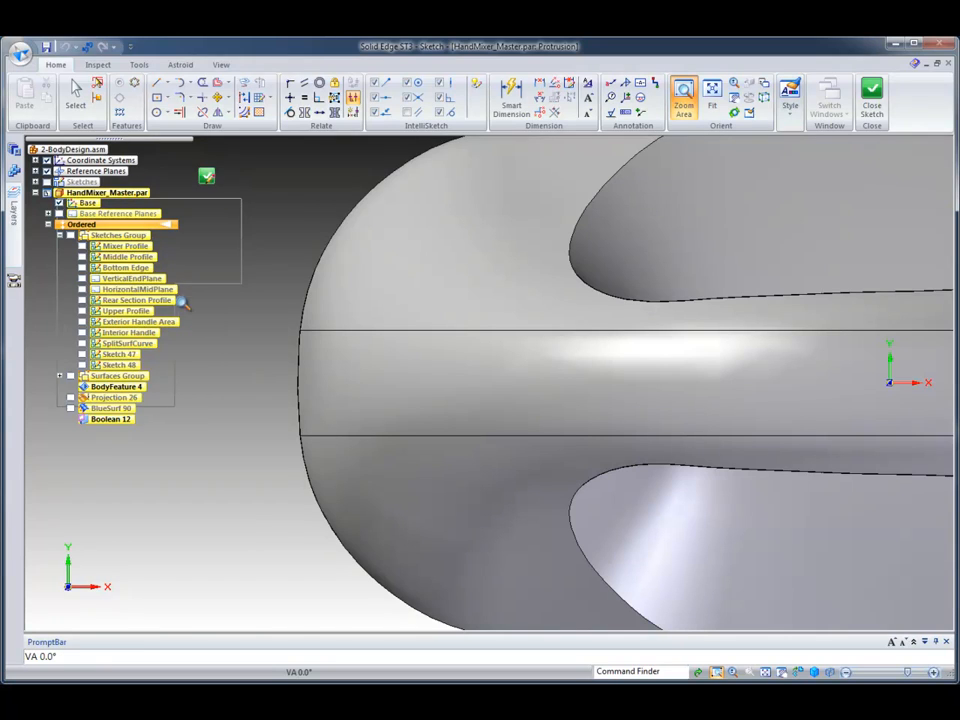
left_click(76, 90)
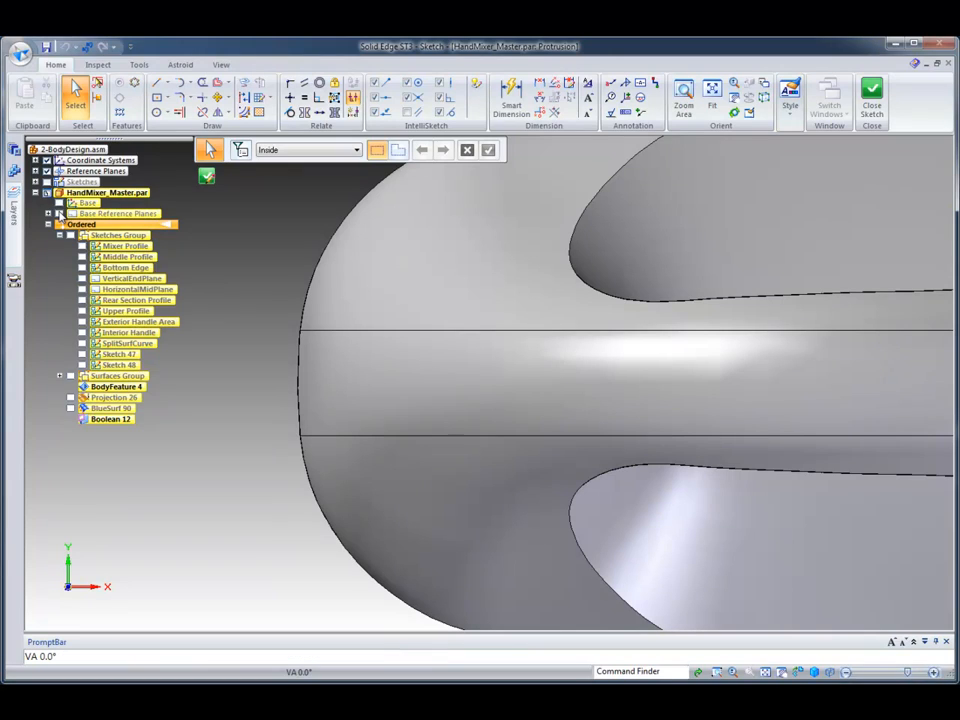
left_click(59, 213)
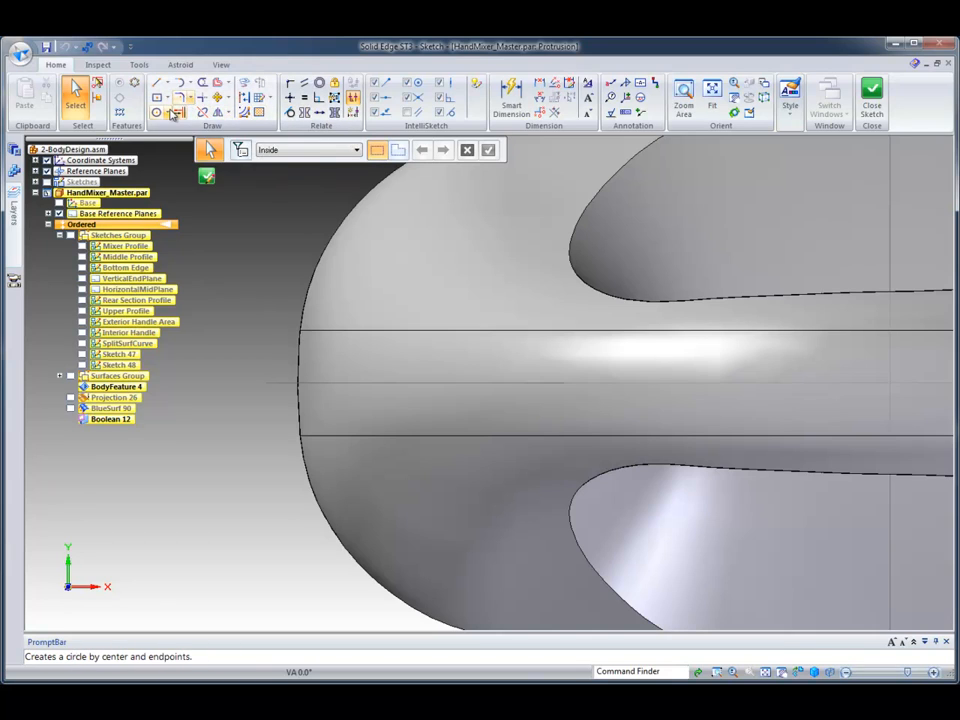
Sketch an ellipse by center point on the body's horizontal centerline near the rounded end, about 10.16 mm primary along X by 5.12 mm secondary
left_click(169, 113)
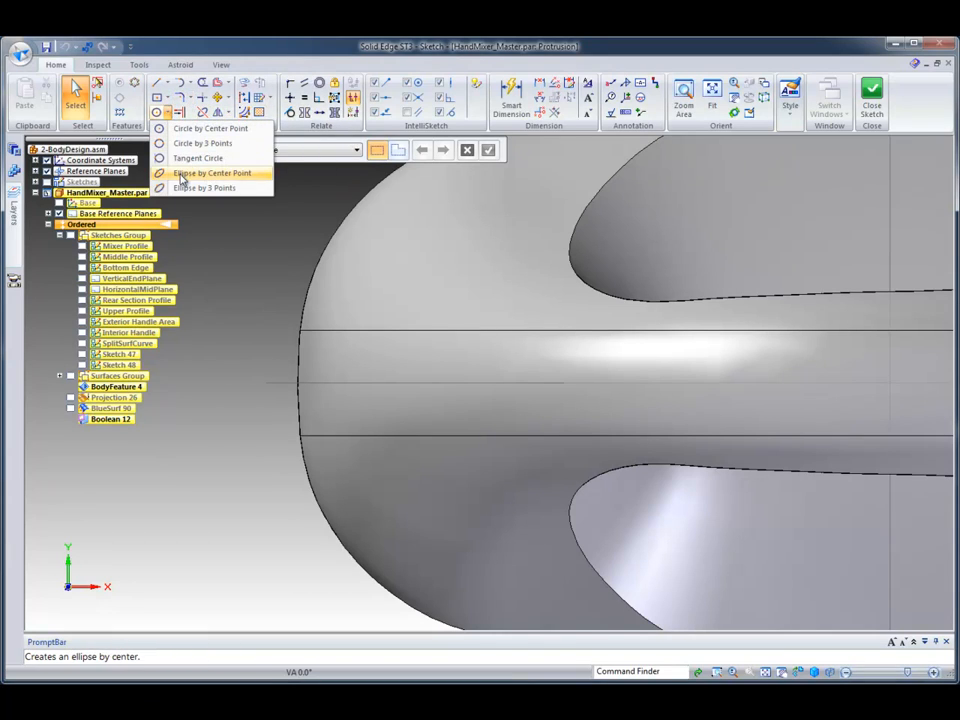
left_click(178, 174)
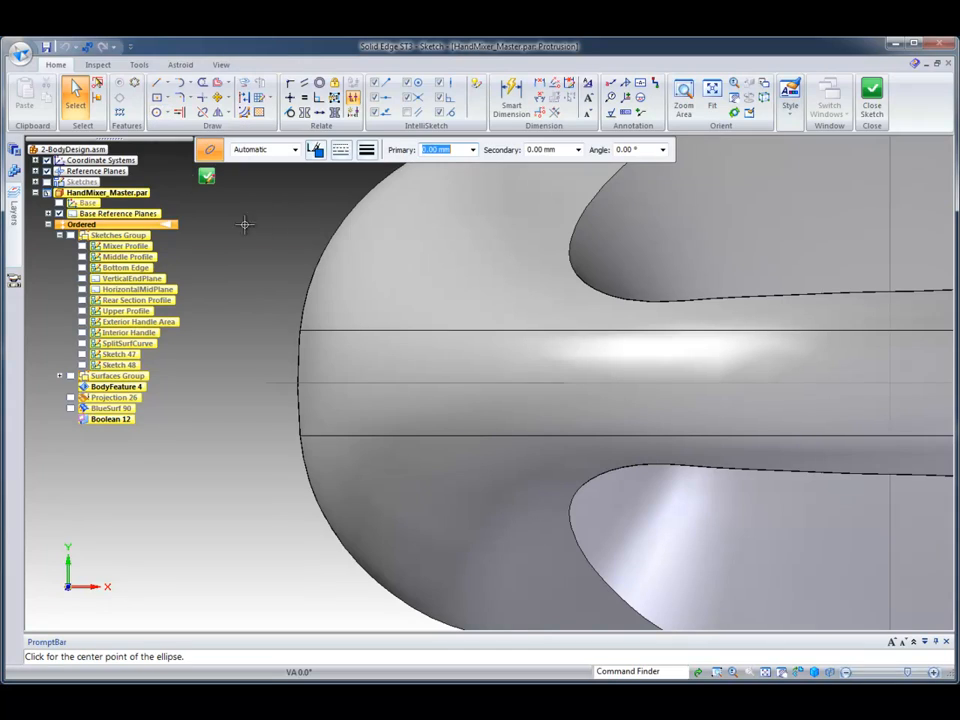
left_click(410, 382)
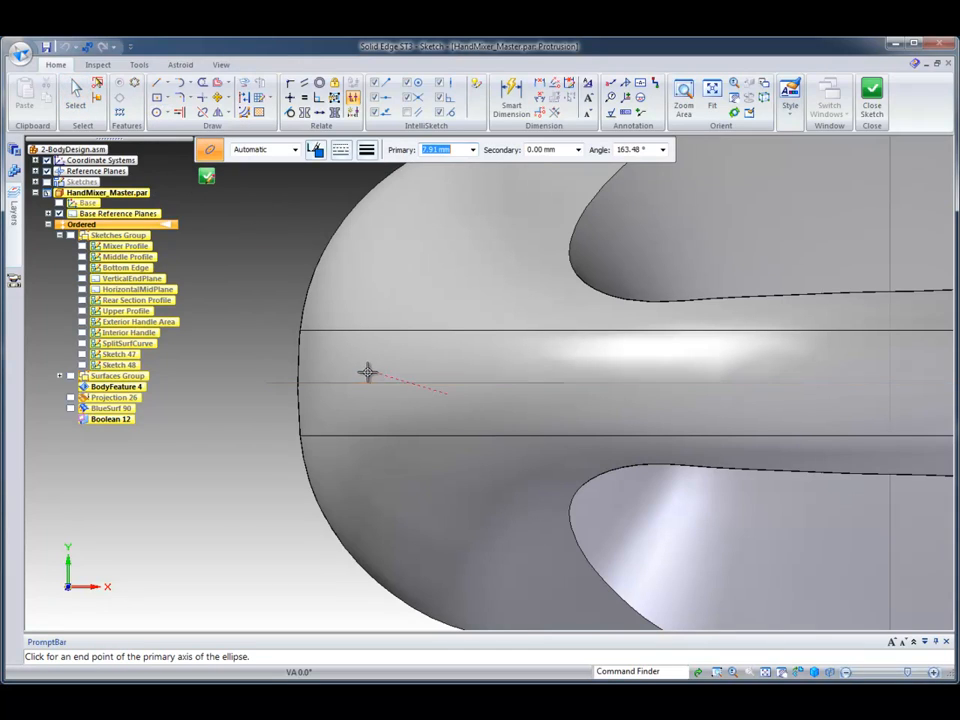
left_click(357, 383)
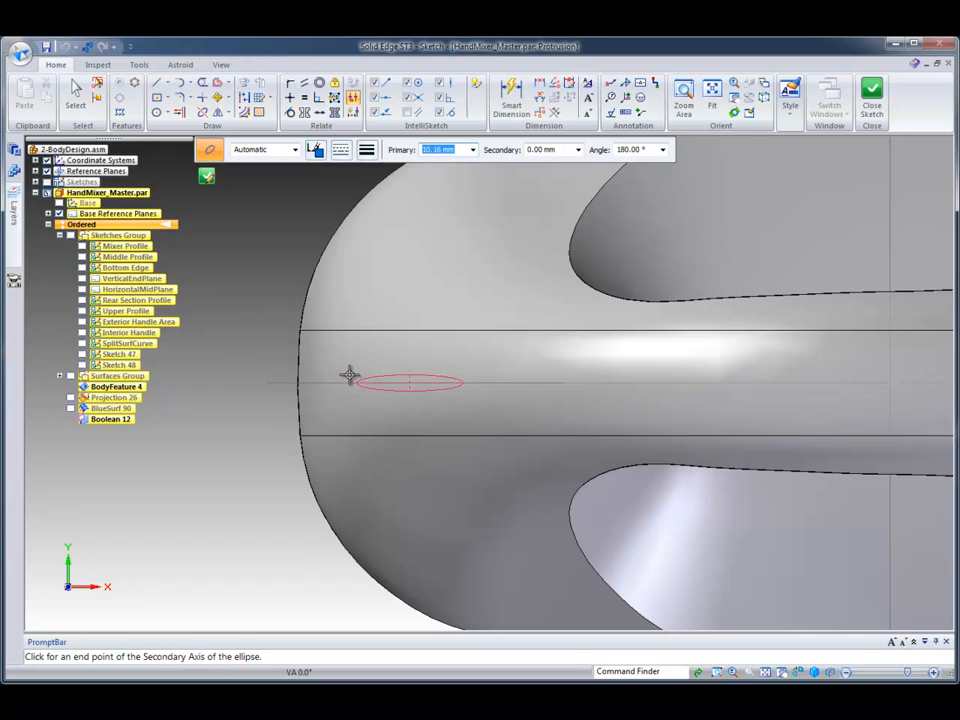
left_click(346, 360)
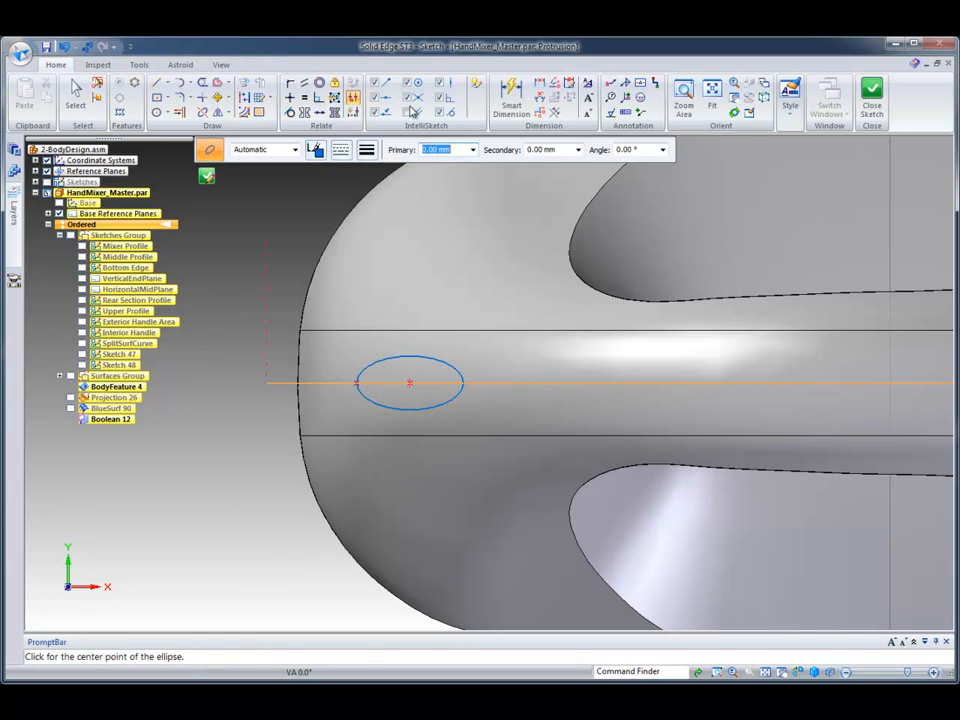
Dimension the horizontal distance from the ellipse's center to the vertical reference plane as 83 mm
left_click(511, 97)
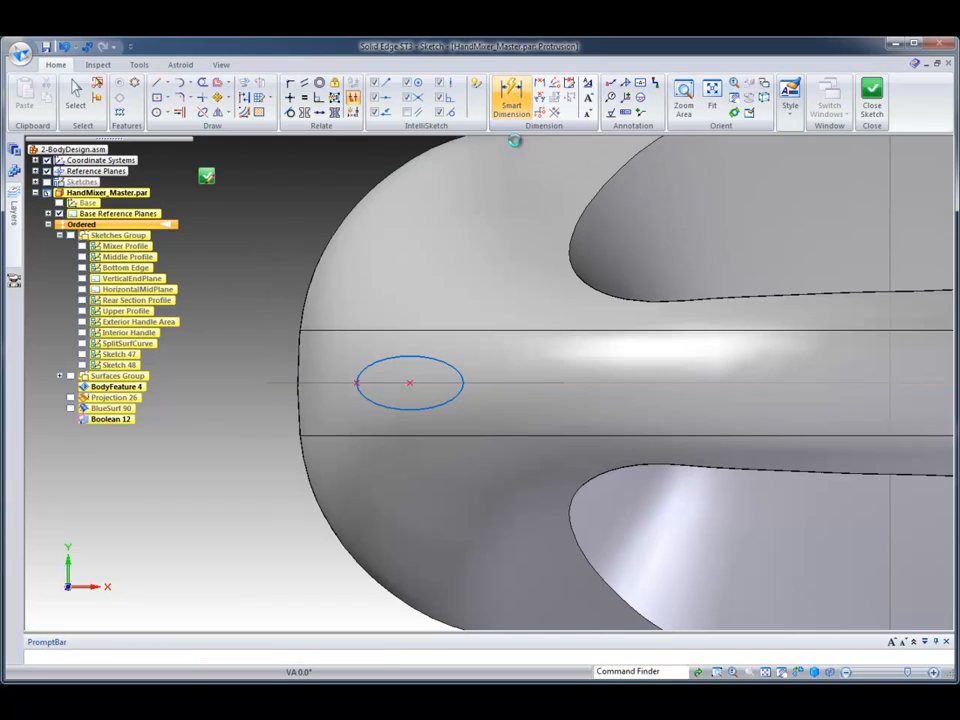
left_click(409, 356)
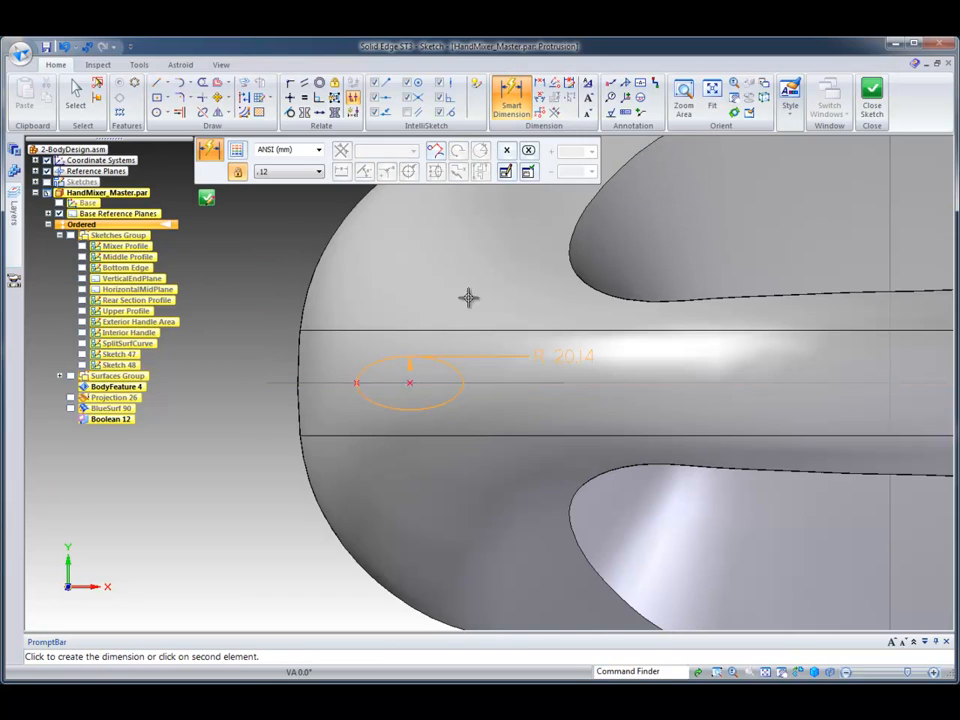
left_click(890, 228)
left_click(648, 232)
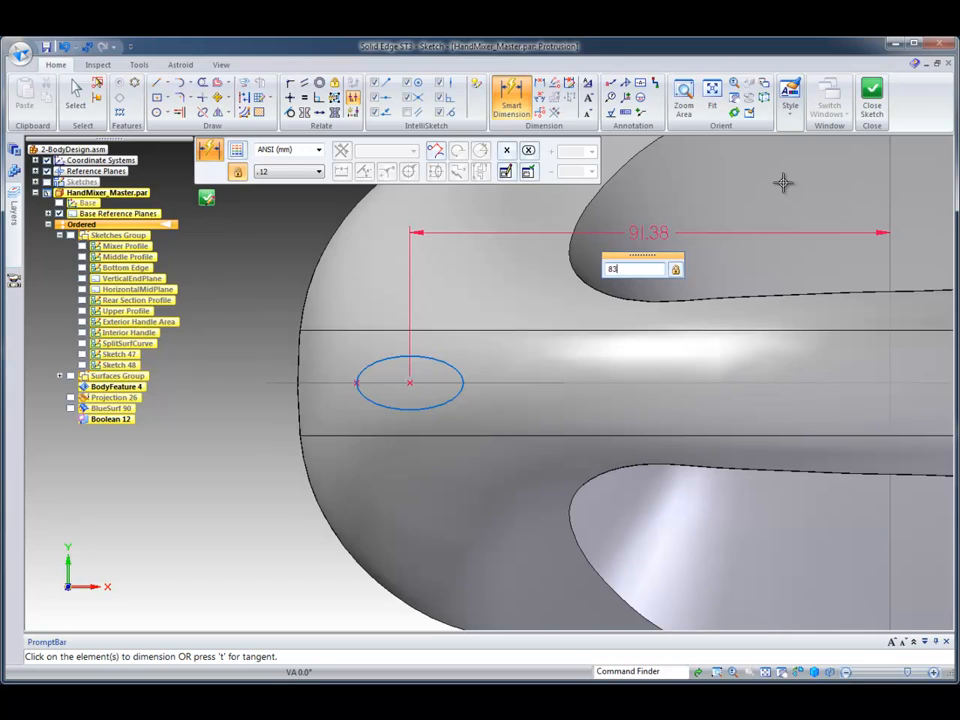
key("Return")
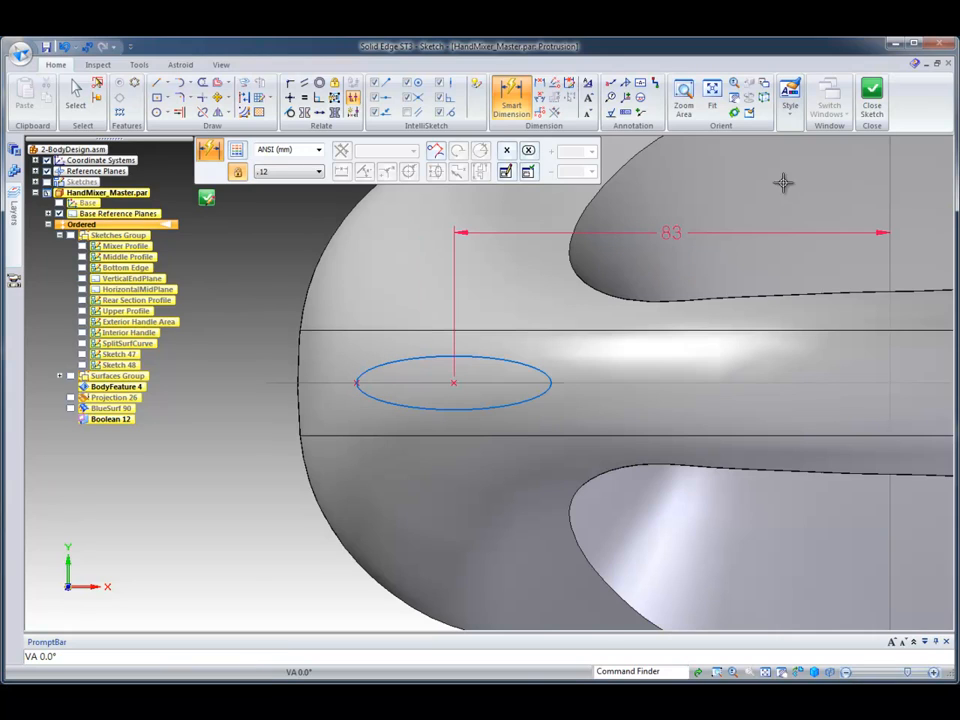
Set the ellipse's primary axis to 22 mm and its secondary axis to 18 mm
left_click(75, 92)
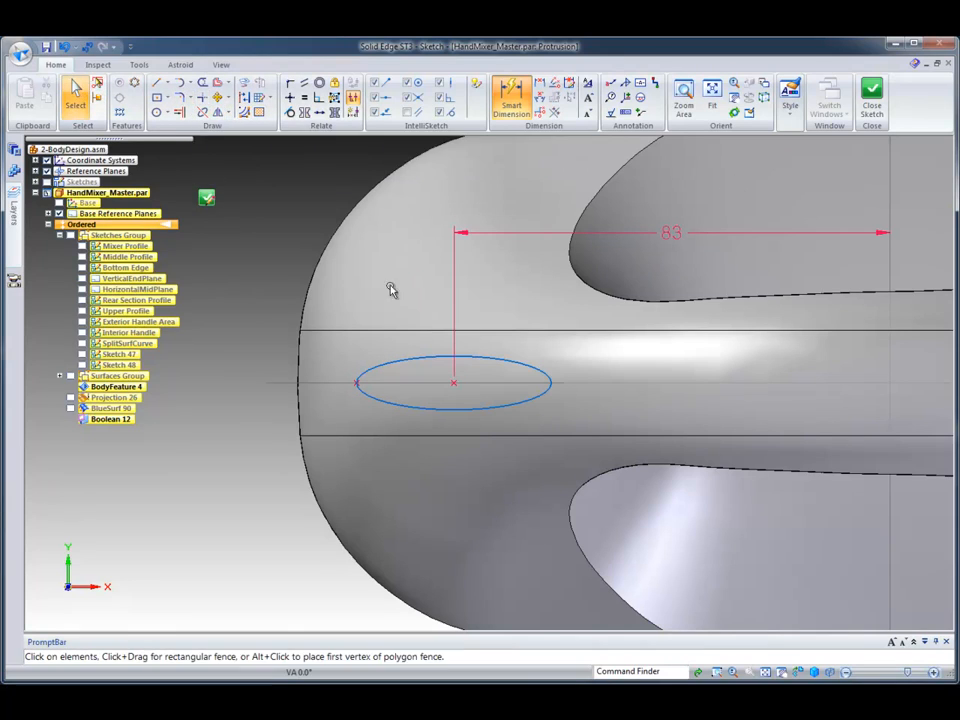
left_click(489, 362)
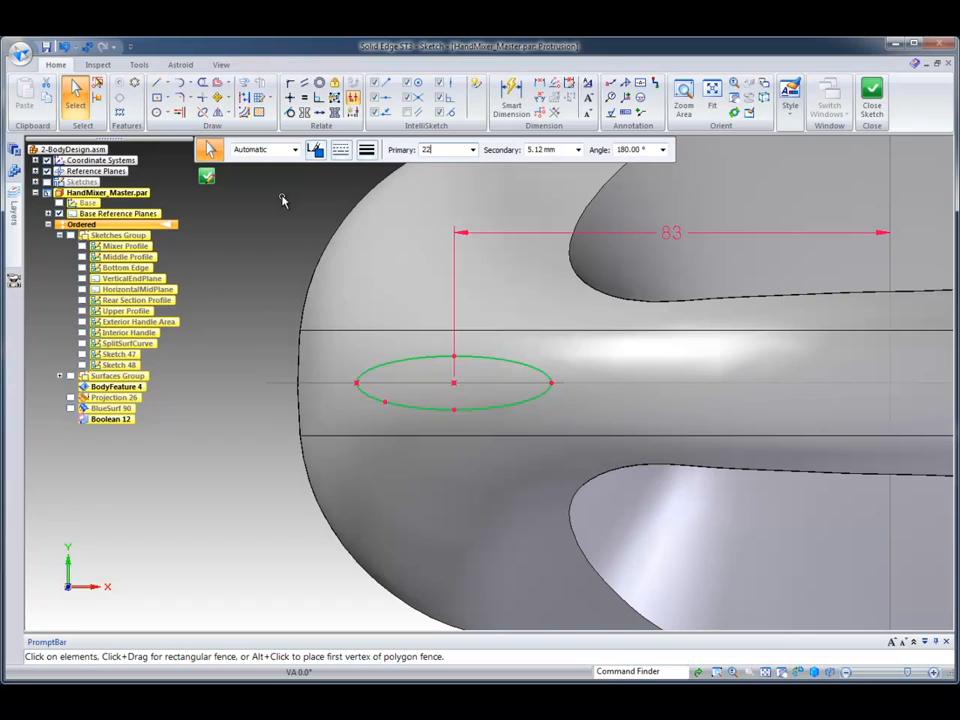
type("22")
key("Tab")
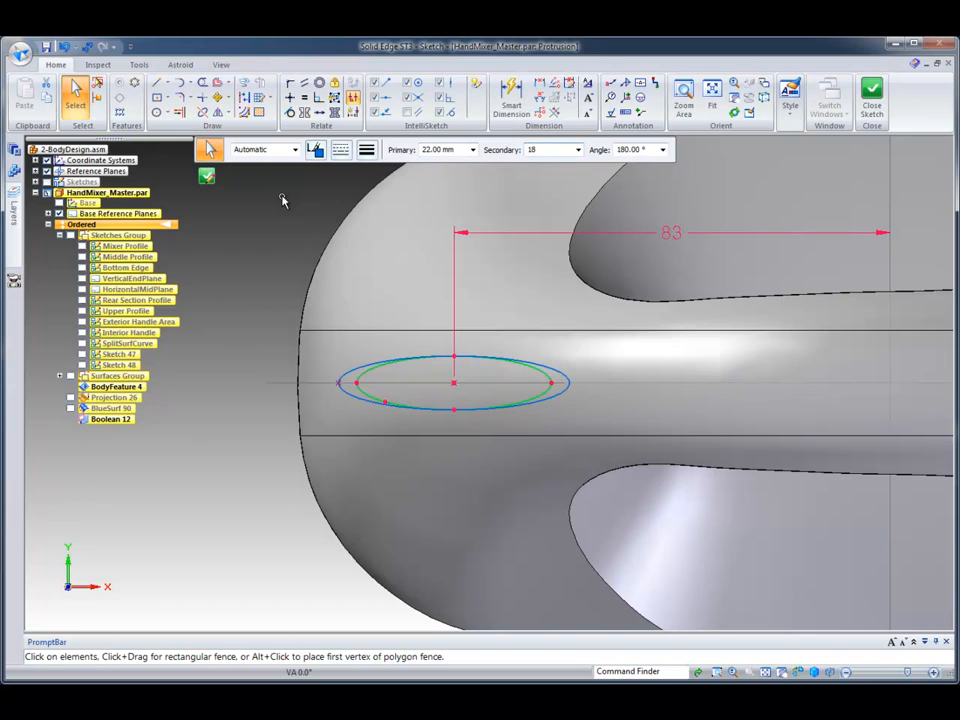
key("Return")
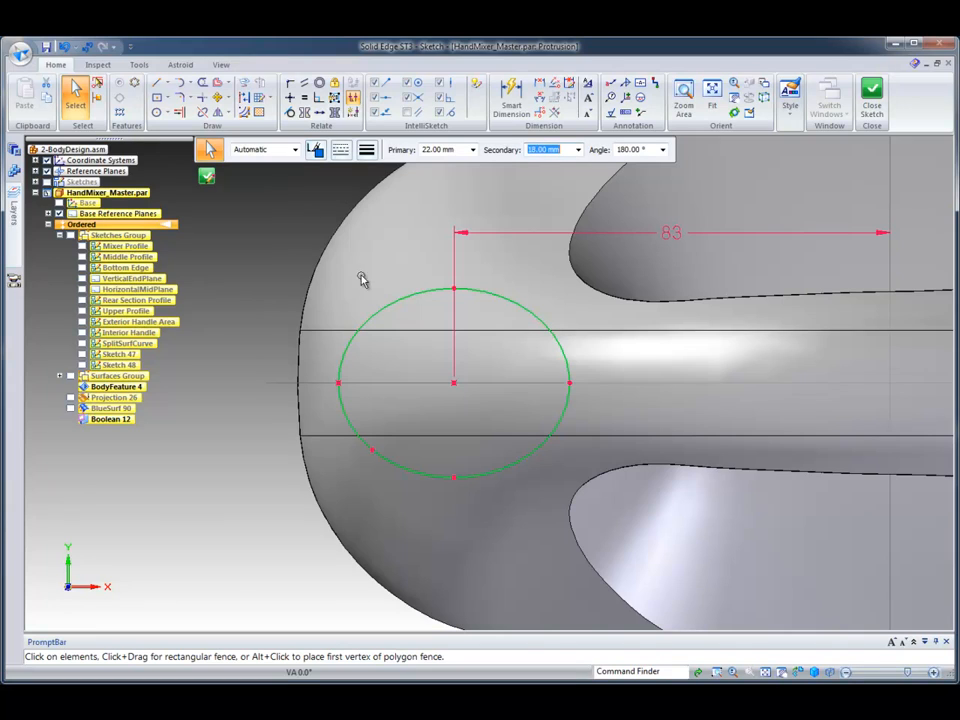
key("Tab")
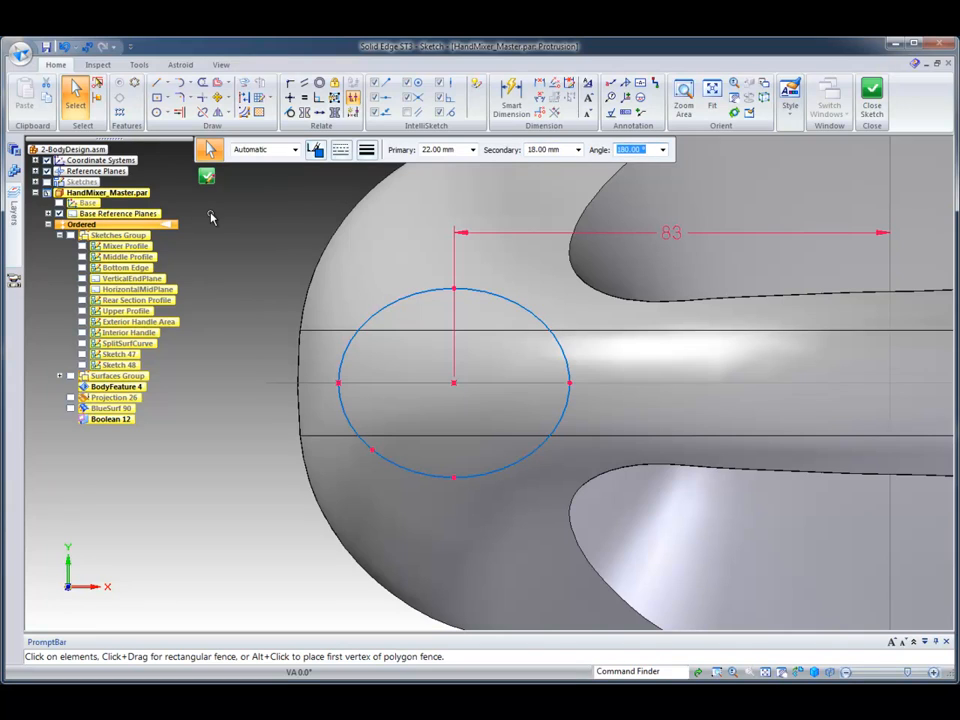
Extrude the ellipse down to the mixer body with the Through Next extent and finish the protrusion
left_click(207, 178)
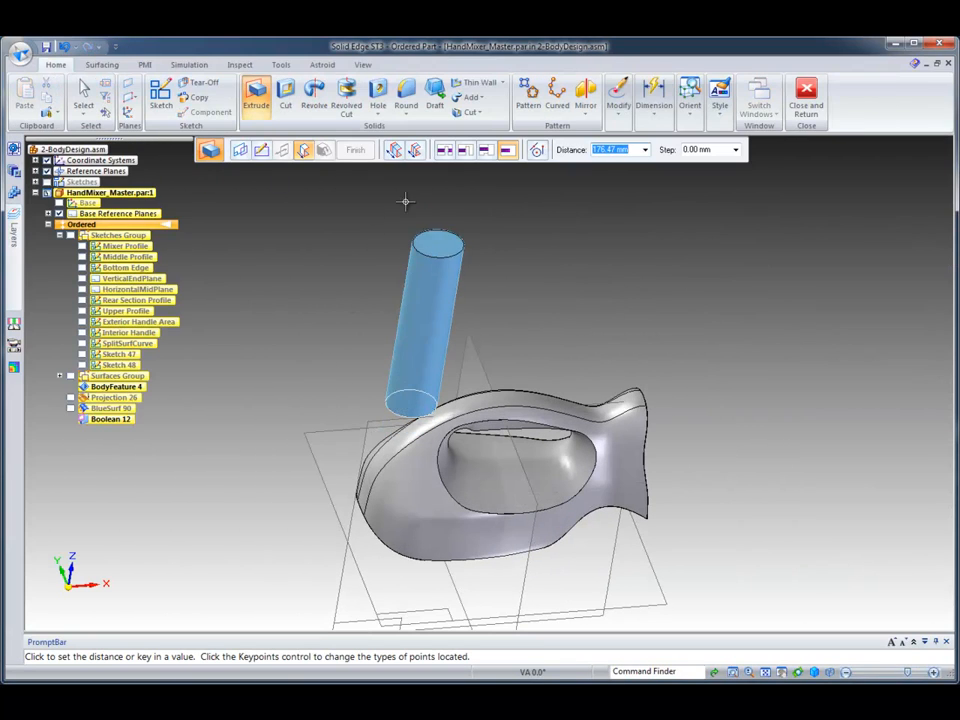
left_click(472, 152)
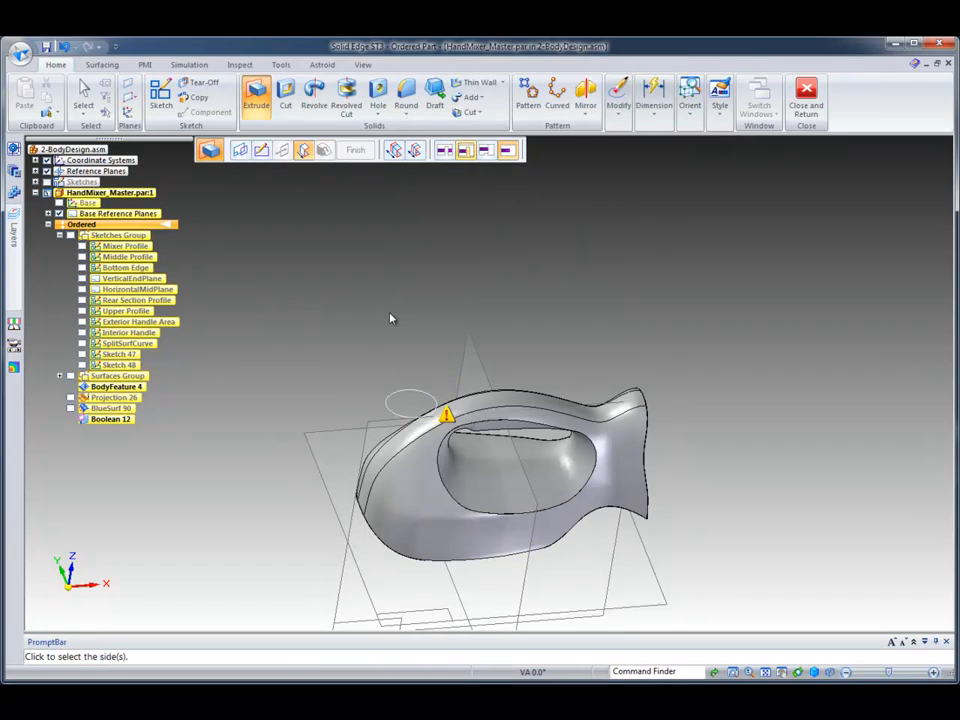
left_click(297, 498)
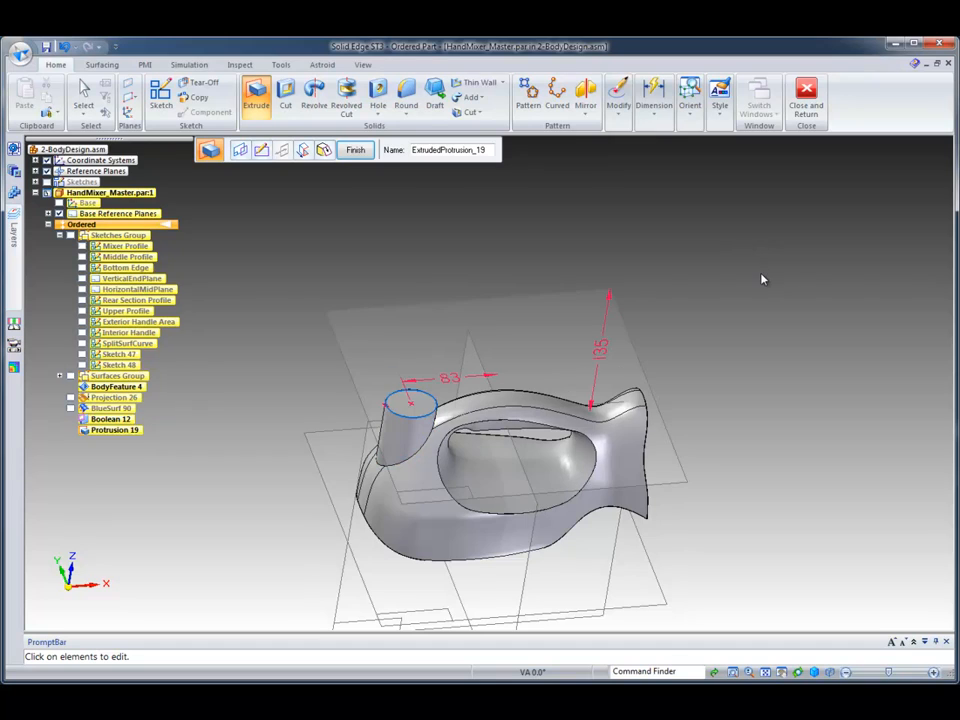
left_click(355, 149)
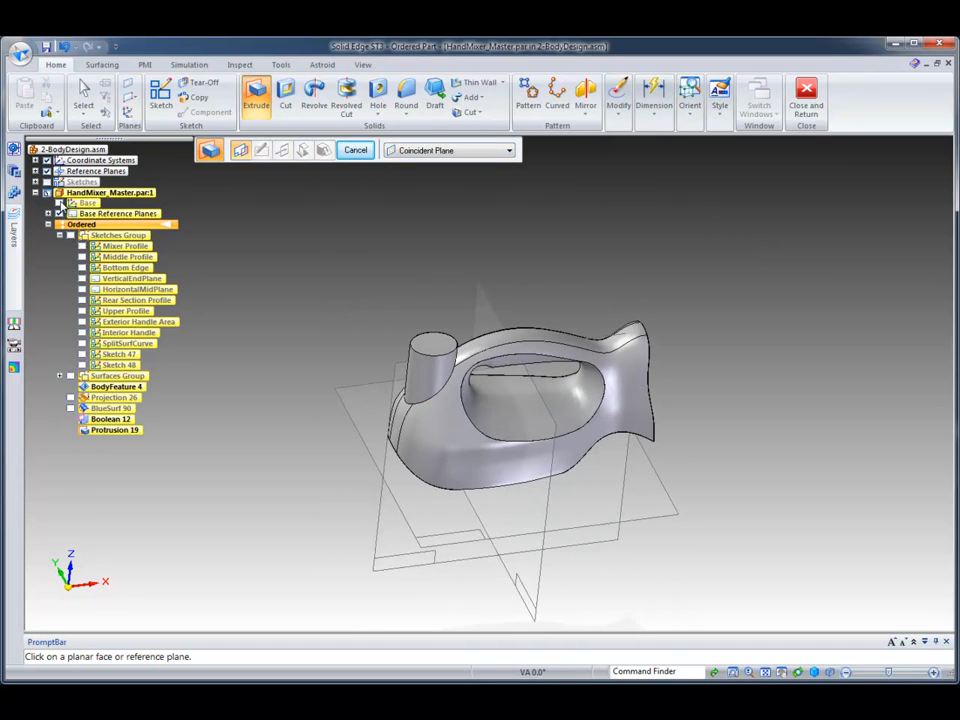
Hide the base reference planes so only the mixer body with its new elliptical boss is displayed
left_click(58, 213)
scroll(749, 216, "up", 3)
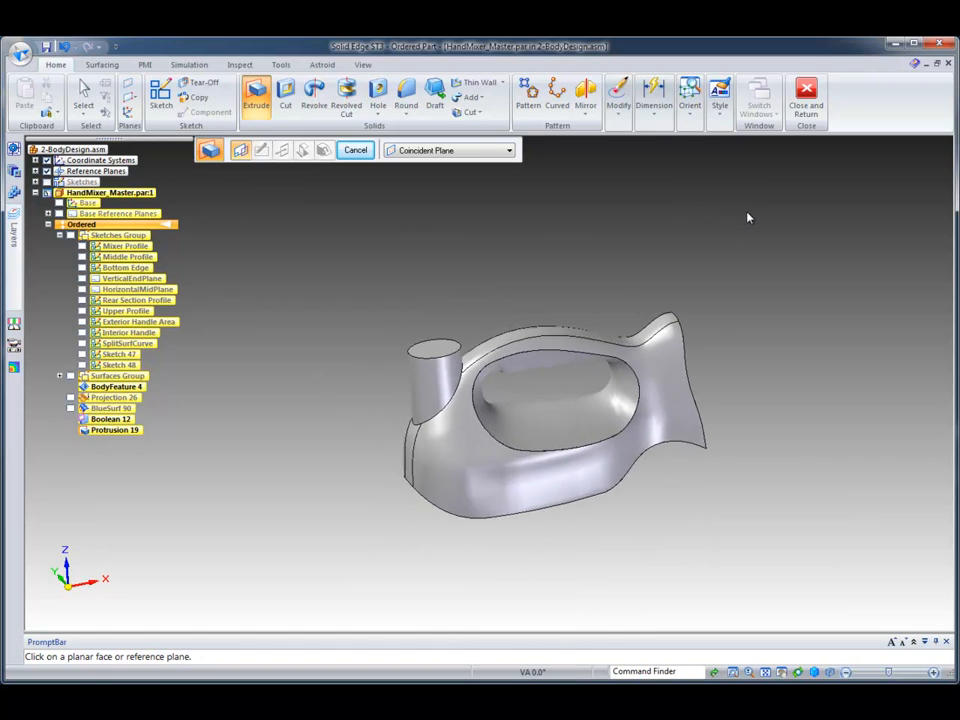
middle_click_drag(750, 216, 592, 201)
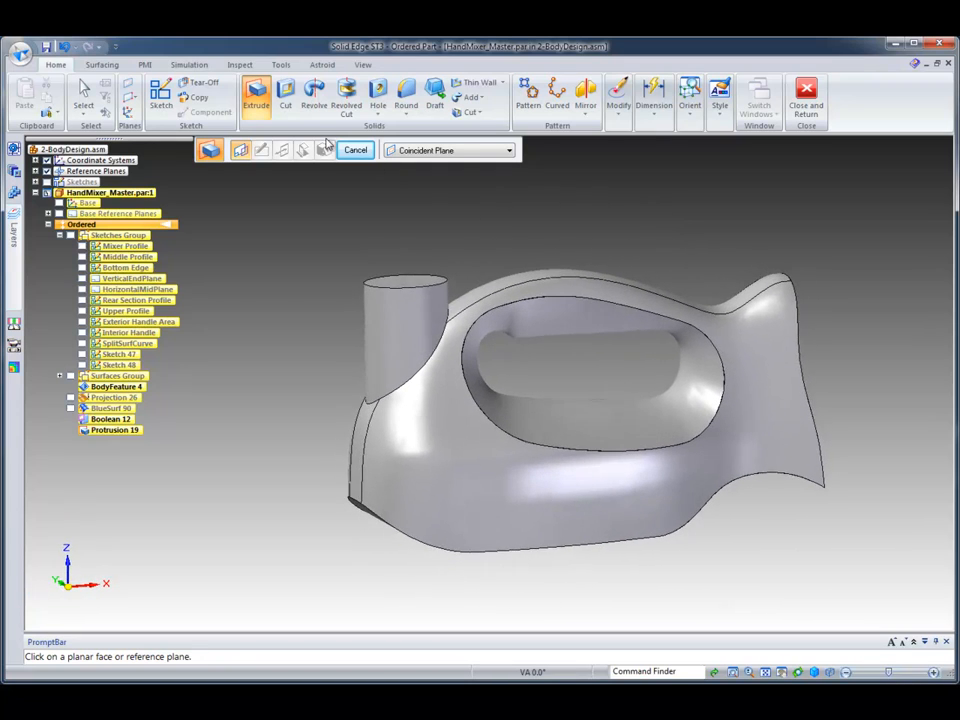
Start a Cut with its profile sketch on the Front (xz) base reference plane
left_click(286, 94)
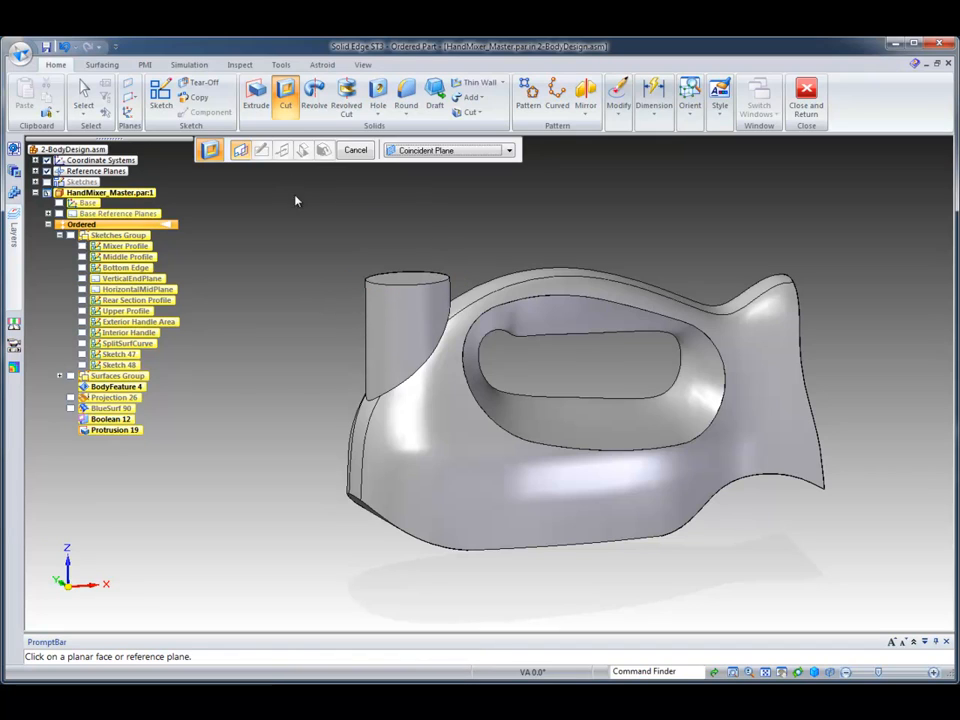
middle_click_drag(295, 197, 267, 206)
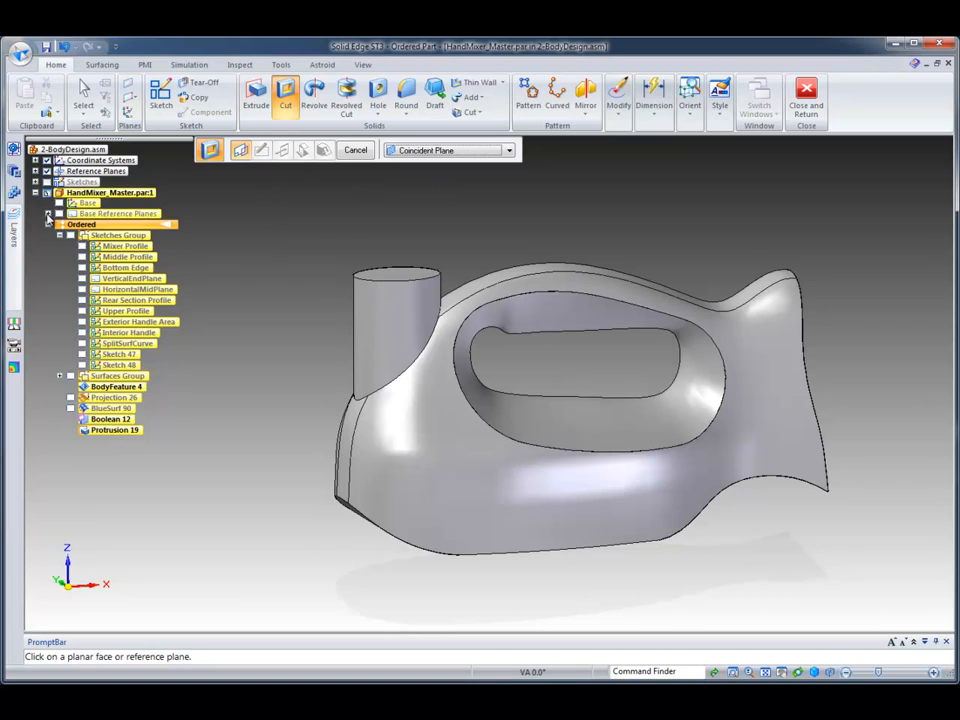
left_click(47, 213)
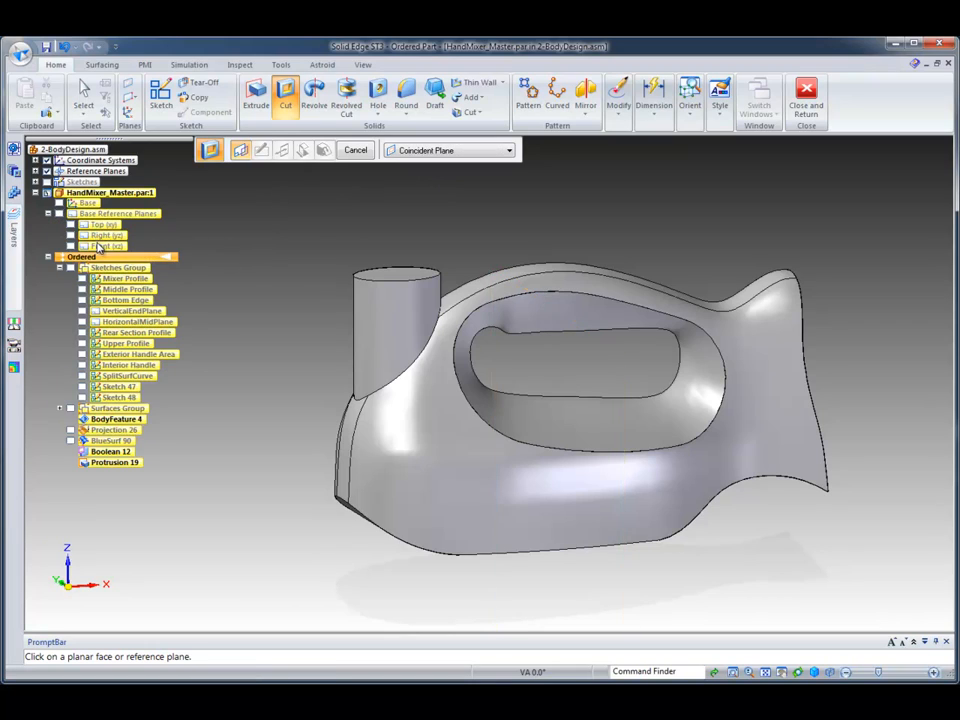
left_click(100, 251)
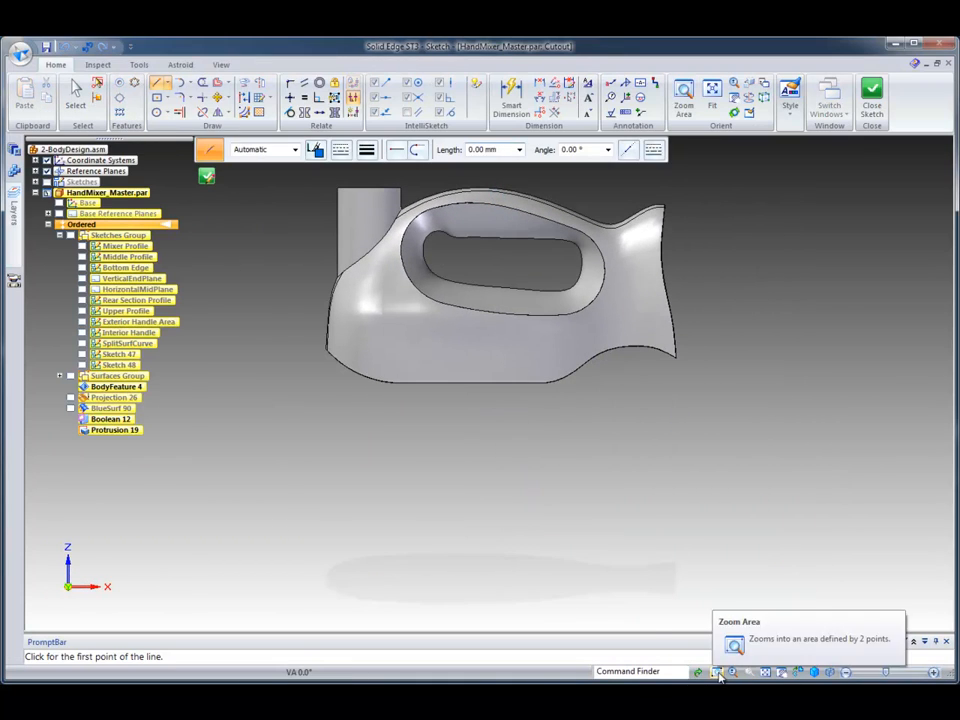
Sketch a four-point curve across the boss, arching just below its top edge and turning upward beyond its handle side
left_click(716, 671)
left_click_drag(313, 166, 428, 241)
left_click(157, 83)
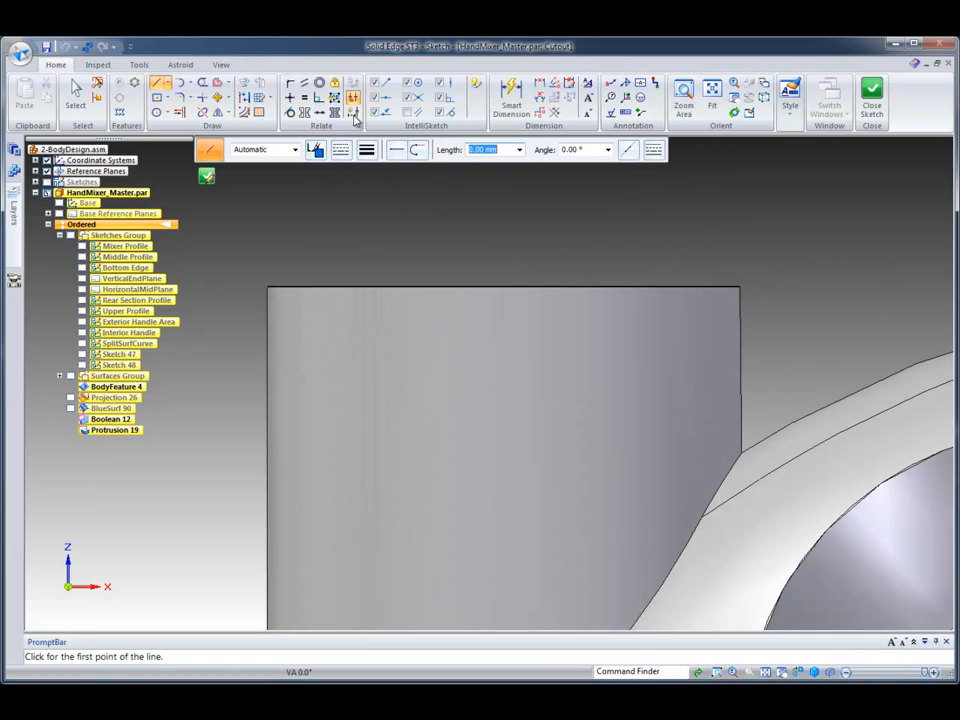
left_click(168, 85)
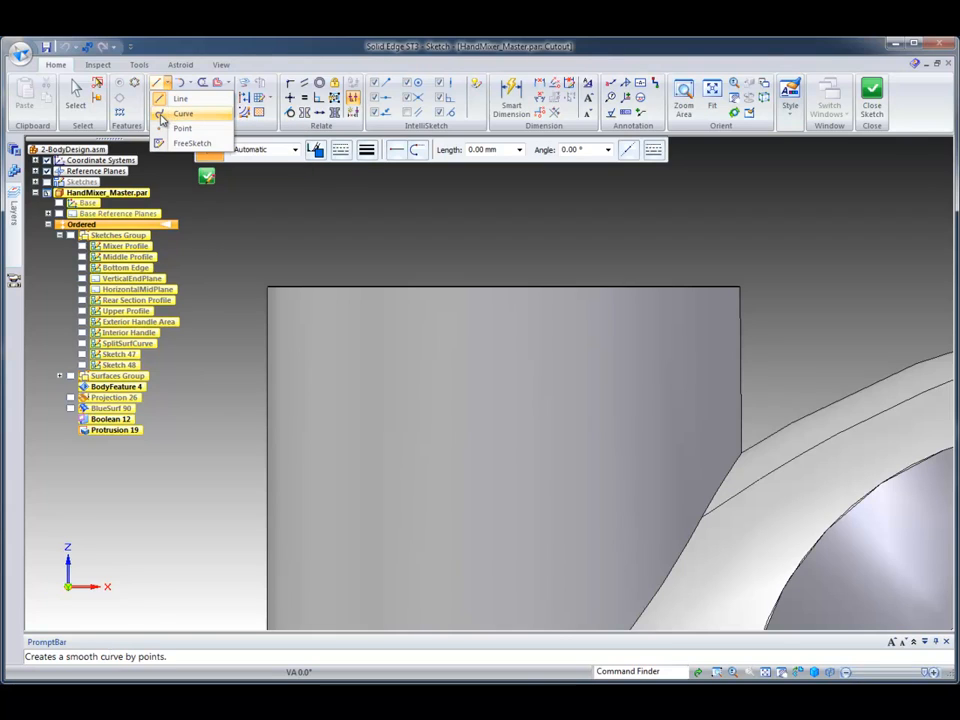
left_click(163, 117)
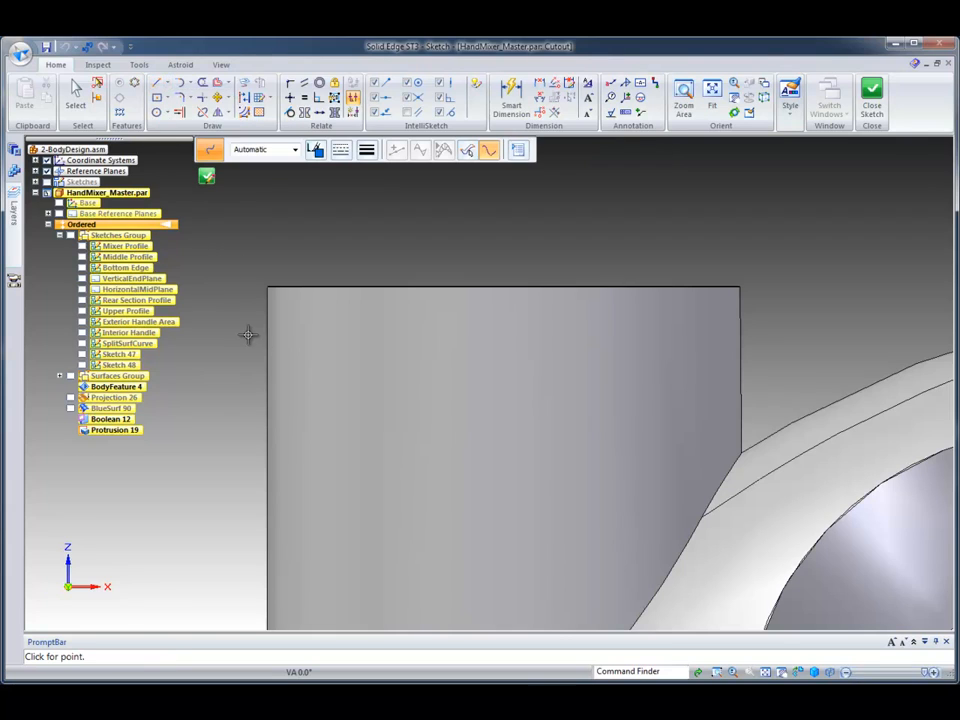
left_click(244, 337)
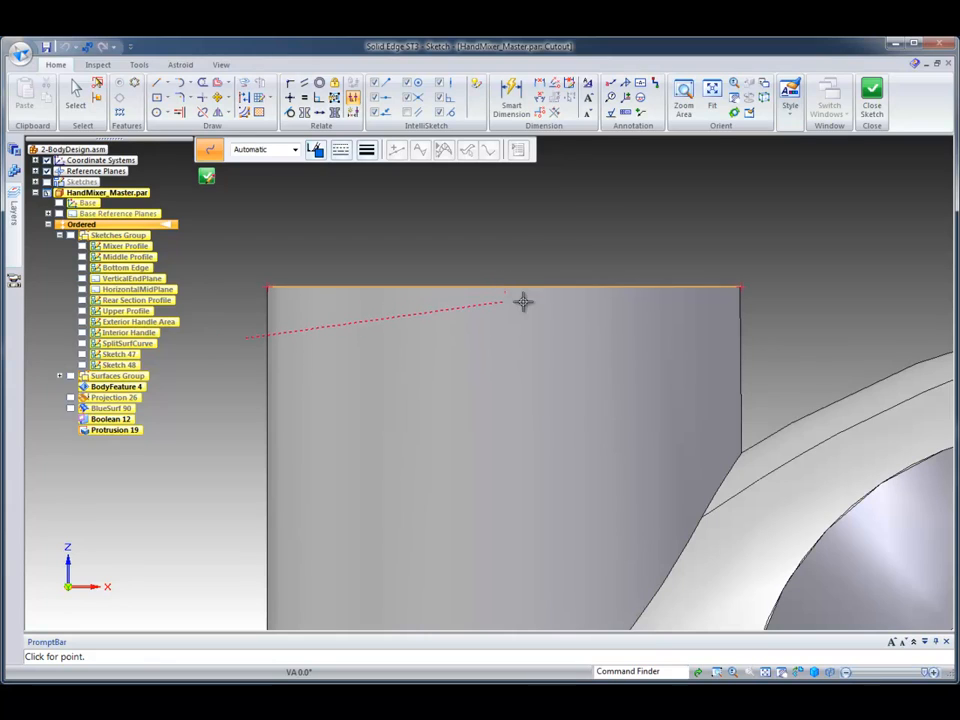
left_click(521, 300)
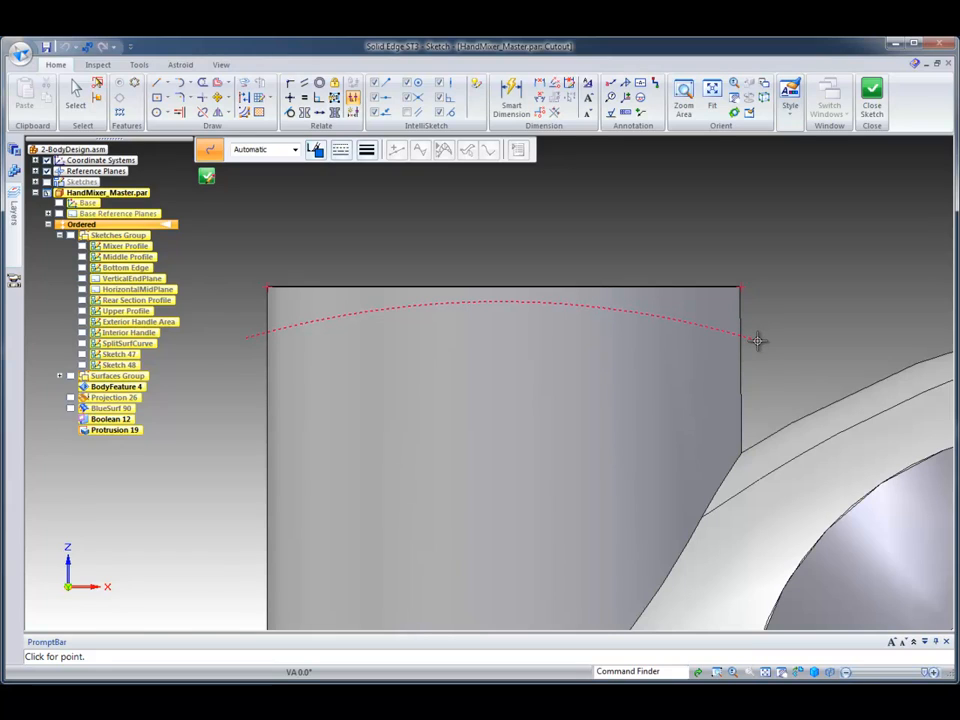
left_click(778, 345)
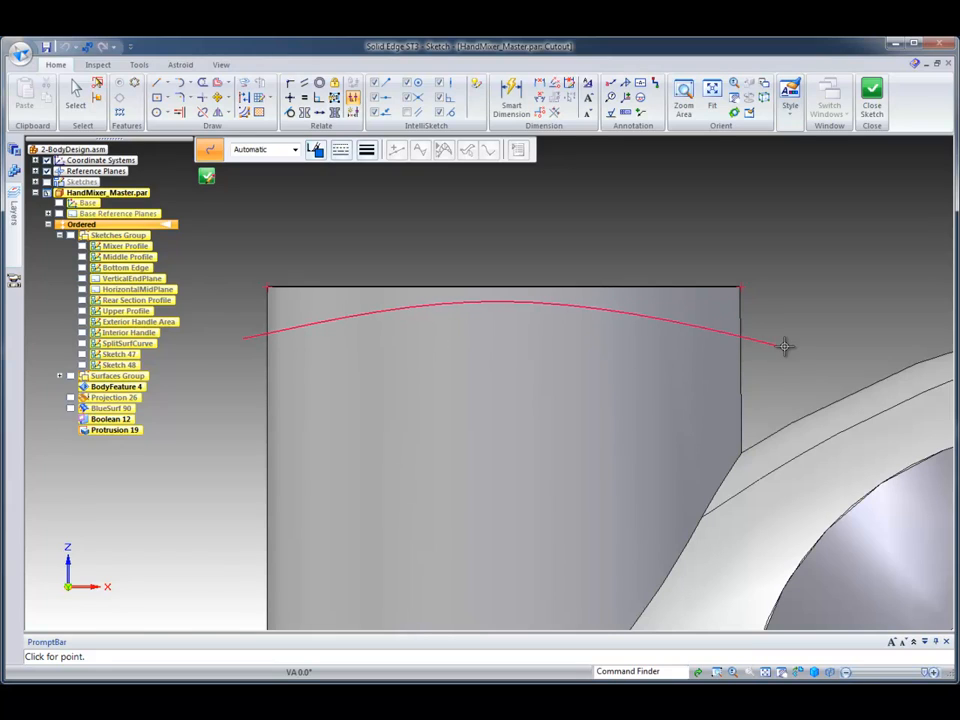
double_click(835, 293)
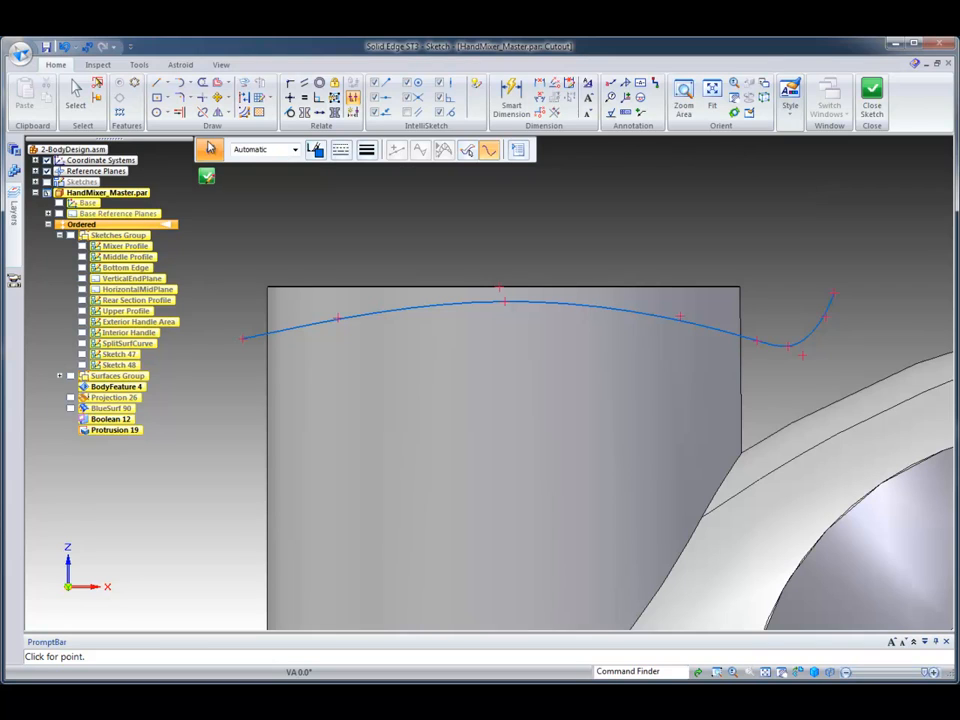
Reshape the cut curve by raising its middle control vertex slightly and moving its outer end point a little outward and up
left_click(75, 92)
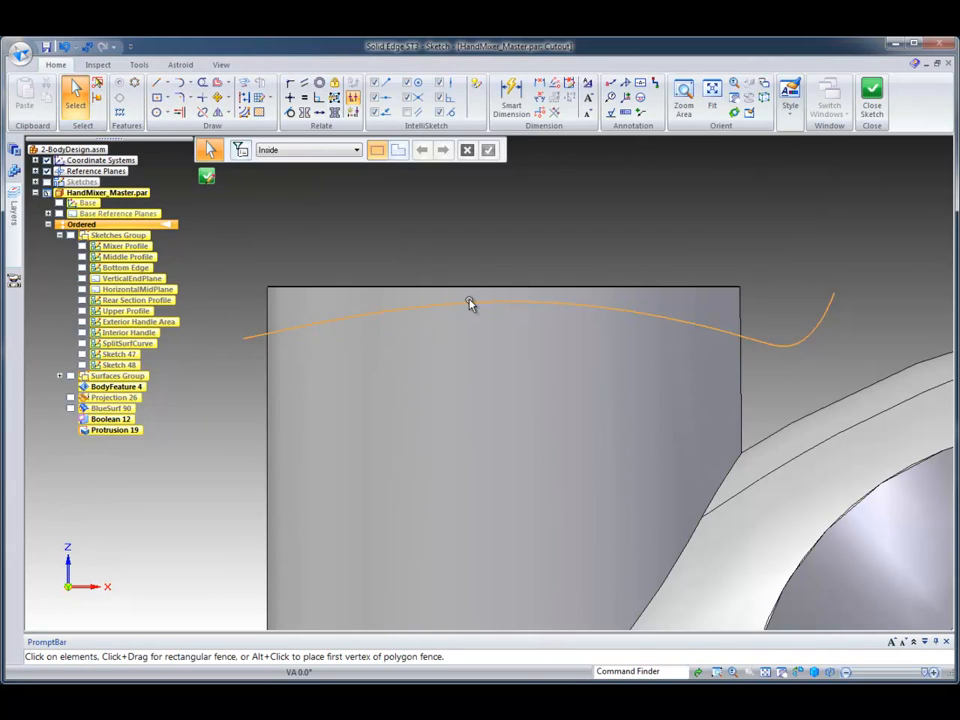
left_click(470, 304)
left_click_drag(502, 287, 521, 279)
mouse_move(242, 338)
left_mouse_down()
mouse_move(249, 374)
mouse_move(235, 334)
left_mouse_up()
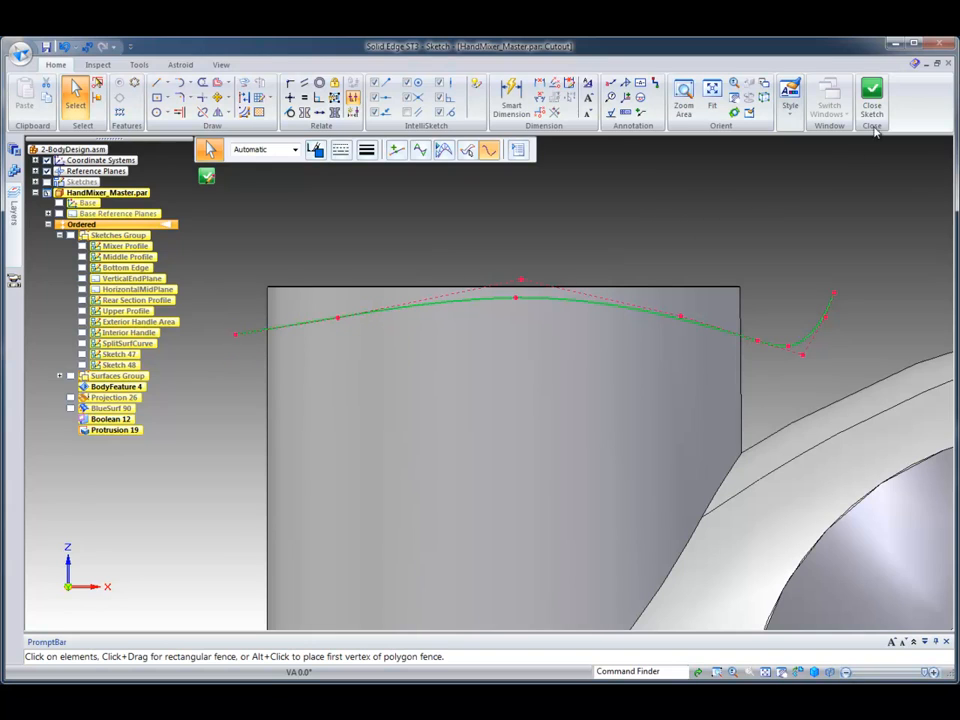
Cut away the boss's top above the sketched curve, extending symmetrically beyond both sides of the boss, and complete the cut
left_click(872, 95)
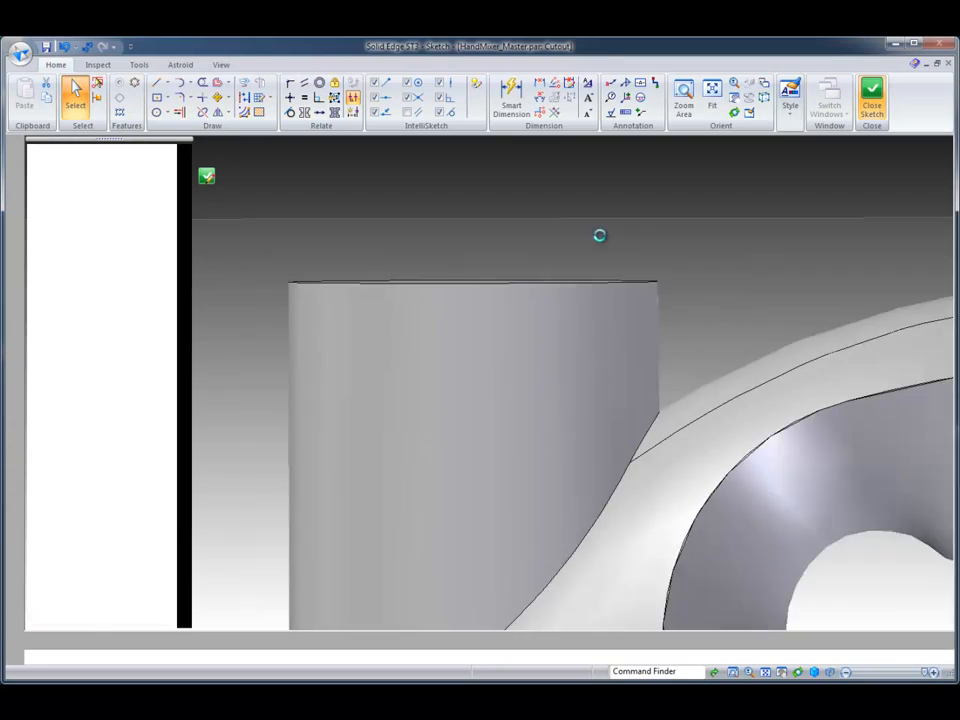
left_click(410, 215)
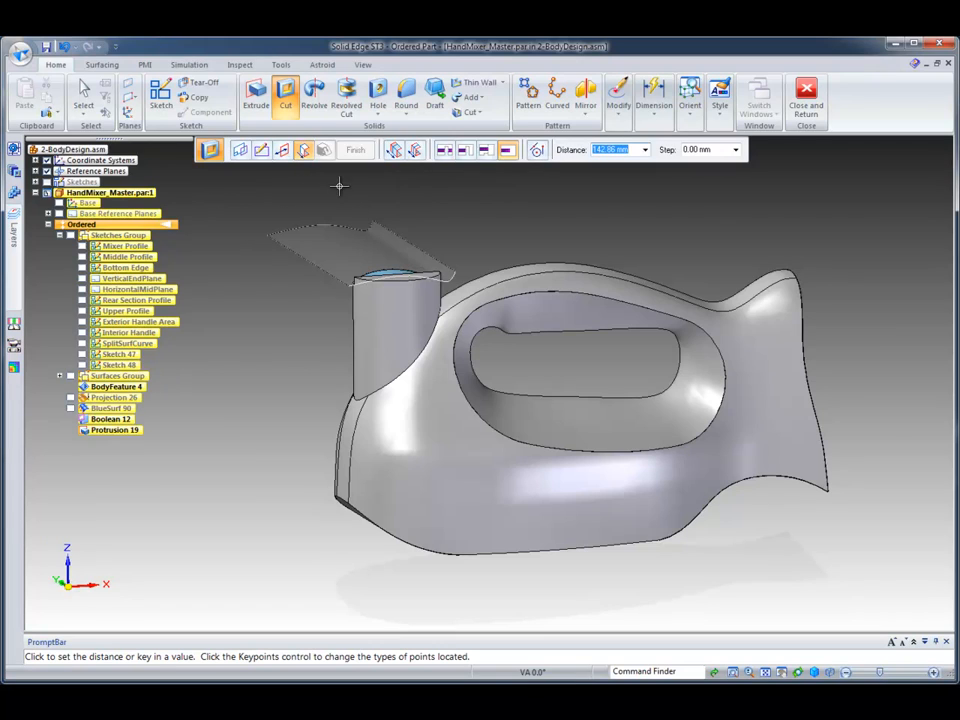
left_click(394, 151)
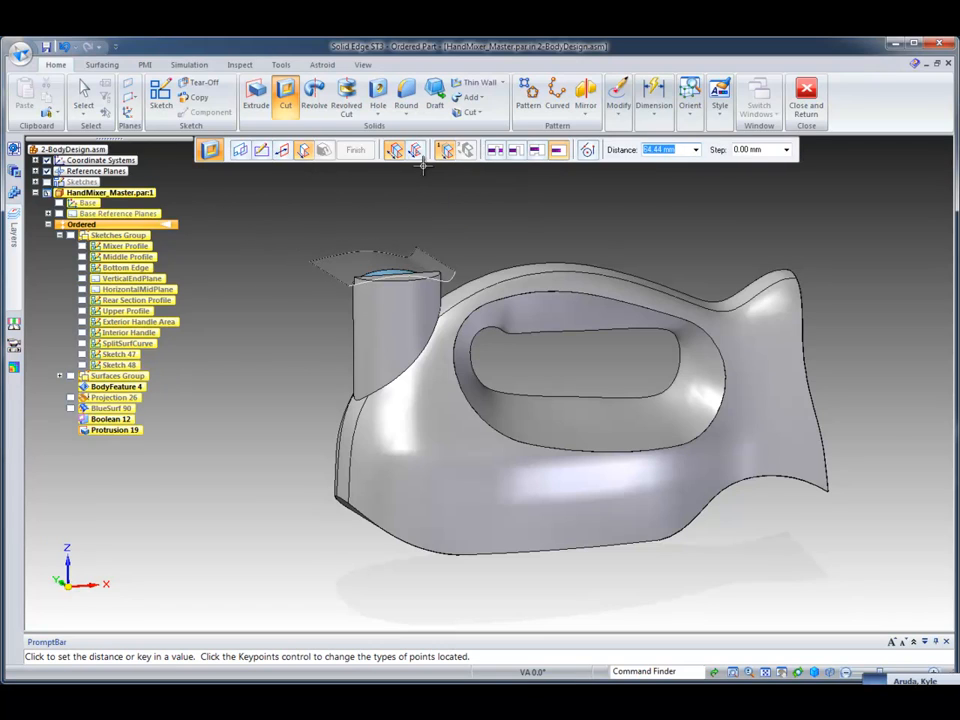
left_click(417, 153)
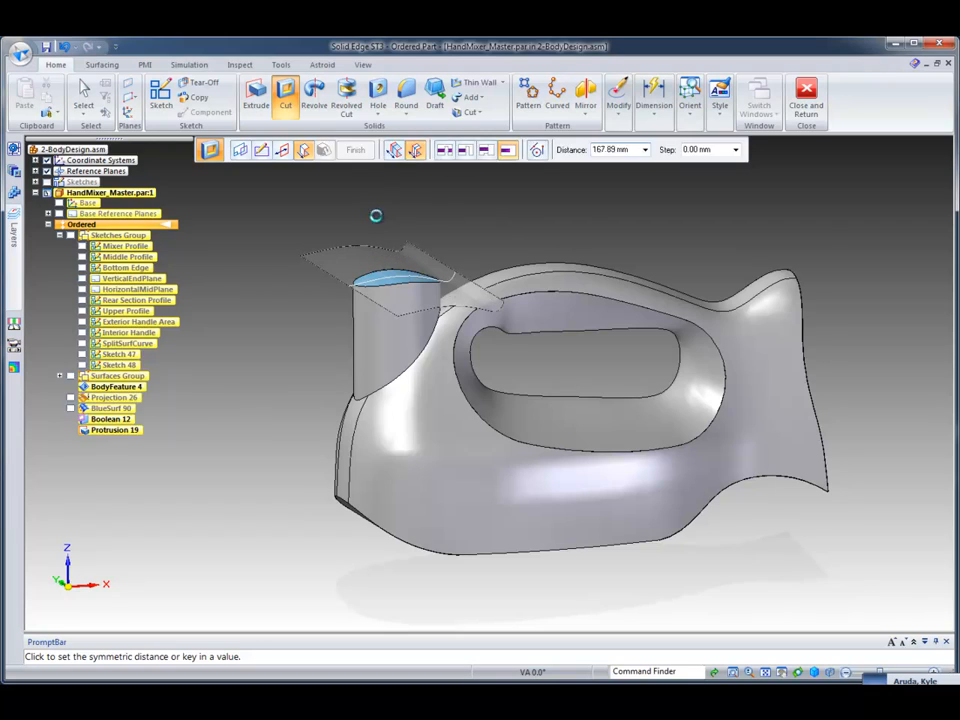
left_click(506, 198)
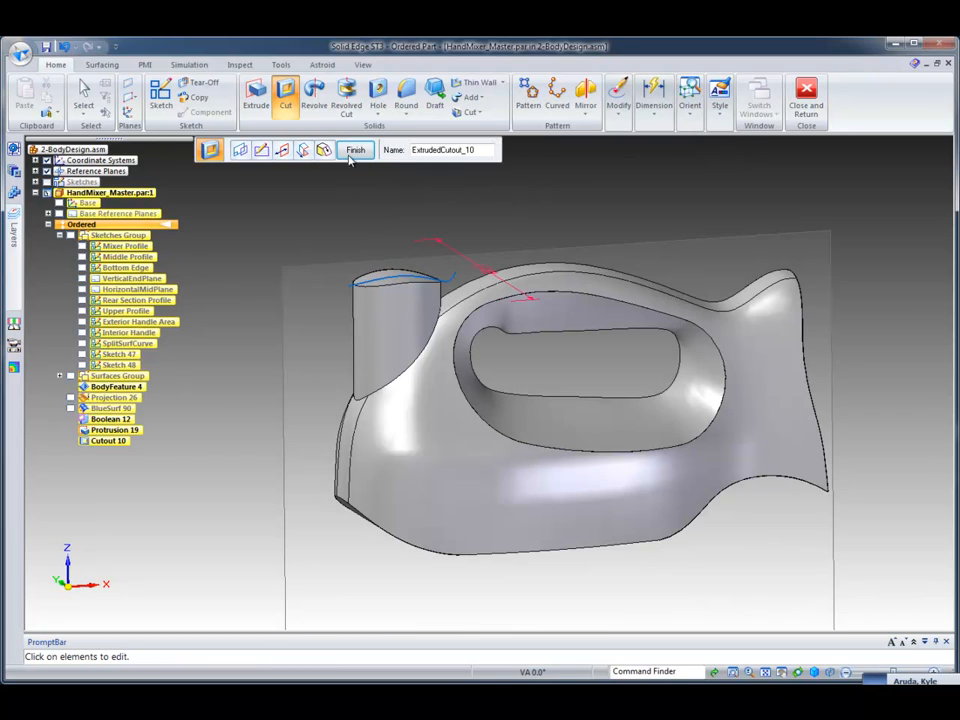
left_click(357, 150)
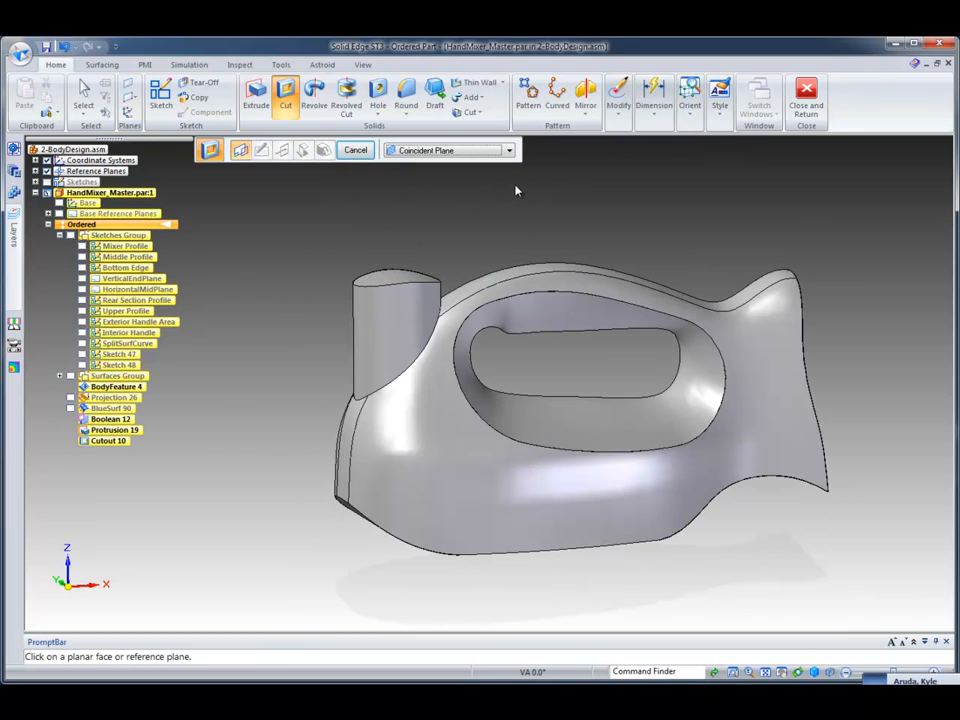
mouse_move(790, 260)
middle_mouse_down()
mouse_move(757, 230)
mouse_move(840, 277)
mouse_move(789, 259)
mouse_move(797, 266)
middle_mouse_up()
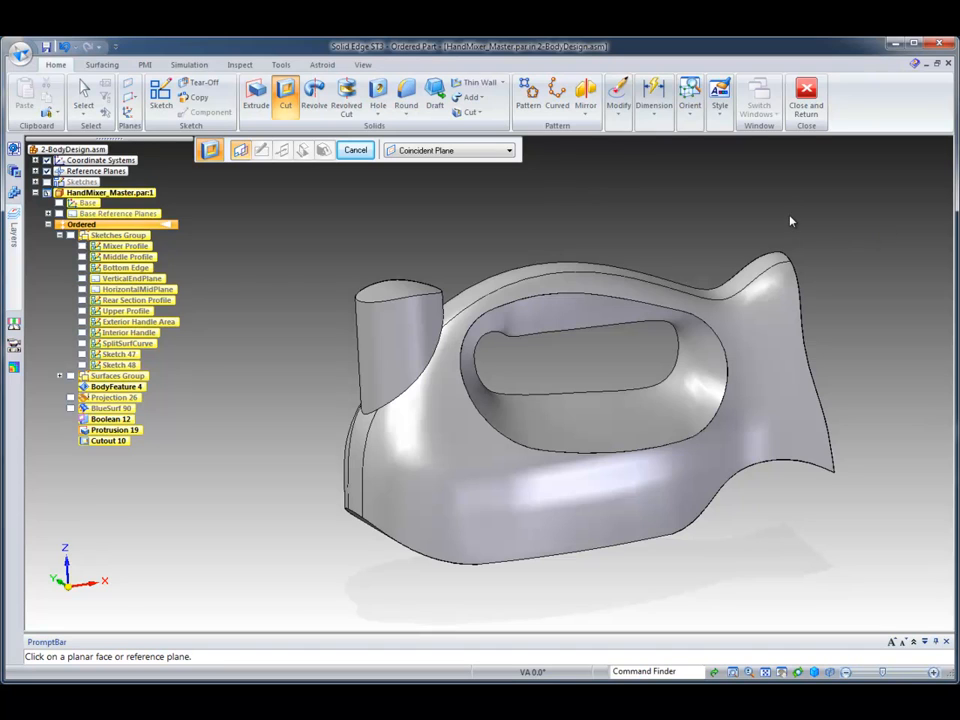
mouse_move(540, 229)
middle_mouse_down()
mouse_move(469, 197)
mouse_move(454, 212)
mouse_move(548, 183)
mouse_move(520, 230)
mouse_move(544, 253)
mouse_move(530, 250)
middle_mouse_up()
left_click(83, 90)
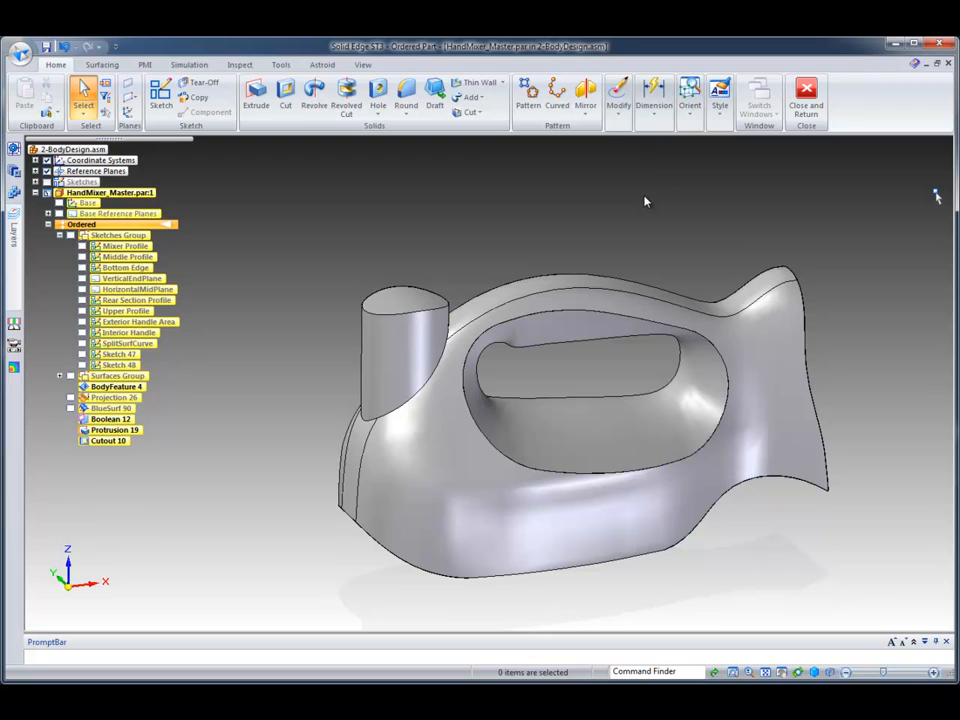
Start a Round and assign a 2 mm radius to the edge chain around the boss's curved top
mouse_move(645, 201)
middle_mouse_down()
mouse_move(673, 195)
mouse_move(662, 195)
middle_mouse_up()
mouse_move(495, 202)
middle_mouse_down()
mouse_move(482, 209)
mouse_move(508, 193)
mouse_move(478, 198)
middle_mouse_up()
left_click(404, 106)
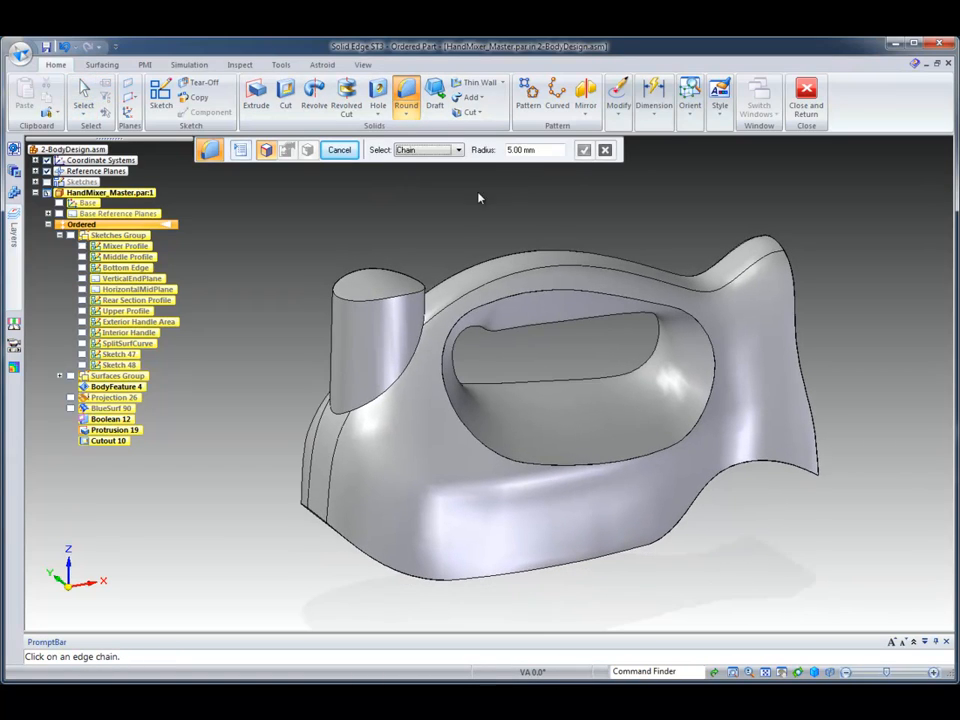
left_click(375, 274)
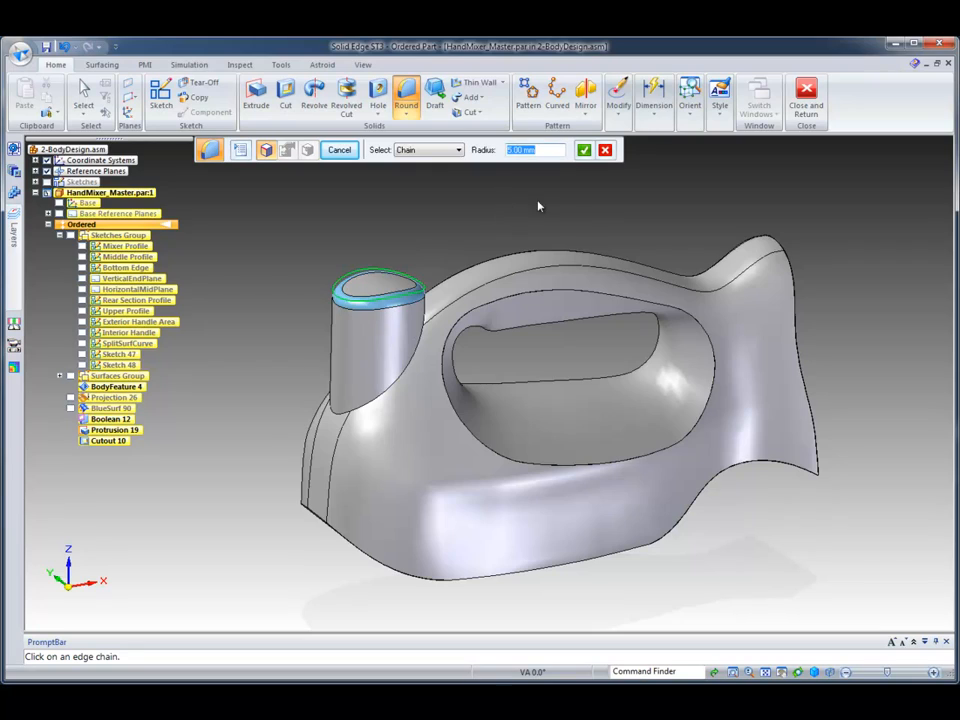
type("2")
key("Return")
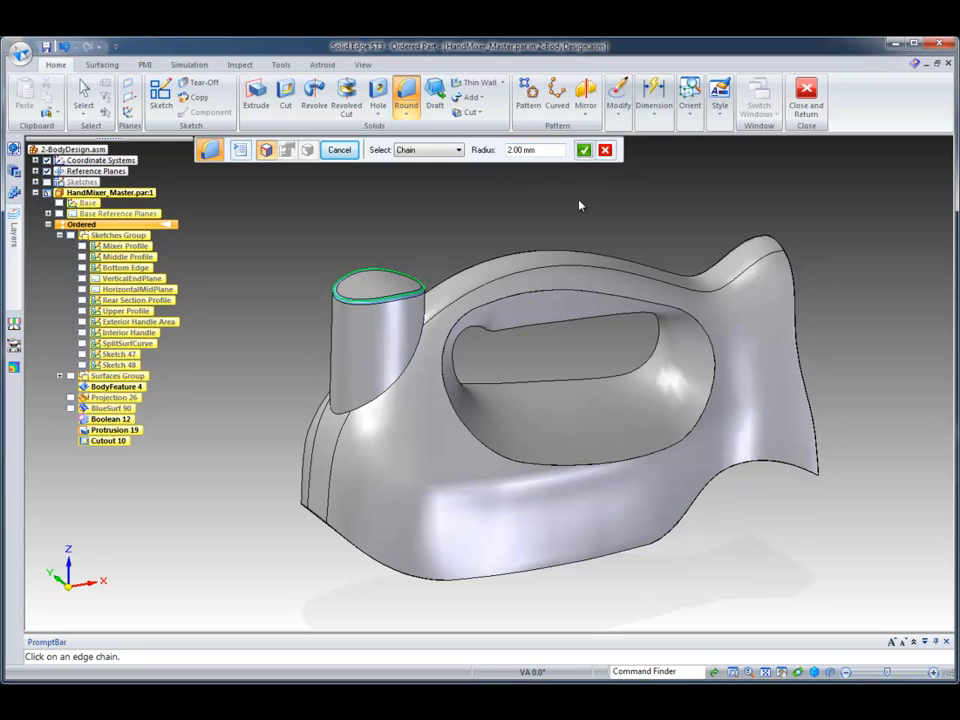
Add the outer edge chains of the handle opening on both sides of the body to the round at 2 mm
left_click(641, 304)
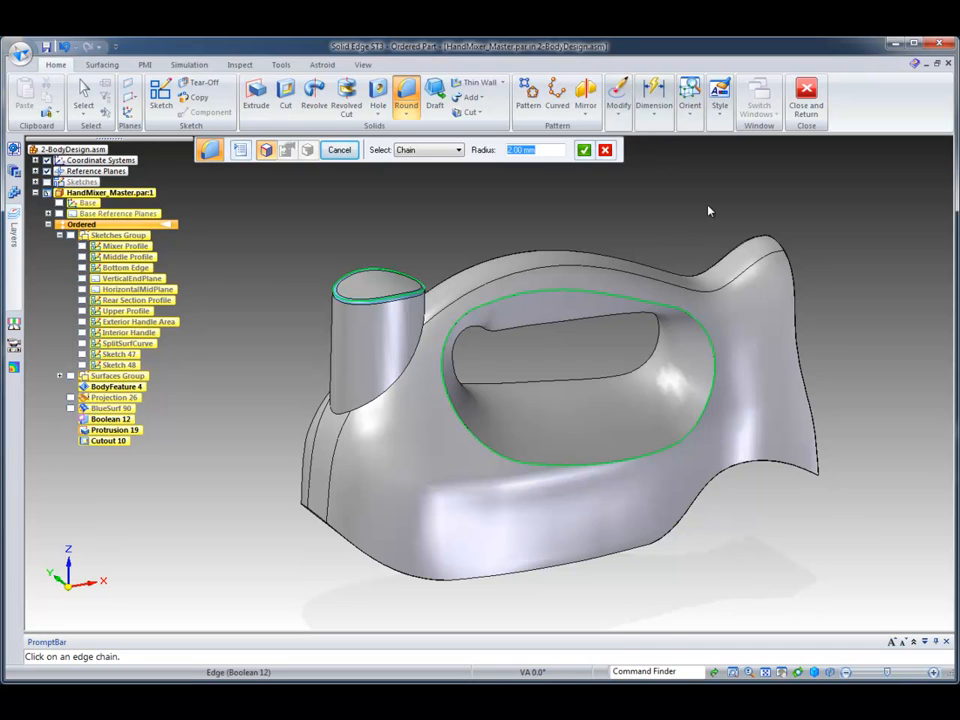
middle_click_drag(760, 193, 577, 265)
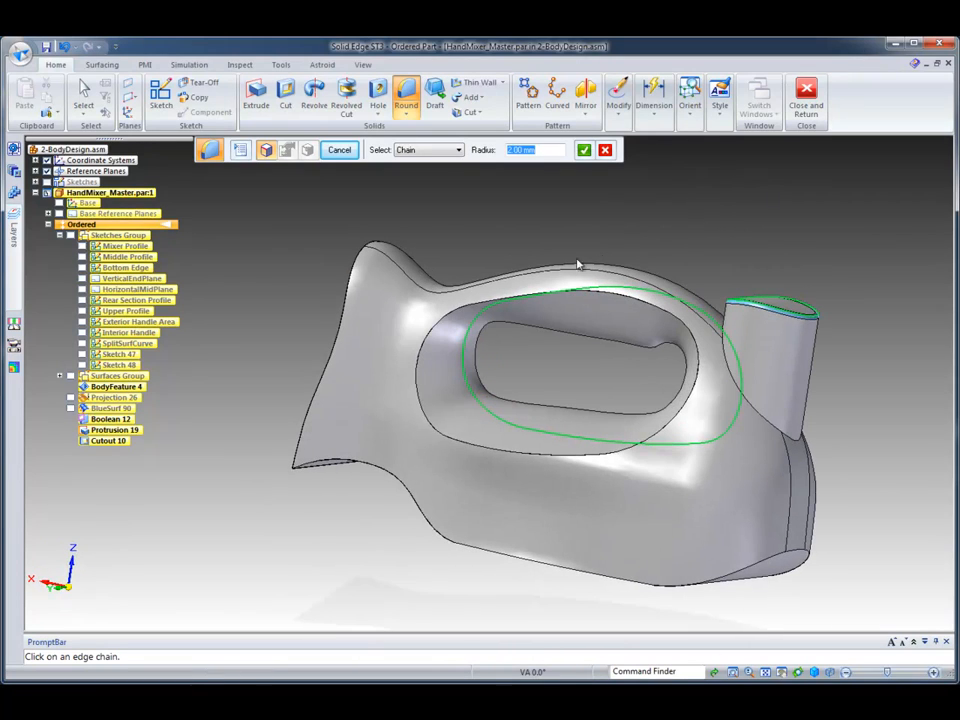
left_click(467, 305)
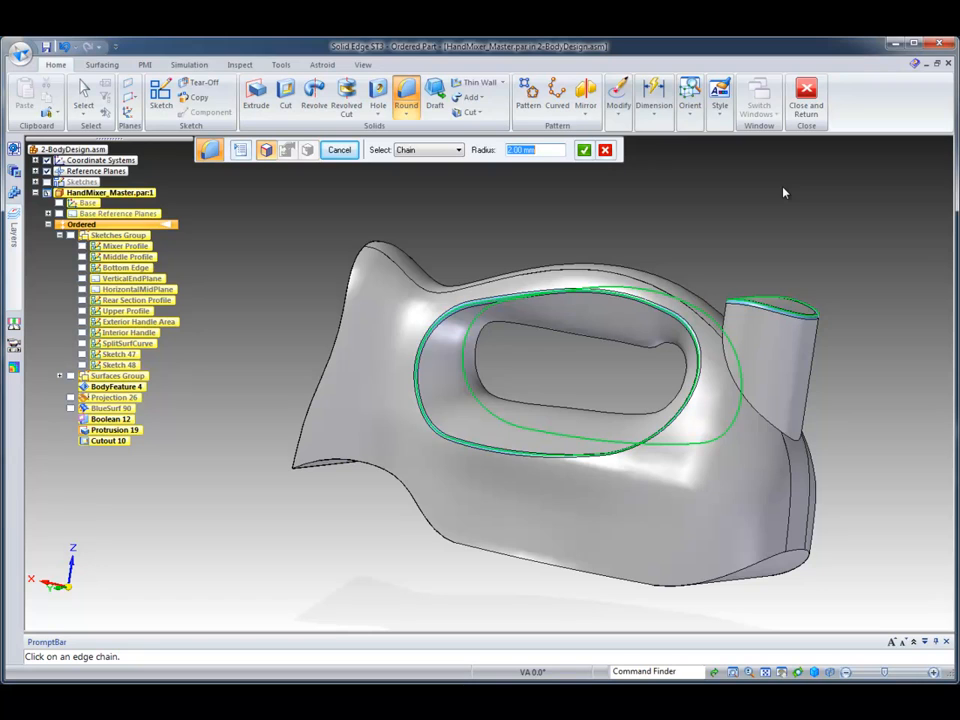
middle_click_drag(784, 193, 602, 202)
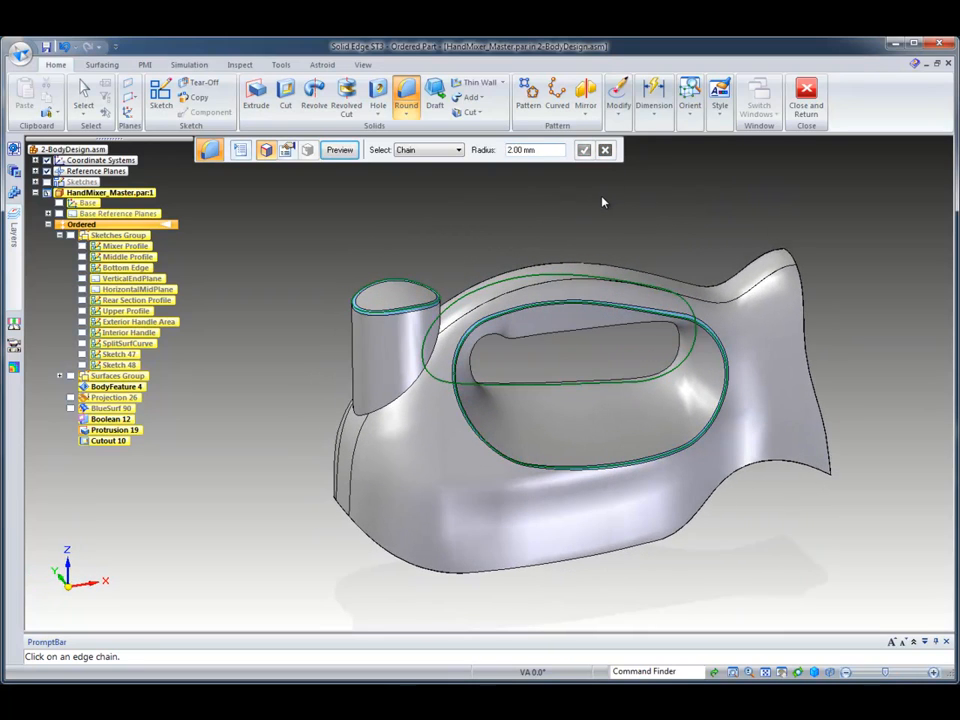
Add the edge chain where the boss meets the body to the round with a 4 mm radius
middle_click_drag(602, 202, 501, 180)
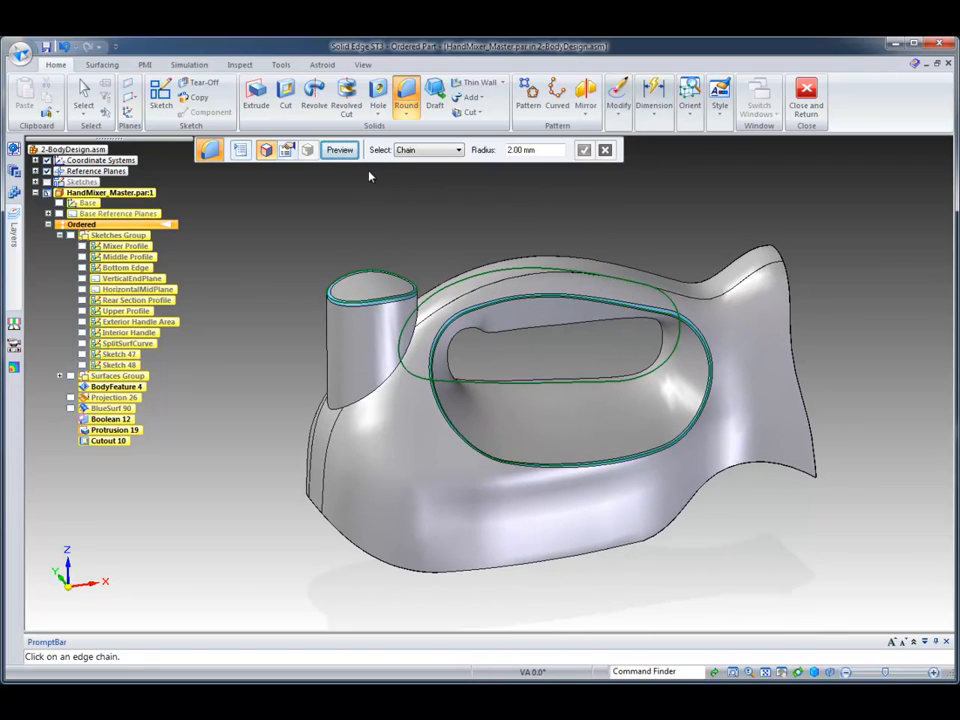
left_click(367, 401)
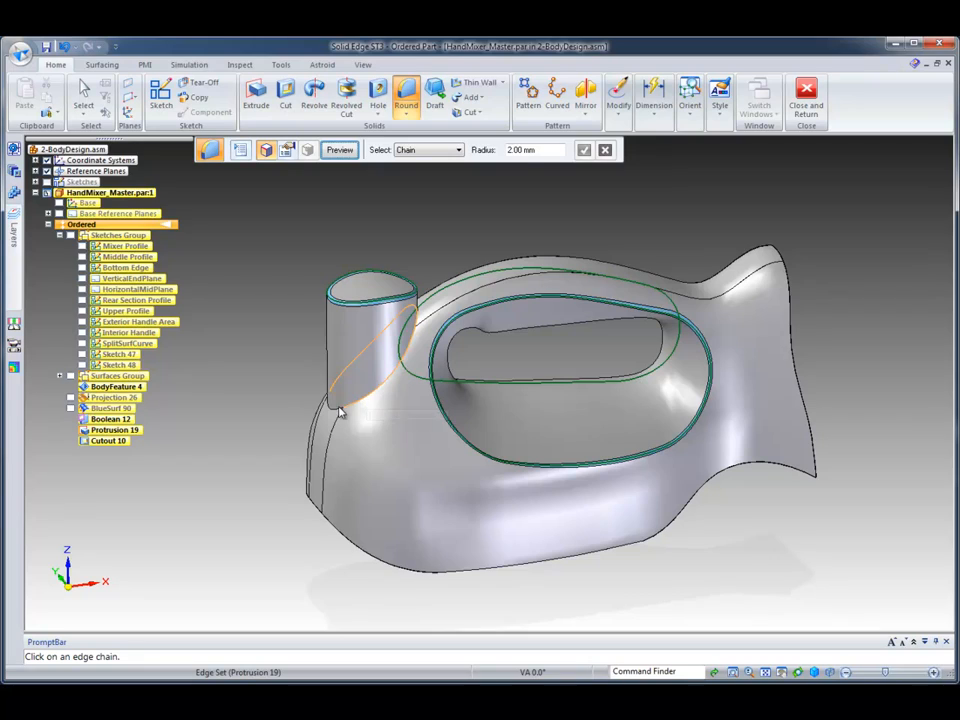
left_click(335, 410)
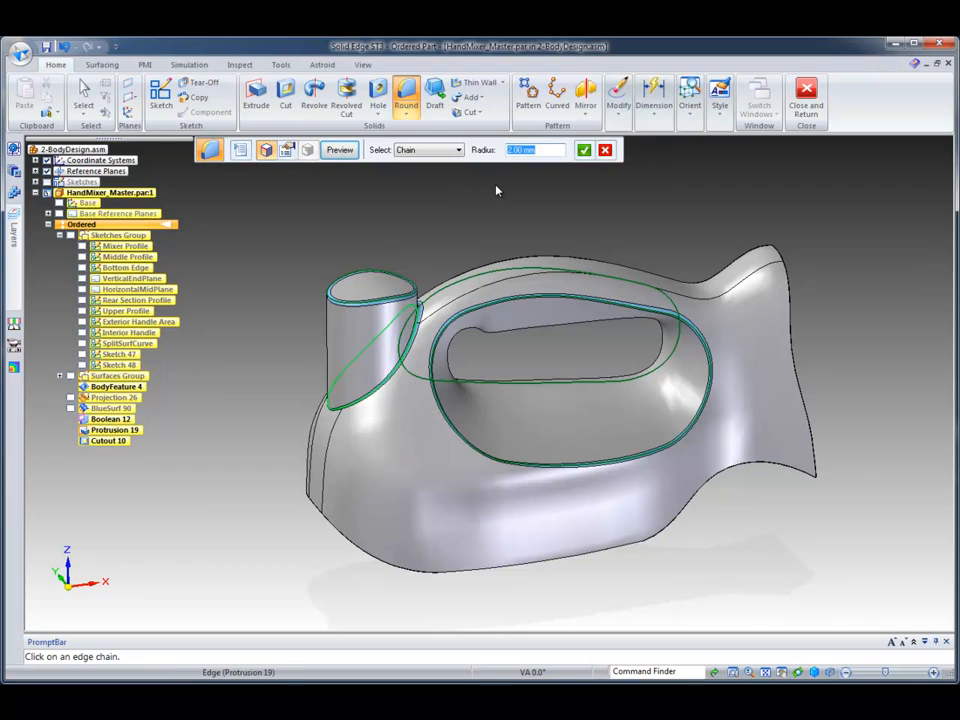
type("4")
key("Return")
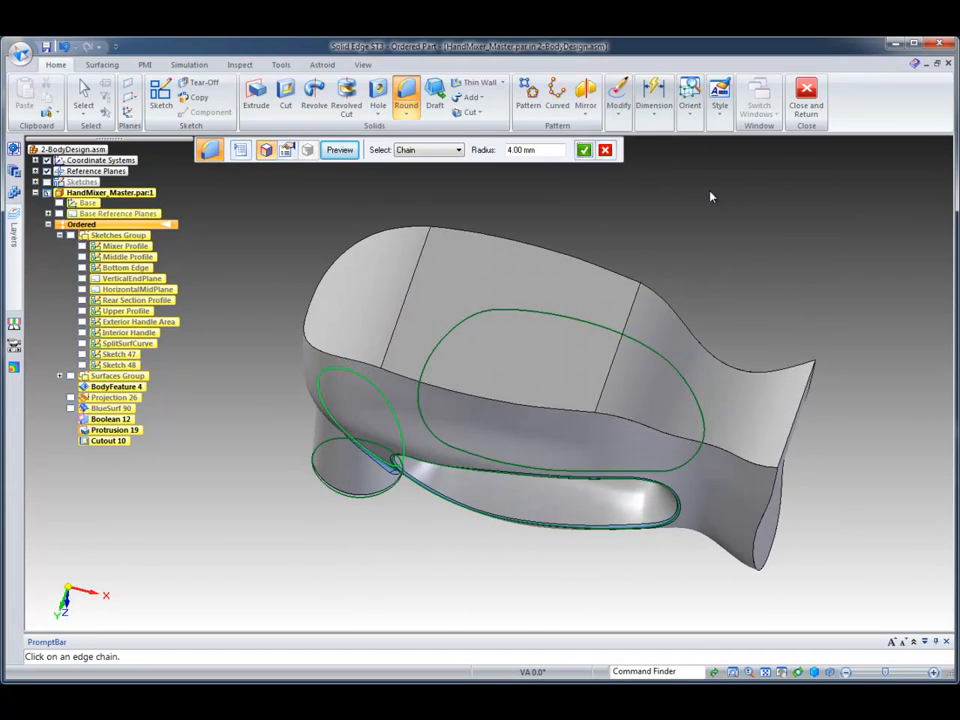
Select the body's underside and rear end by Face to round their edges at 4 mm
left_click(459, 150)
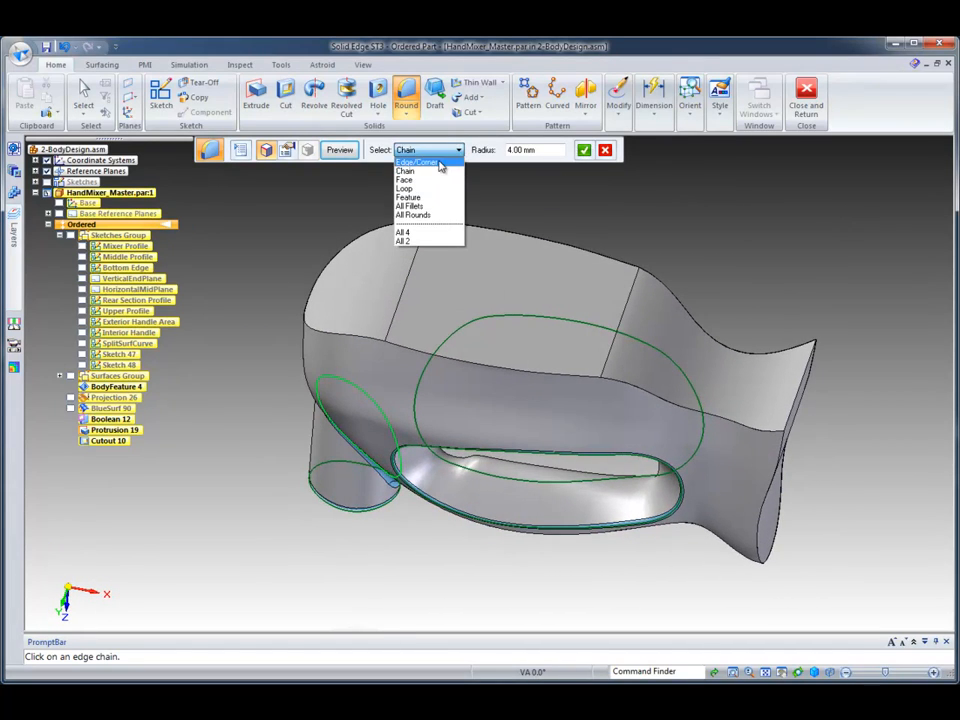
left_click(410, 181)
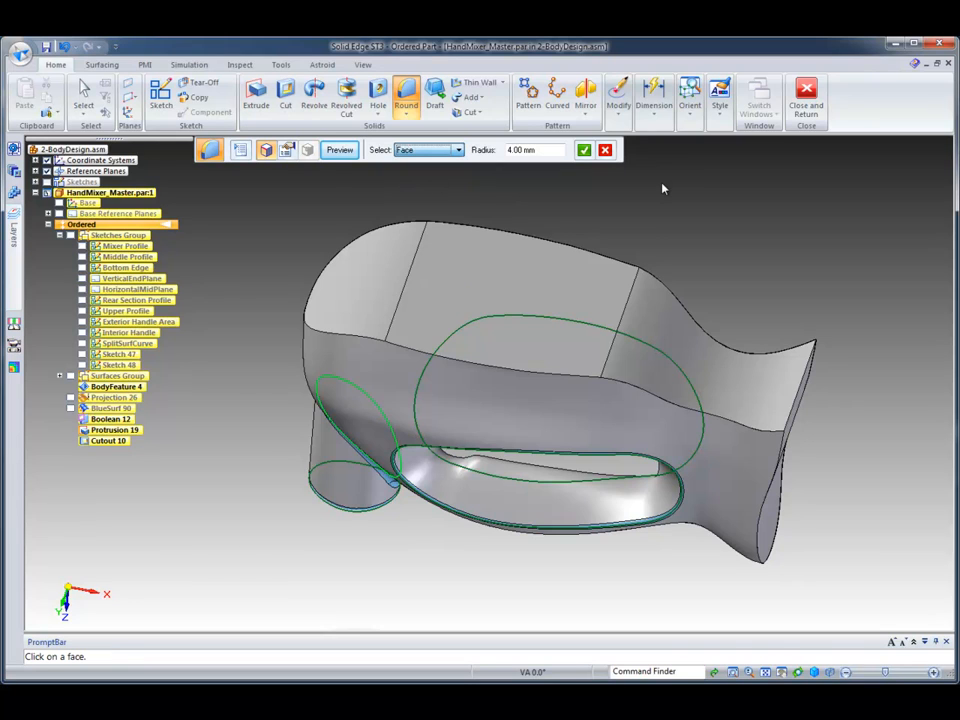
left_click(392, 289)
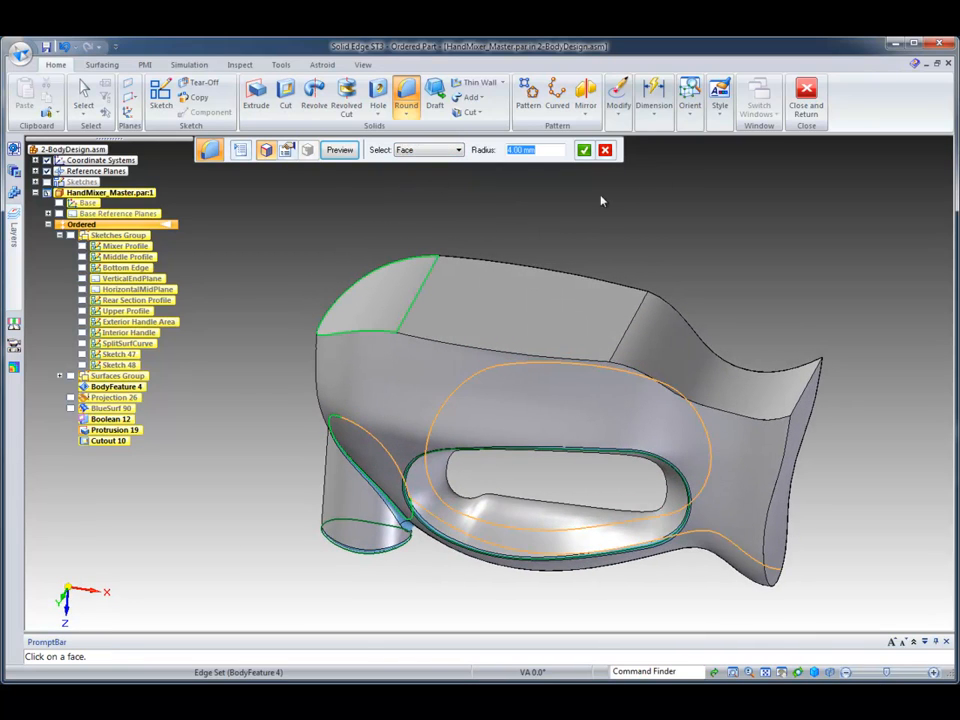
left_click(494, 296)
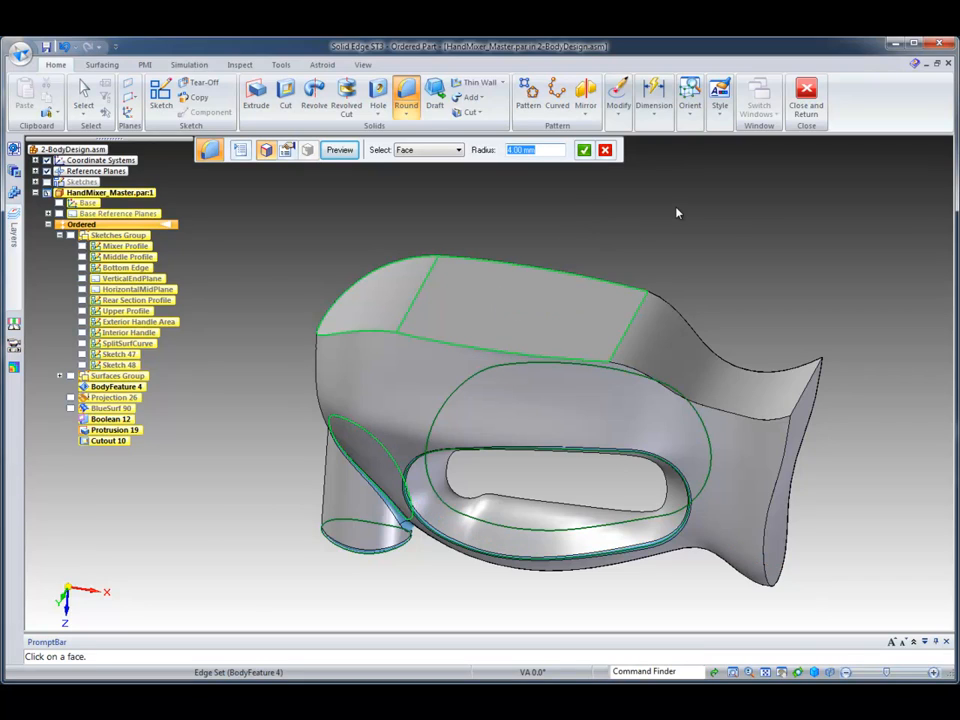
left_click(694, 350)
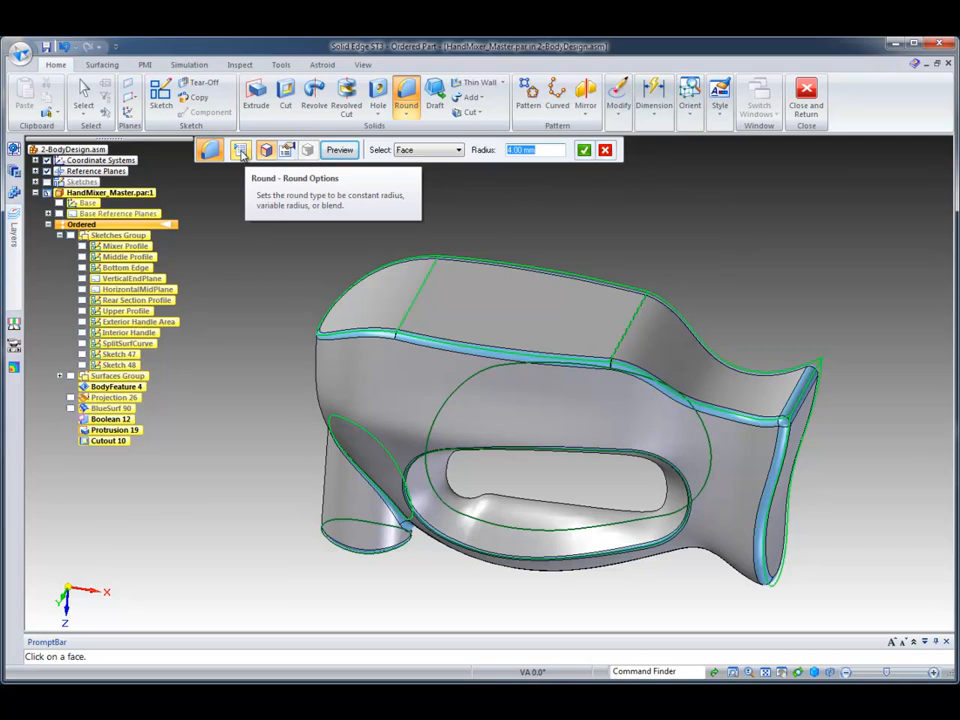
Deselect the two cross edges between the underside faces using Edge/Corner selection, and accept the 4 mm edge set
left_click(428, 150)
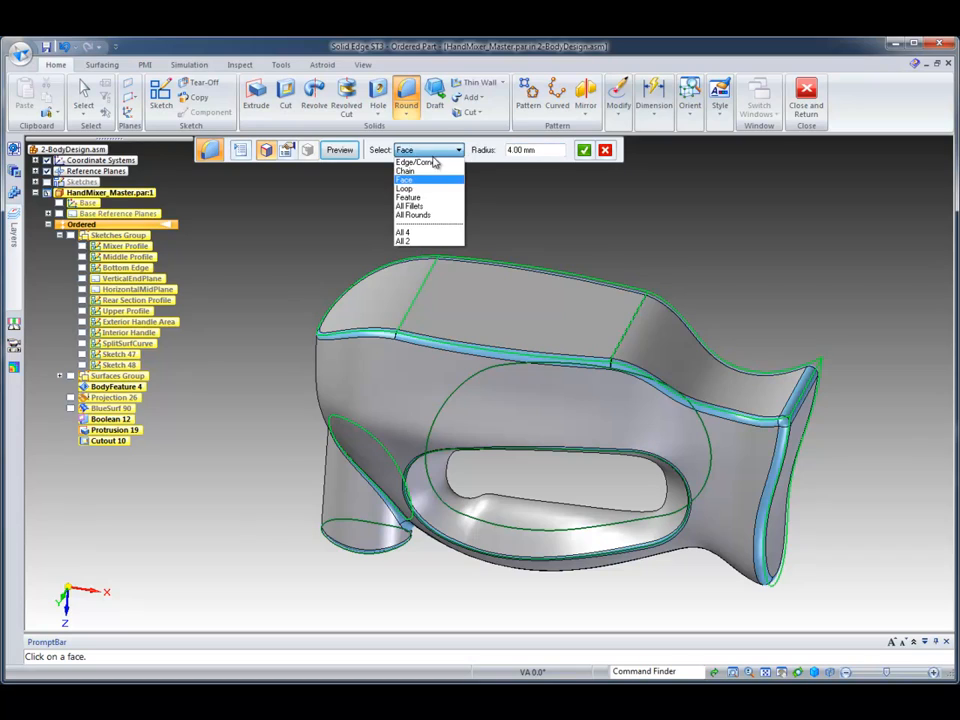
left_click(420, 161)
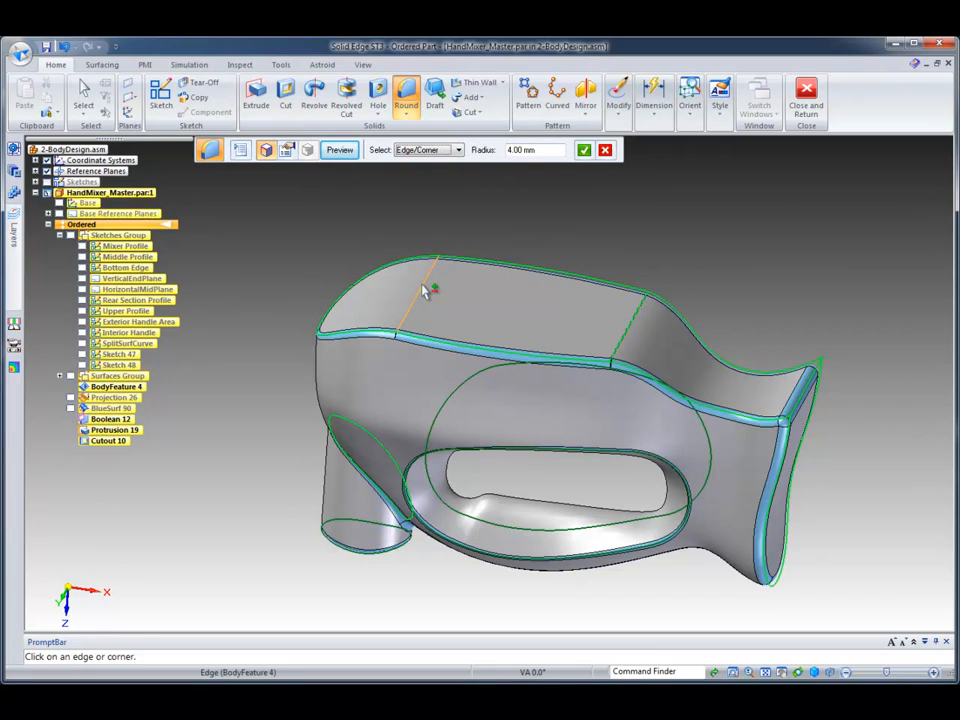
left_click(632, 333)
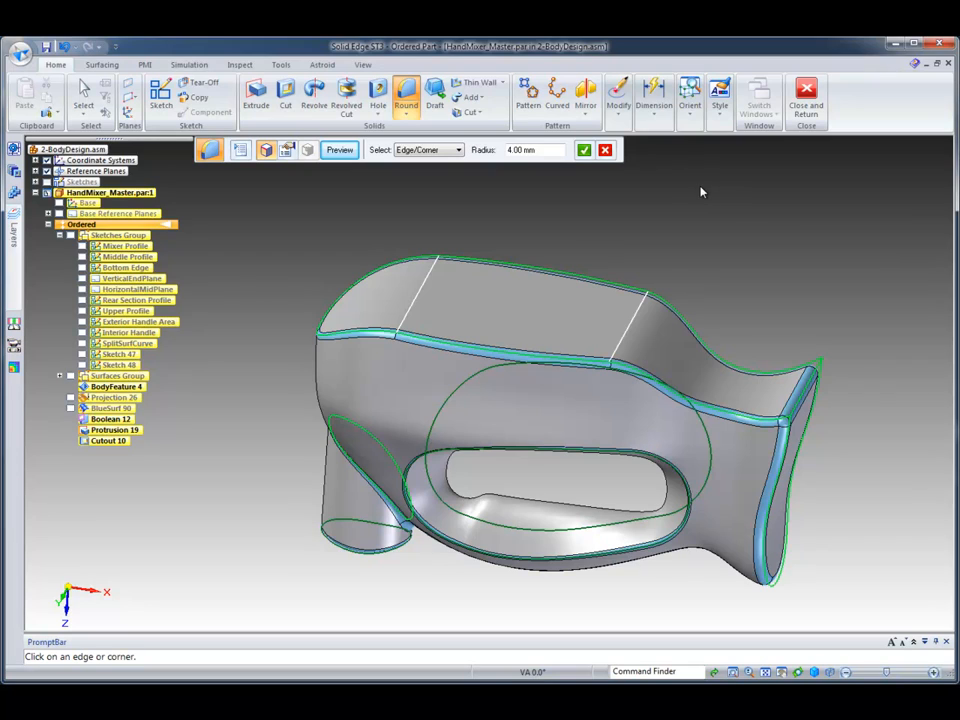
key("Return")
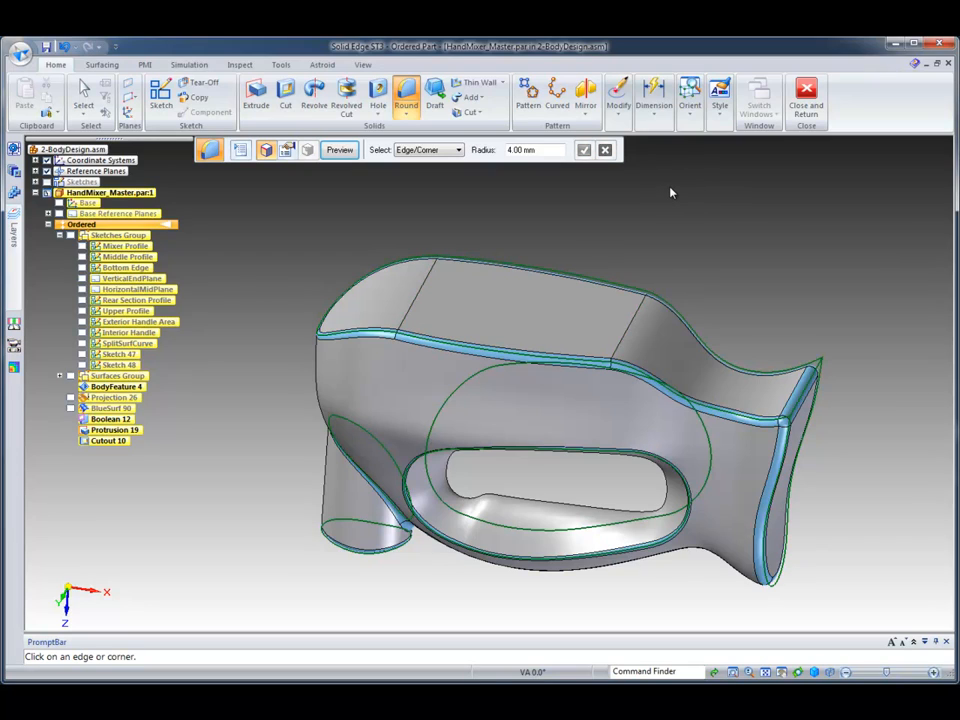
Preview and finish the round with all its edge sets, and leave the Round command
right_click(670, 188)
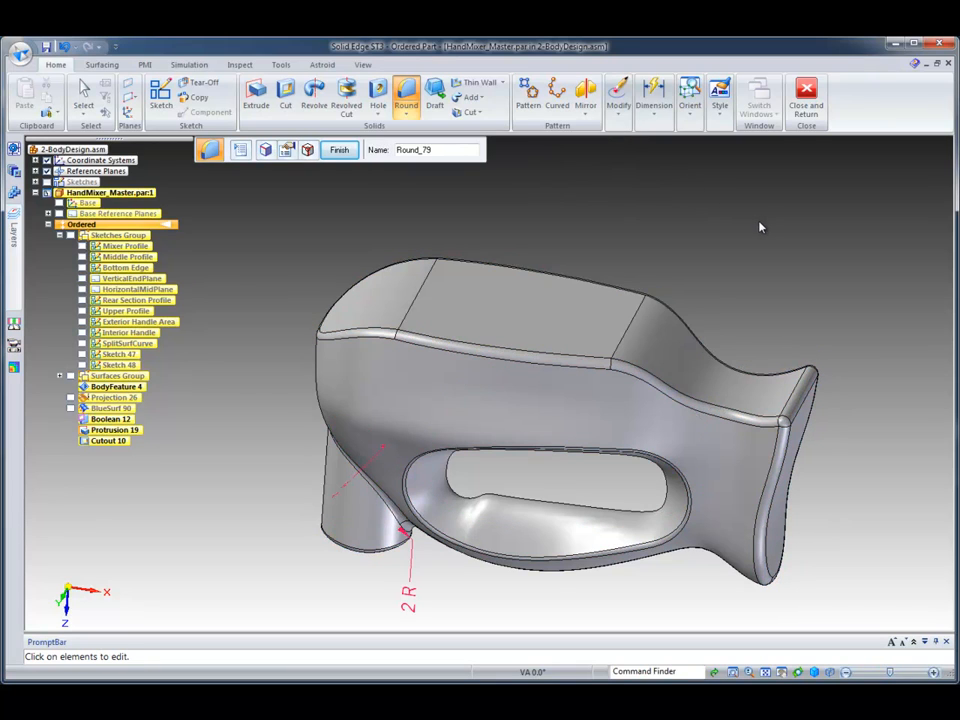
middle_click_drag(757, 228, 581, 193)
left_click(345, 152)
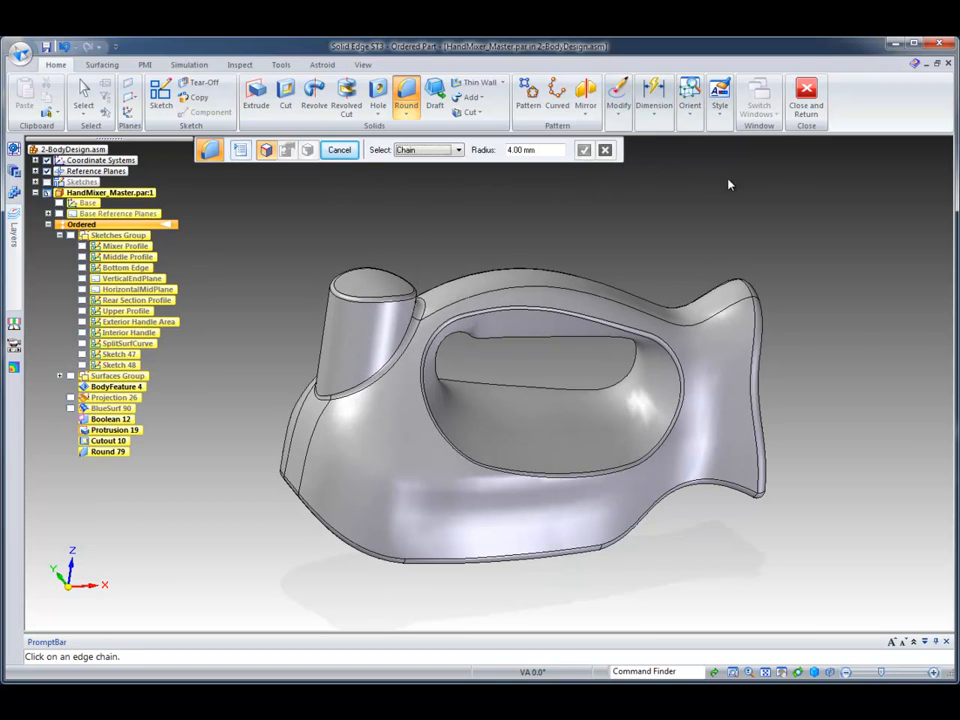
middle_click_drag(780, 197, 712, 219)
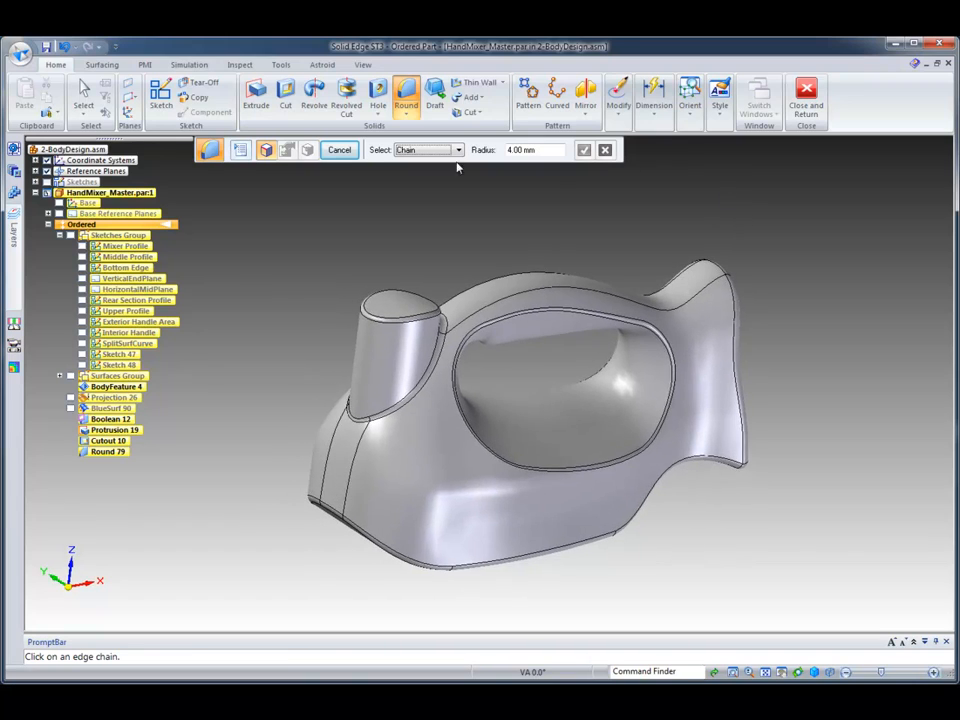
left_click(85, 95)
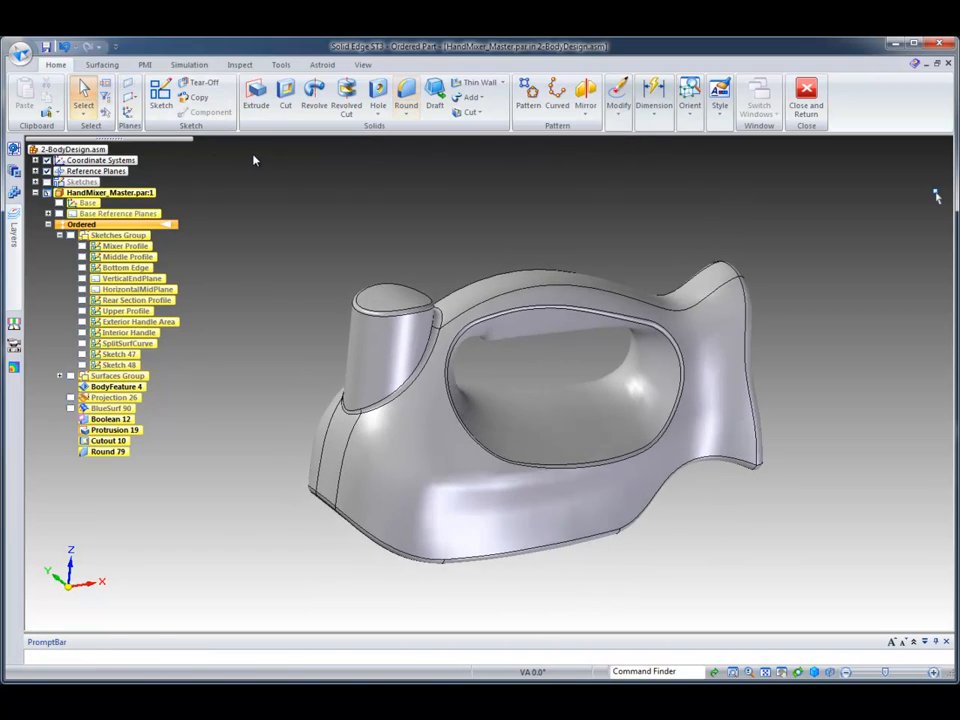
Show zebra stripes on the mixer body and examine the surfaces around the boss and handle opening close up
left_click(240, 64)
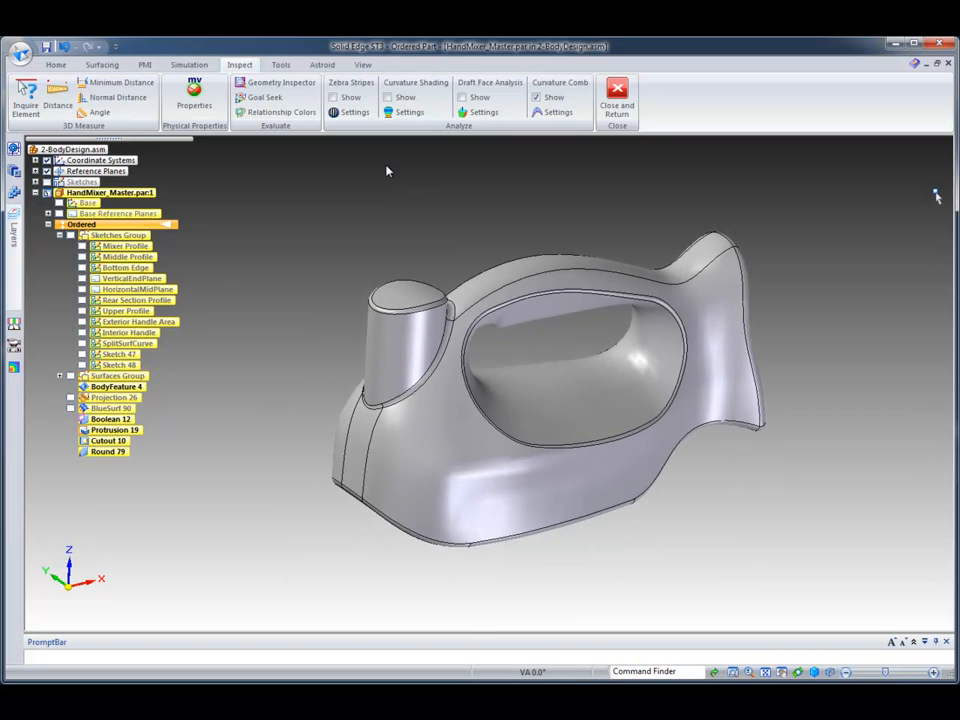
left_click(333, 97)
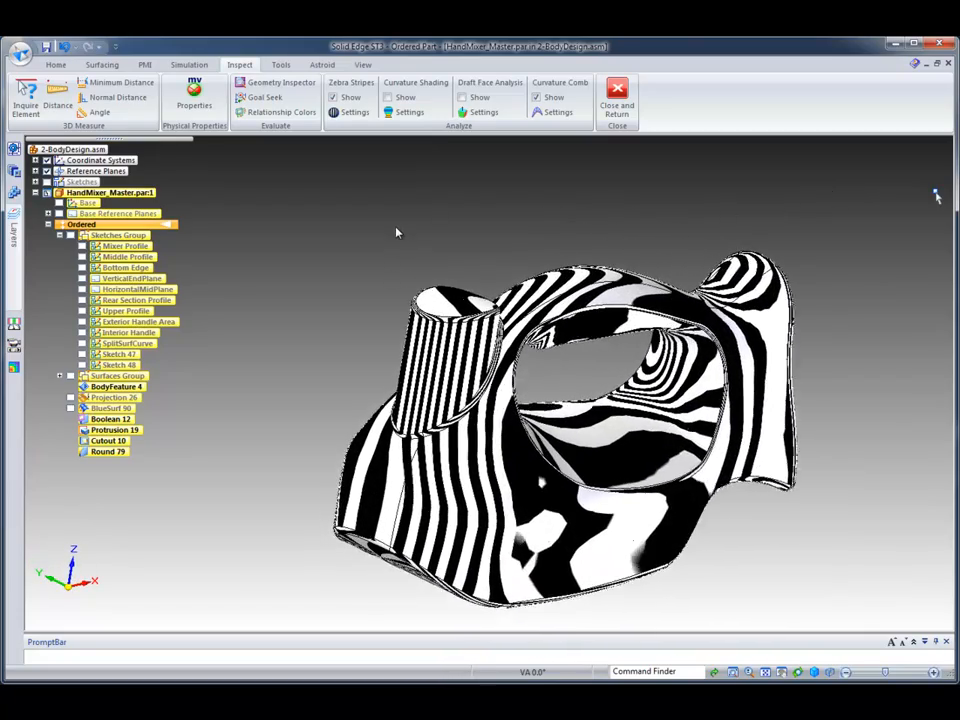
scroll(424, 186, "up", 5)
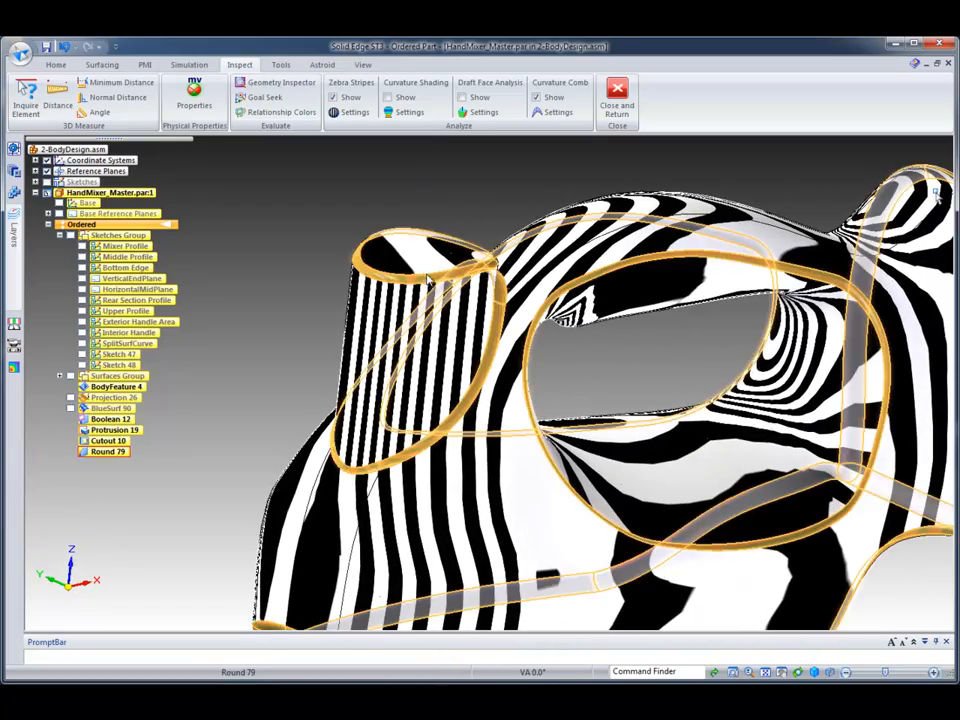
Examine the zebra stripes across the boss, the handle opening and the rear of the body from several angles
middle_click_drag(437, 287, 391, 478)
middle_click_drag(628, 182, 583, 165)
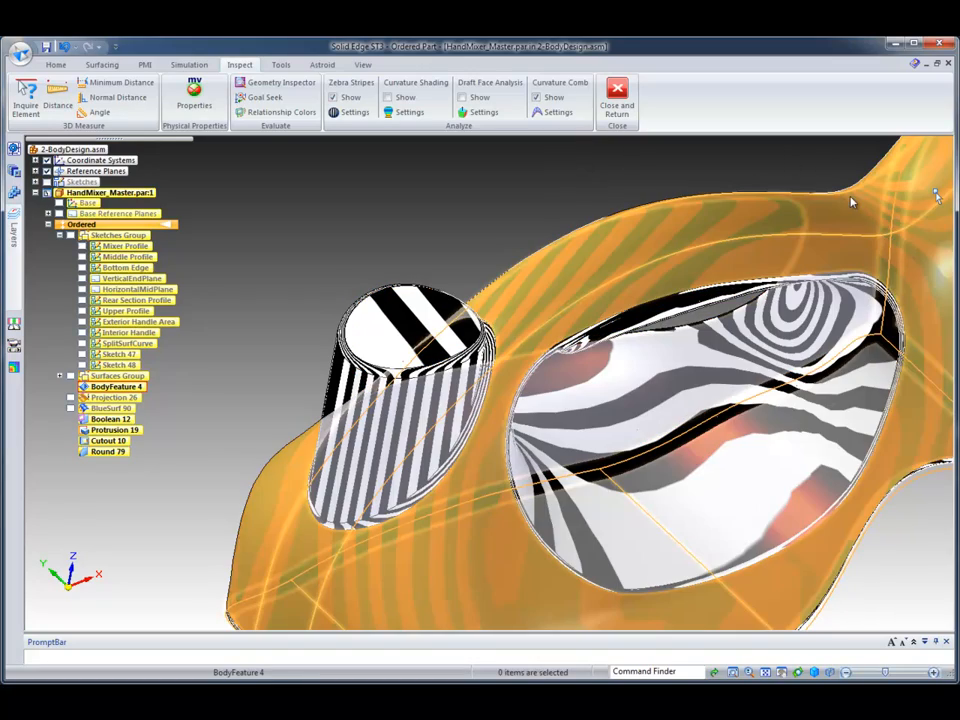
middle_click_drag(851, 202, 628, 177)
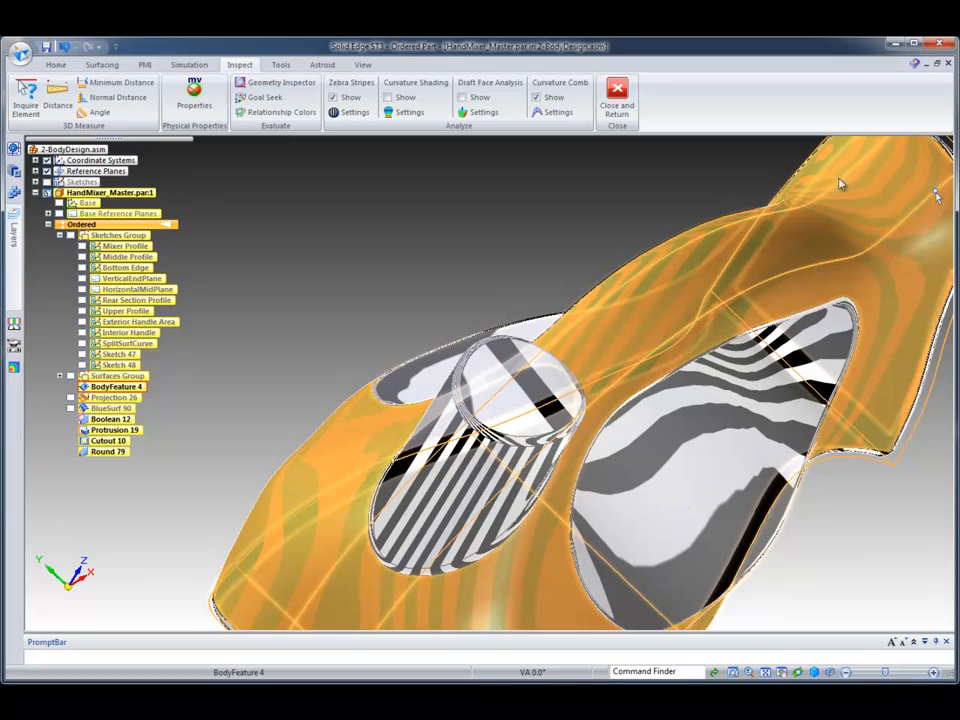
middle_click_drag(534, 182, 530, 101)
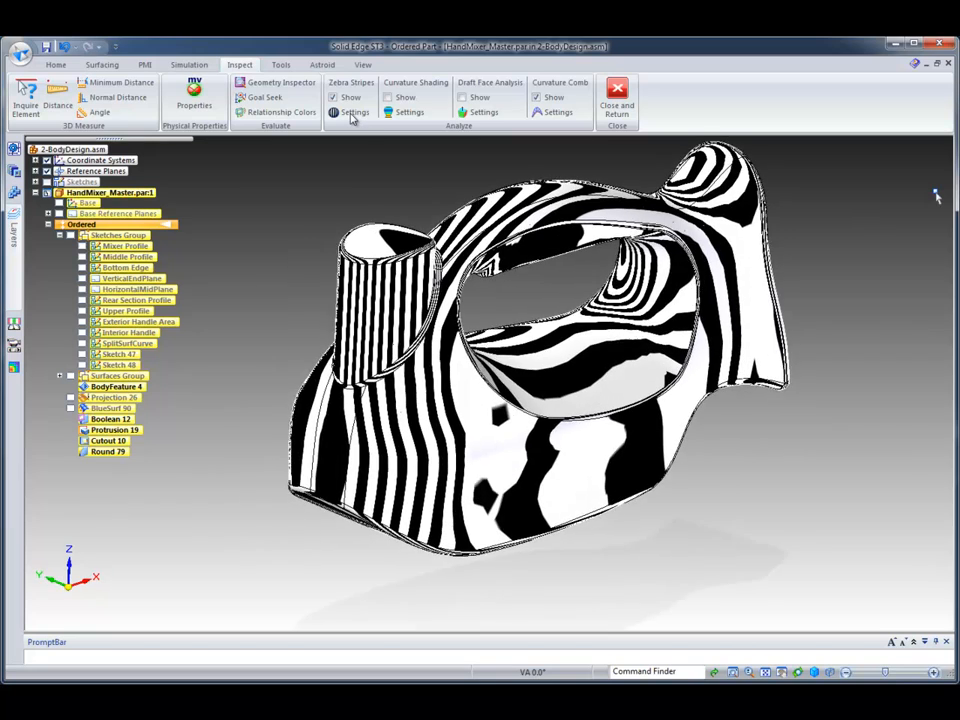
Set the zebra stripe color to Blue, keeping the settings dialog clear of the model, and turn the stripes back on
left_click(352, 113)
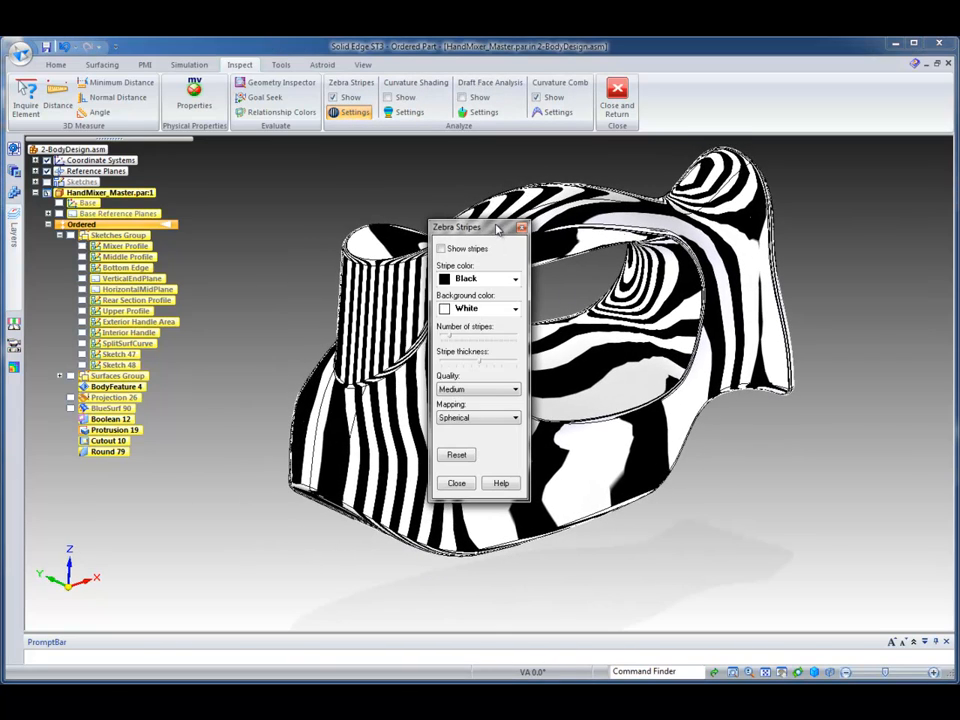
left_click_drag(488, 227, 233, 191)
left_click(230, 243)
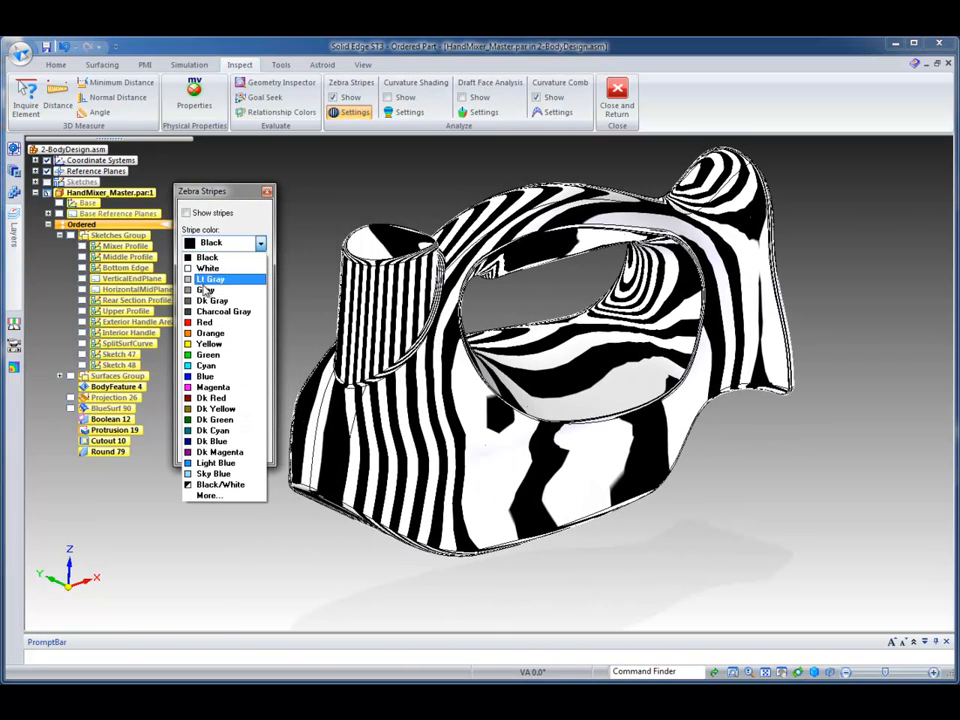
left_click(205, 376)
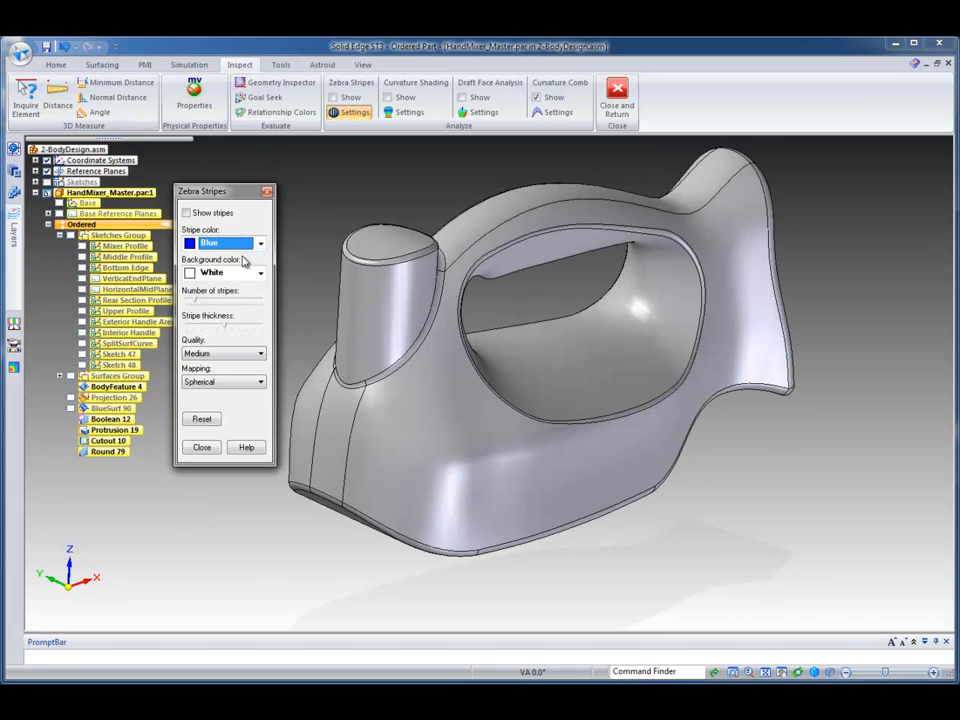
left_click(186, 213)
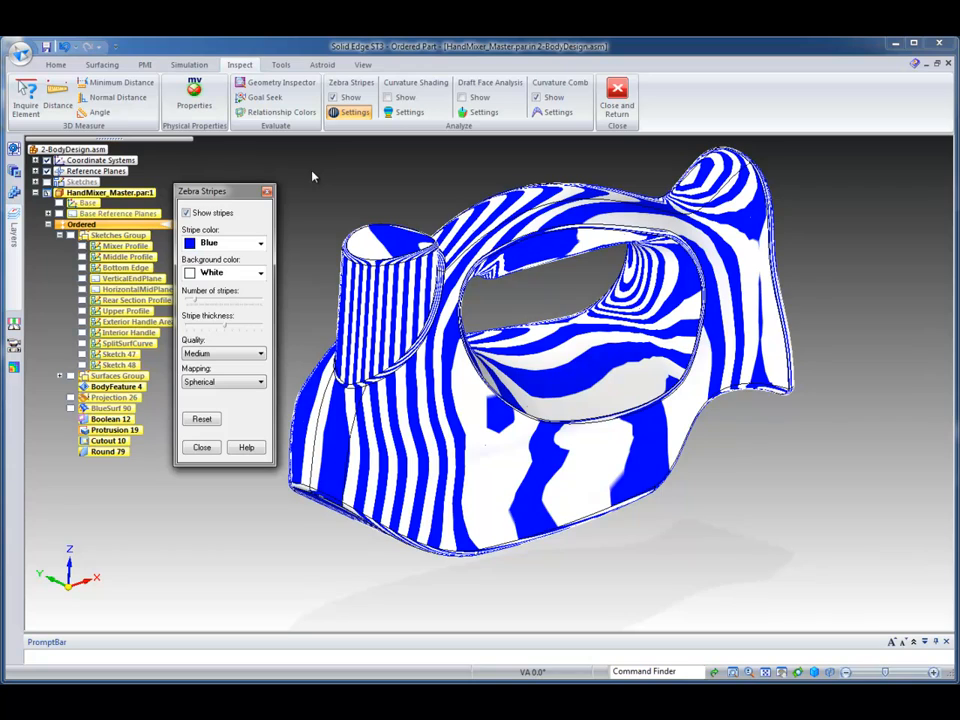
Set the background color of the zebra stripes to Yellow
left_click(260, 273)
key("Down")
key("Down")
key("Down")
key("Down")
key("Down")
key("Down")
key("Down")
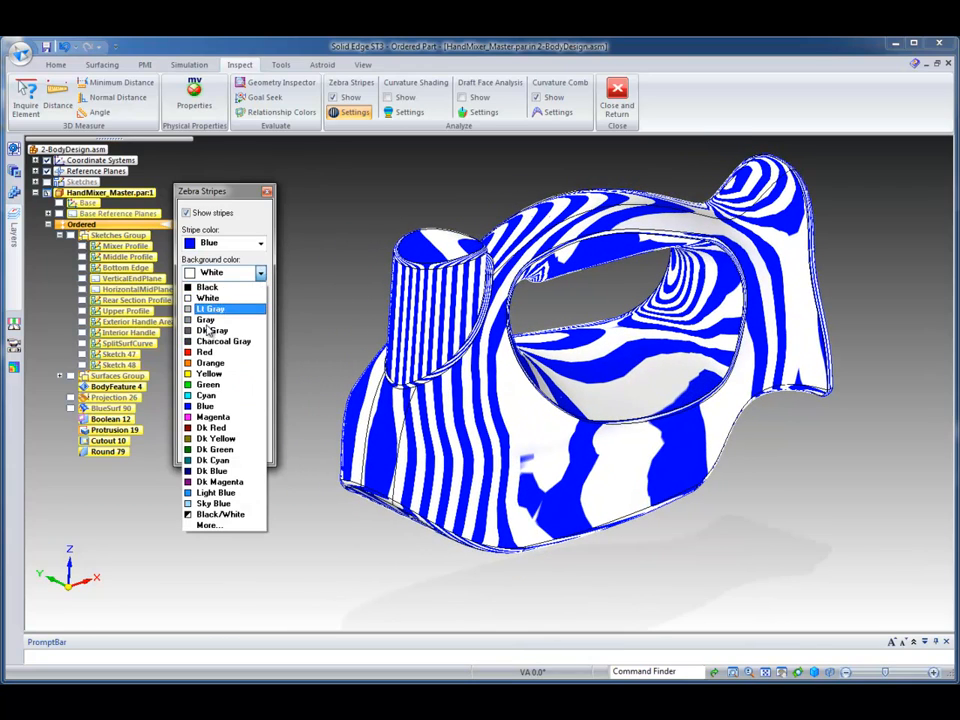
key("Return")
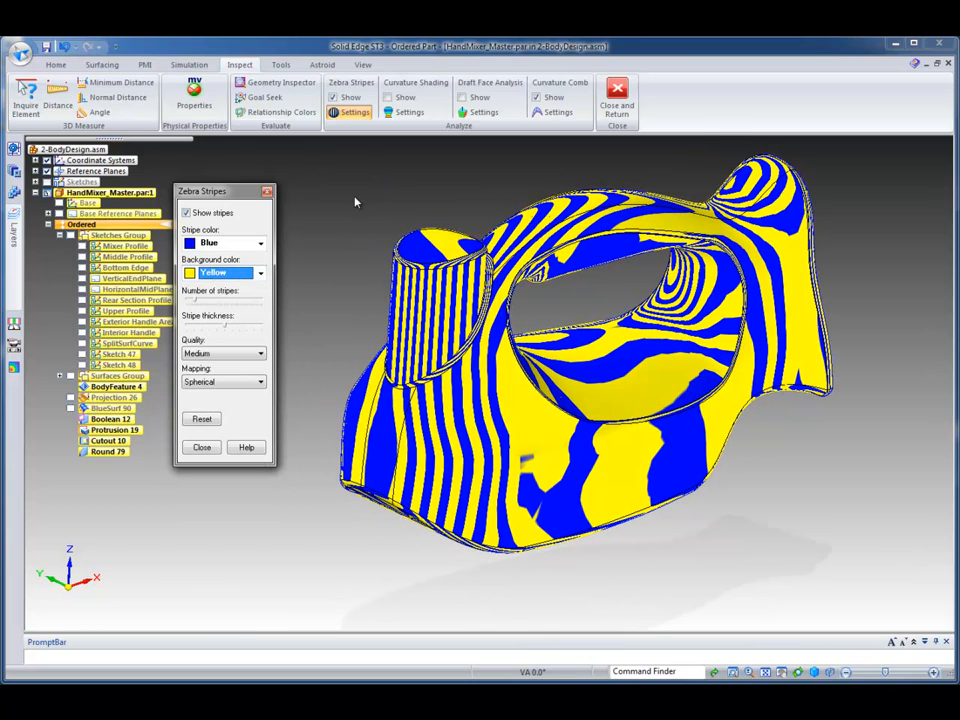